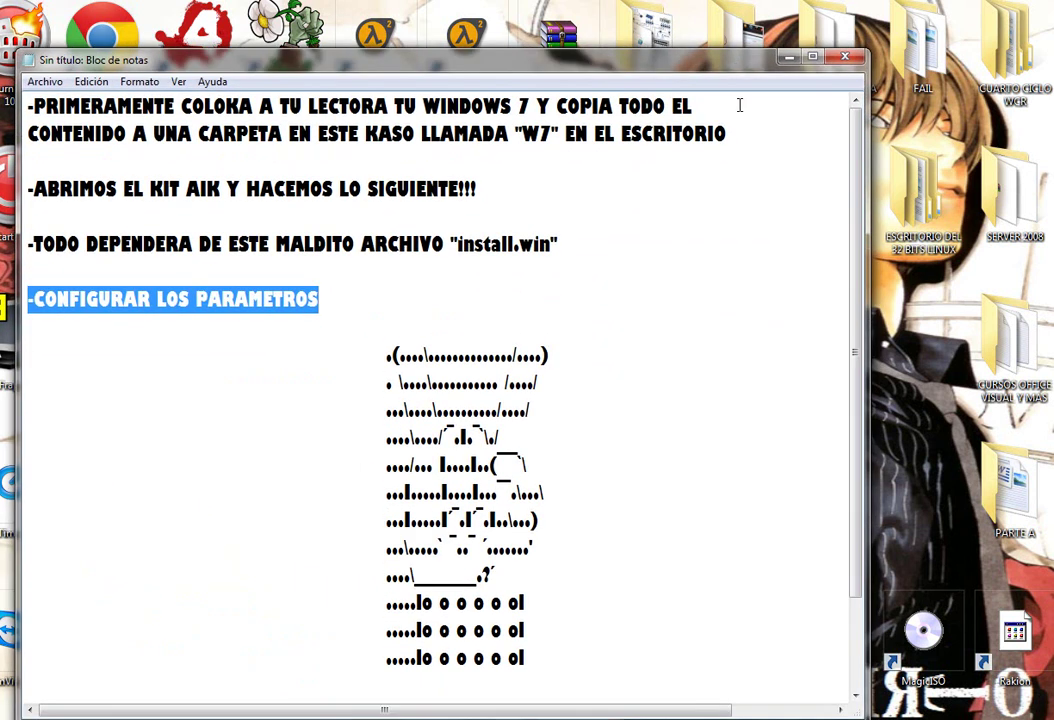
Review the Notepad setup notes: the W7 folder, the AIK kit, install.win and the parameters line.
left_click_drag(726, 133, 28, 105)
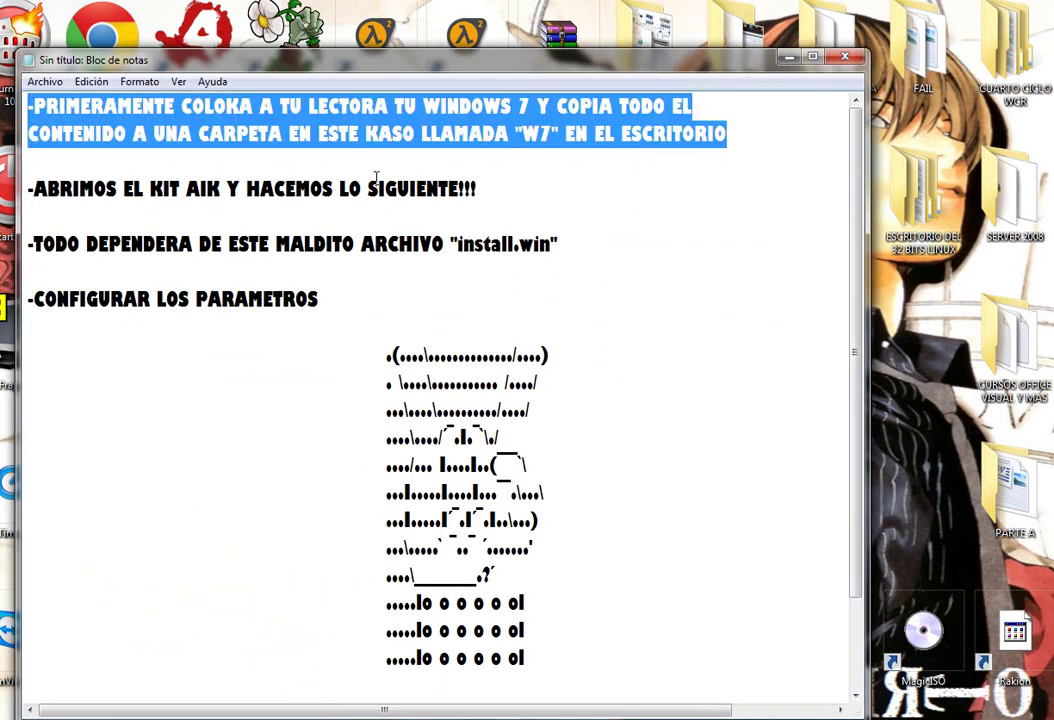
left_click_drag(517, 134, 553, 134)
left_click(478, 189)
left_click_drag(478, 189, 28, 189)
left_click_drag(588, 254, 28, 244)
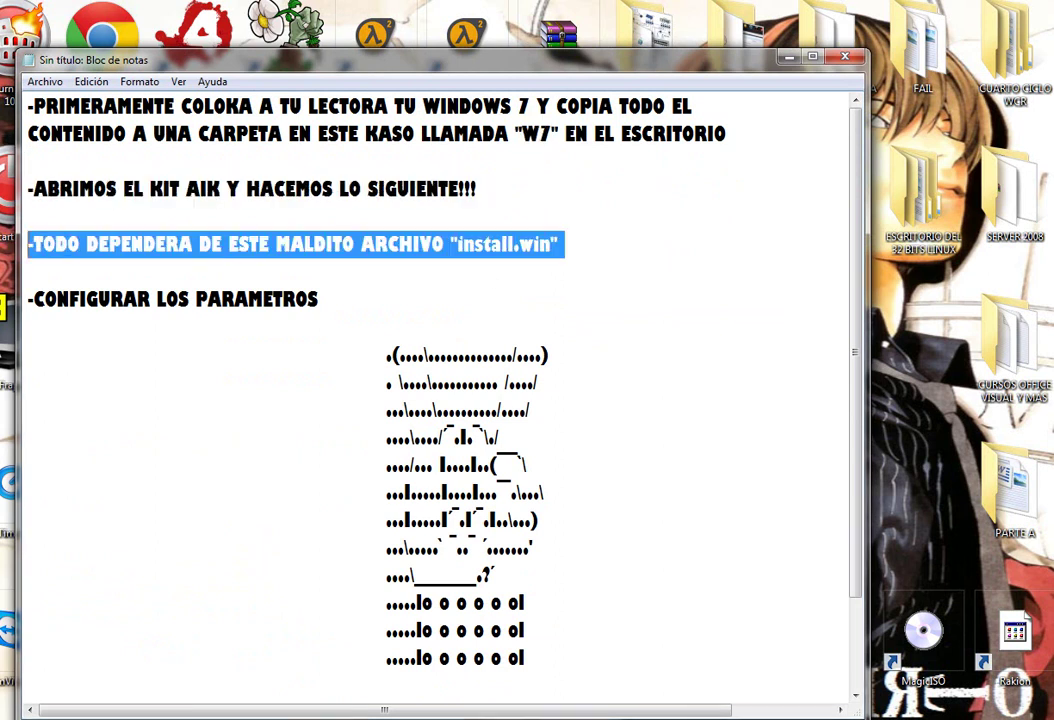
left_click_drag(570, 247, 445, 245)
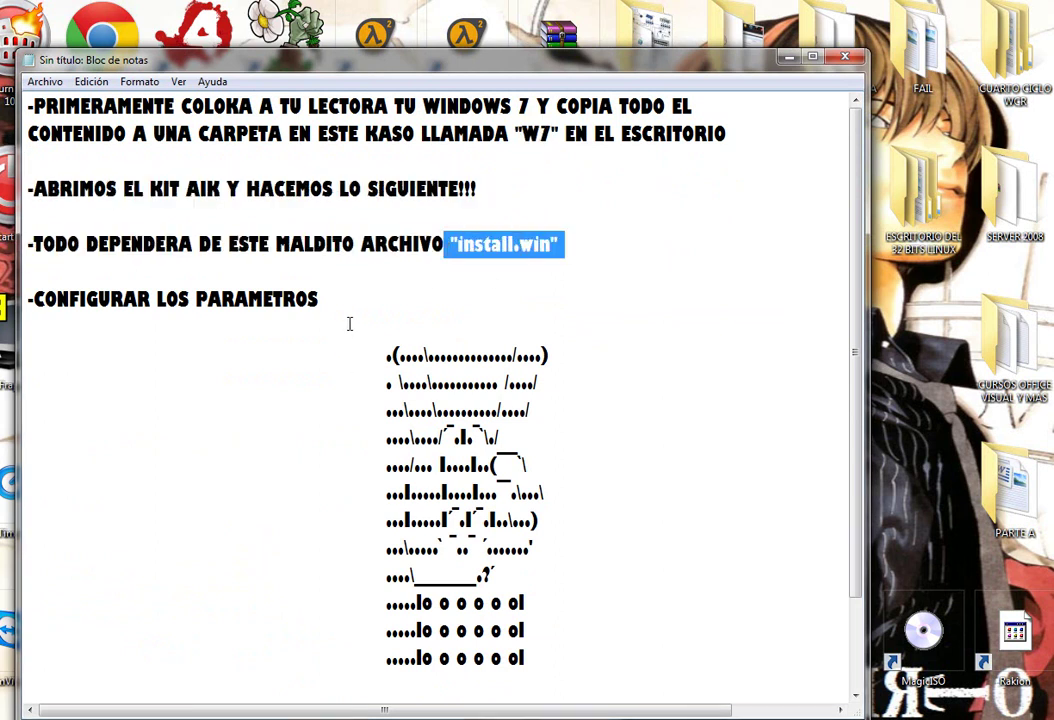
left_click_drag(320, 299, 28, 299)
left_click(654, 407)
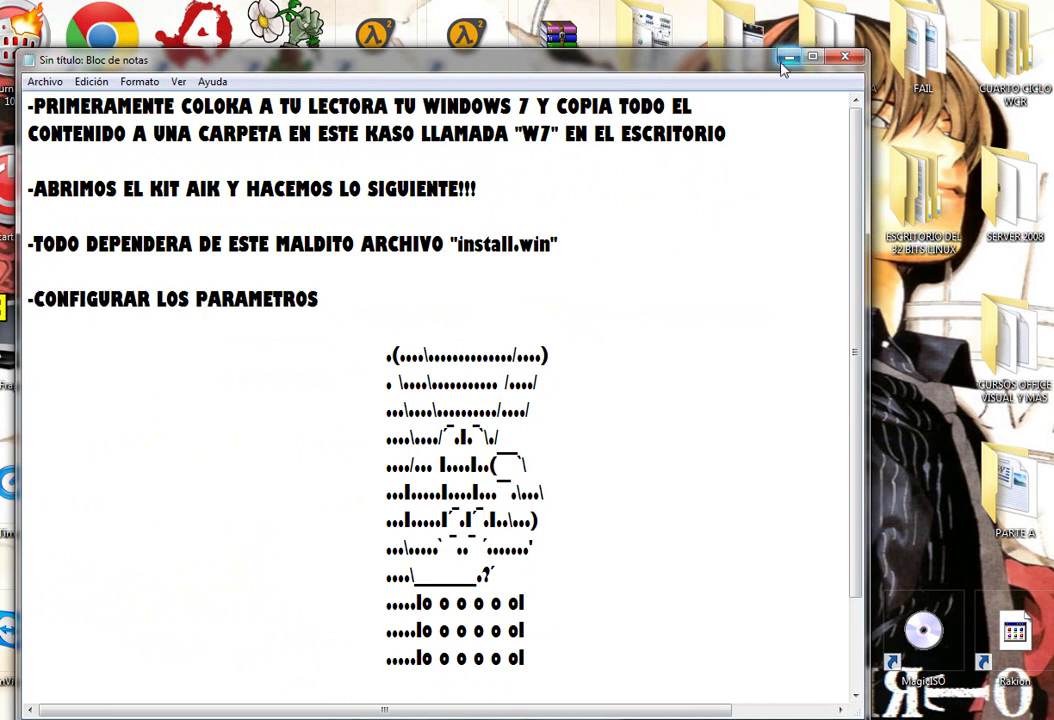
Minimize the notes and load the Windows 7 ULTIMATE edition from Desktop\W7\sources\install.wim.
left_click(789, 57)
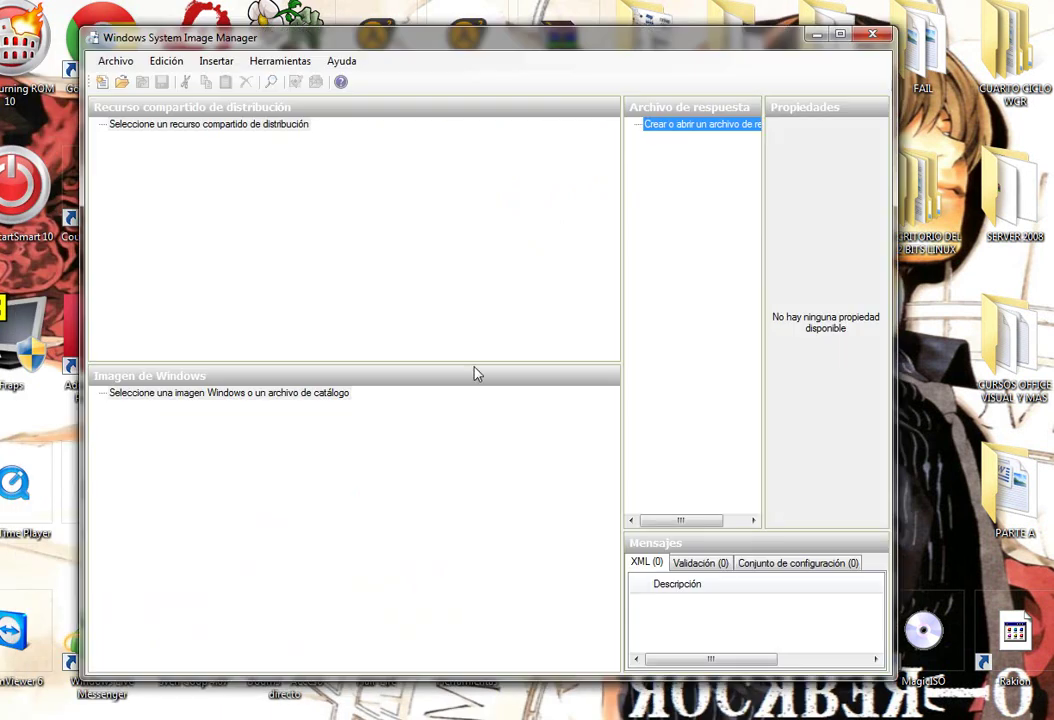
right_click(224, 392)
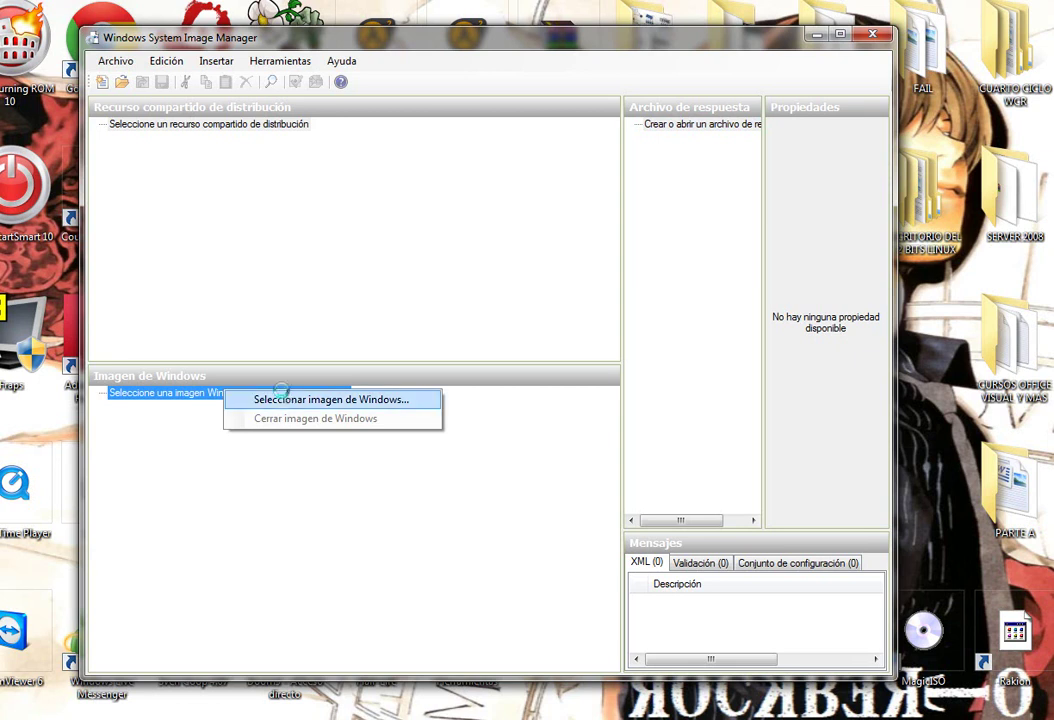
left_click(282, 400)
left_click(141, 184)
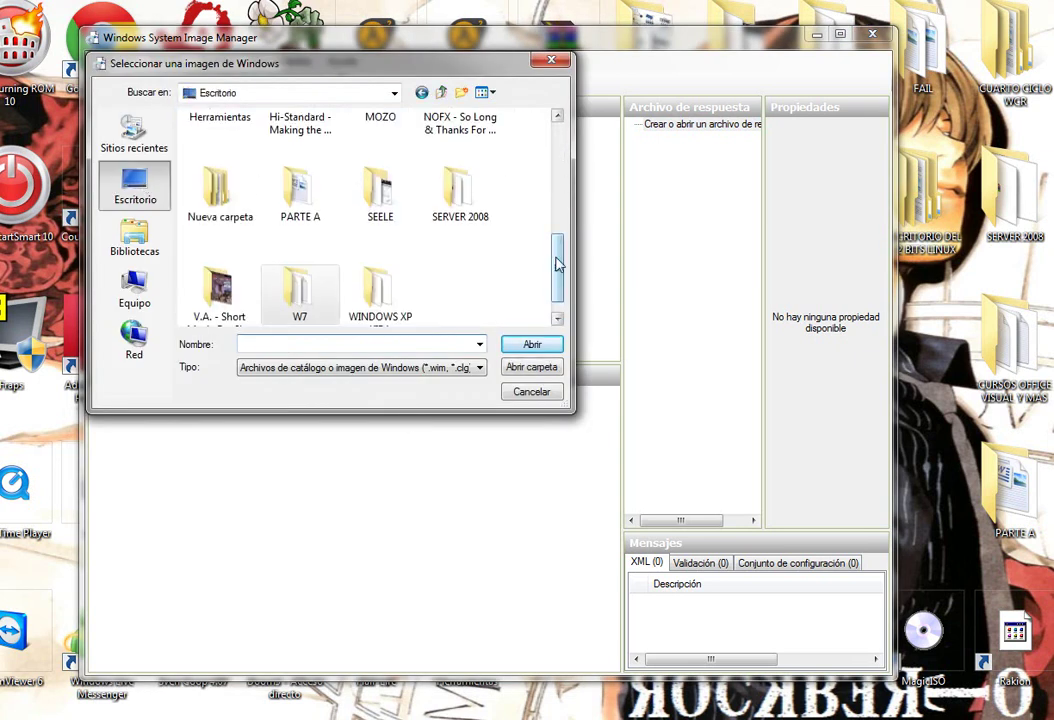
double_click(305, 285)
double_click(228, 184)
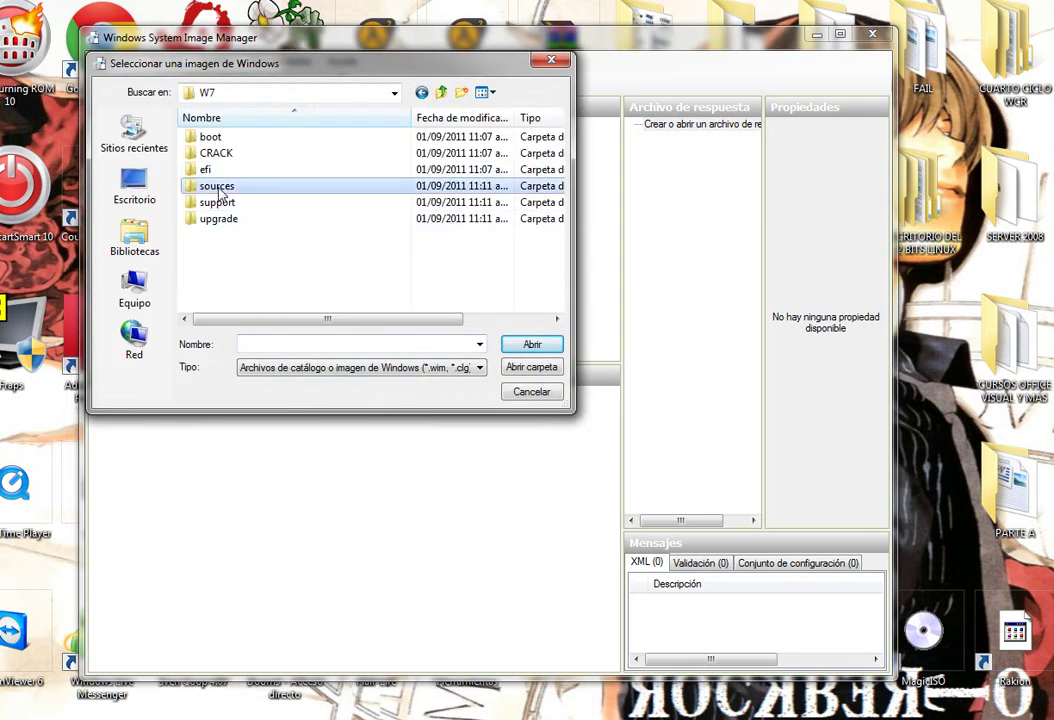
scroll(300, 240, "down", 2)
left_click(224, 218)
left_click(532, 344)
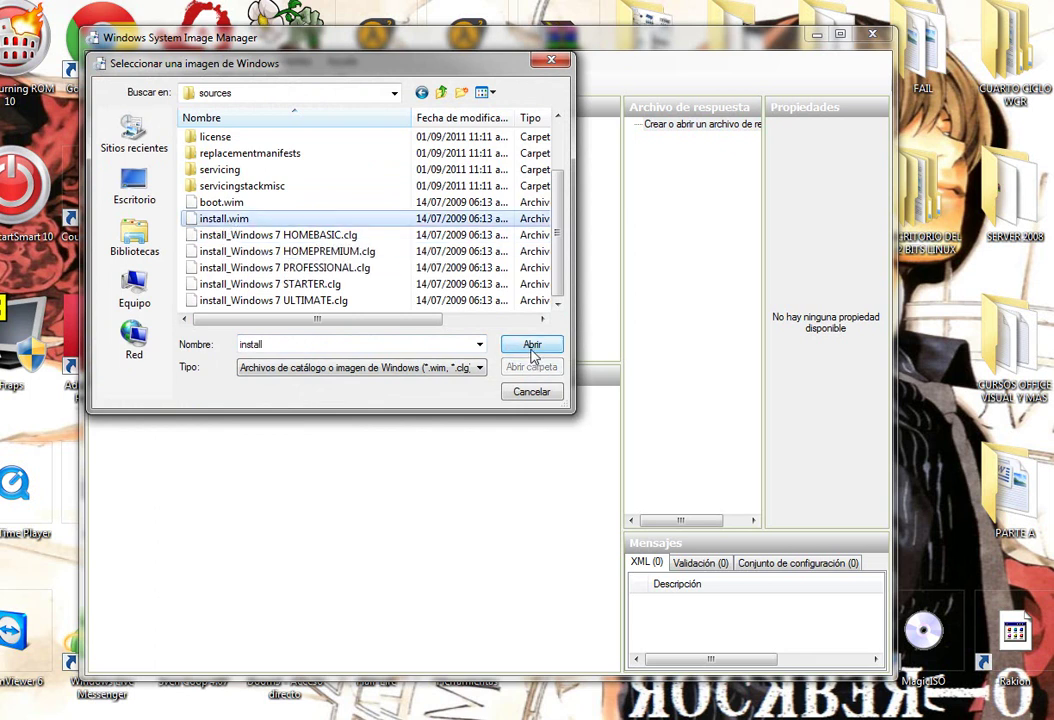
left_click(400, 340)
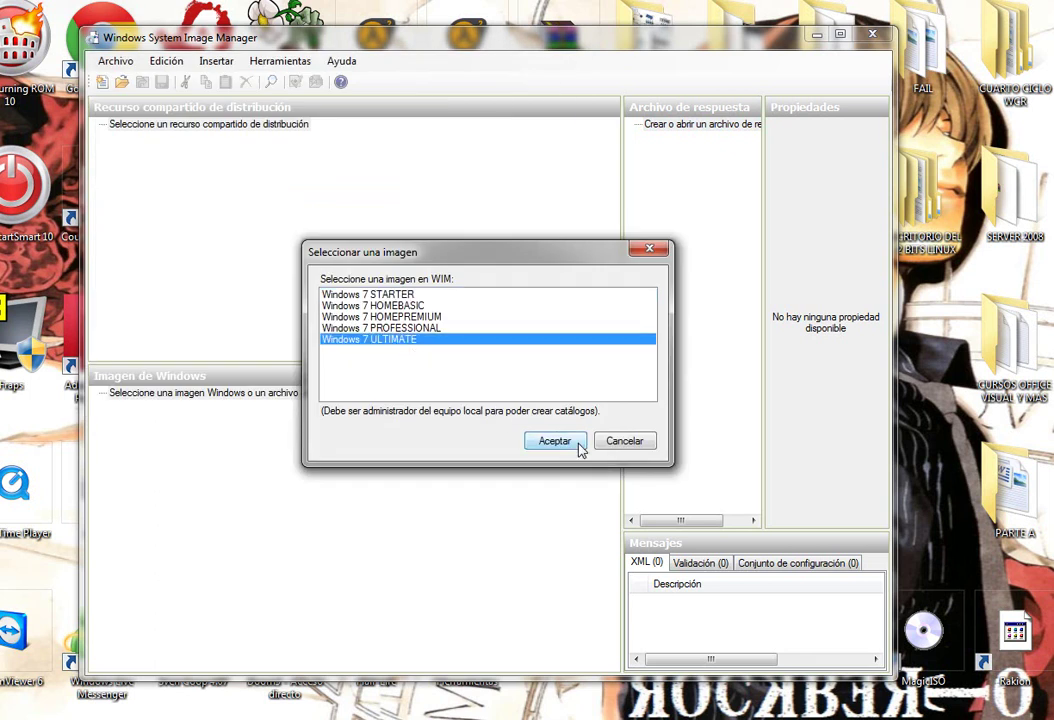
left_click(575, 441)
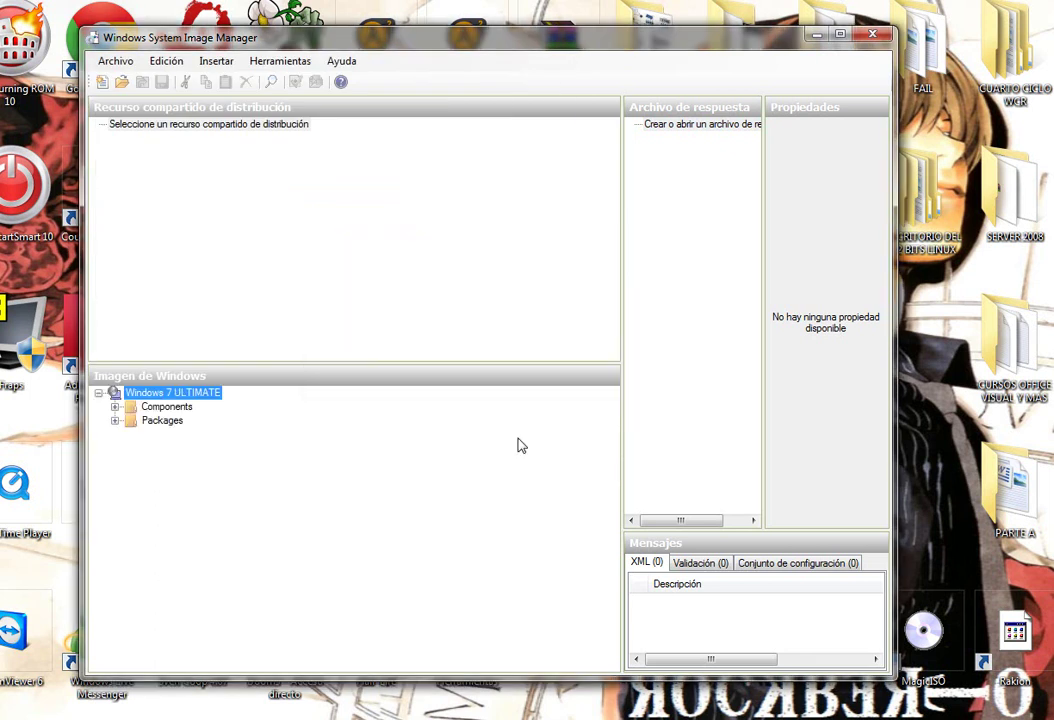
Create a new empty answer file and expand the image's Components list.
right_click(686, 127)
left_click(710, 137)
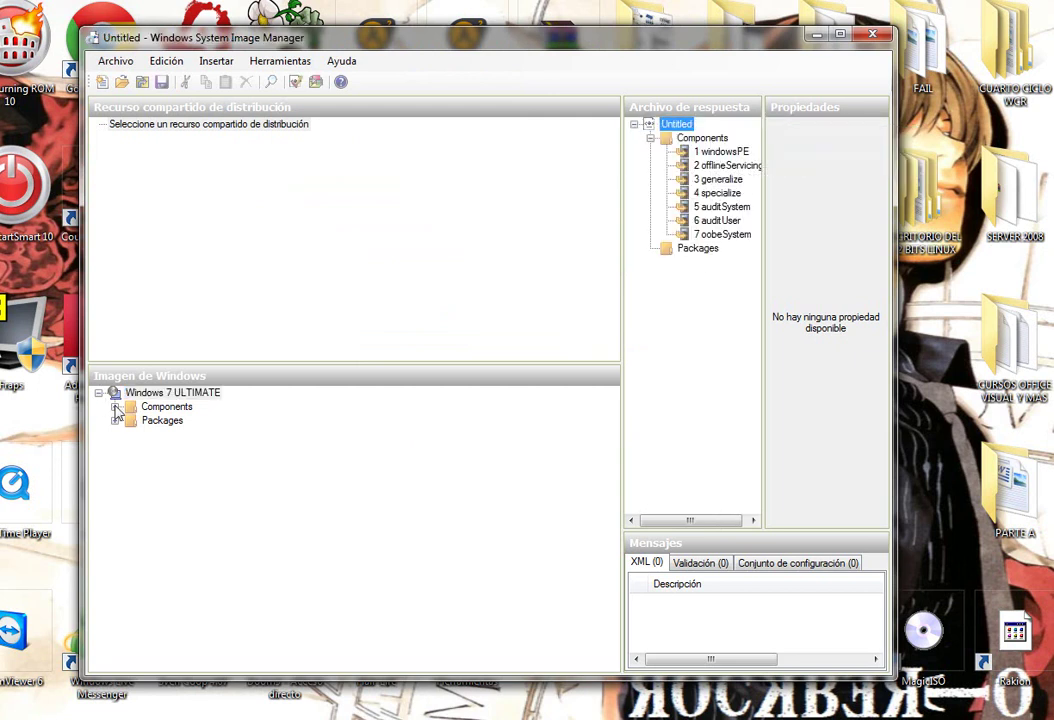
left_click(115, 407)
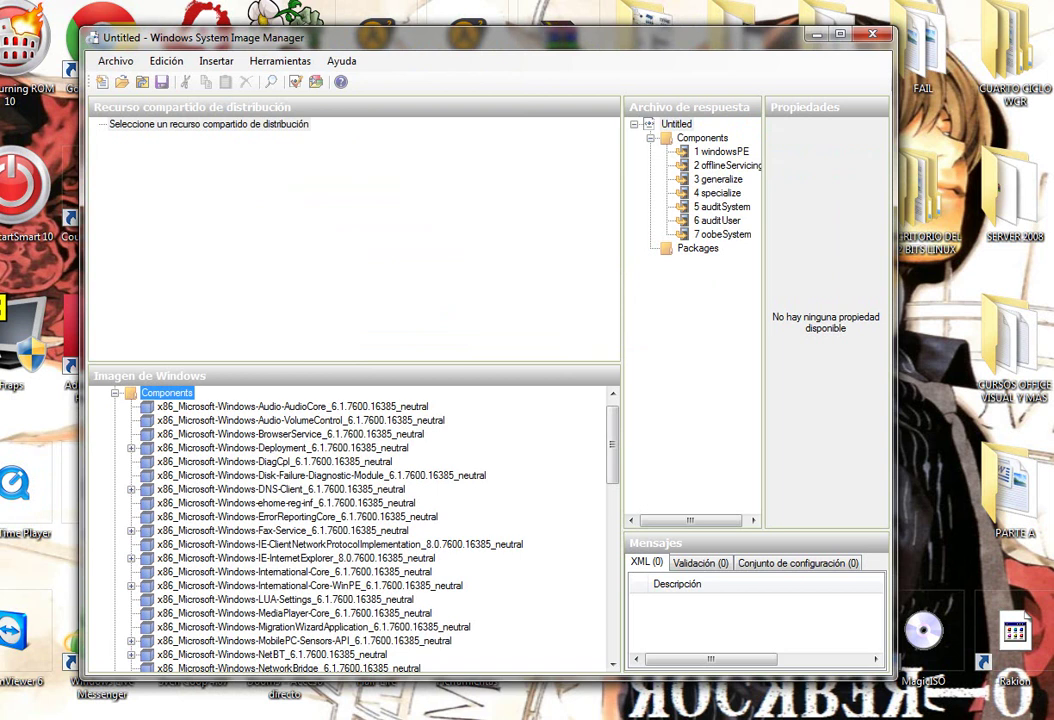
Add International-Core-WinPE and Setup to the windowsPE pass.
right_click(327, 586)
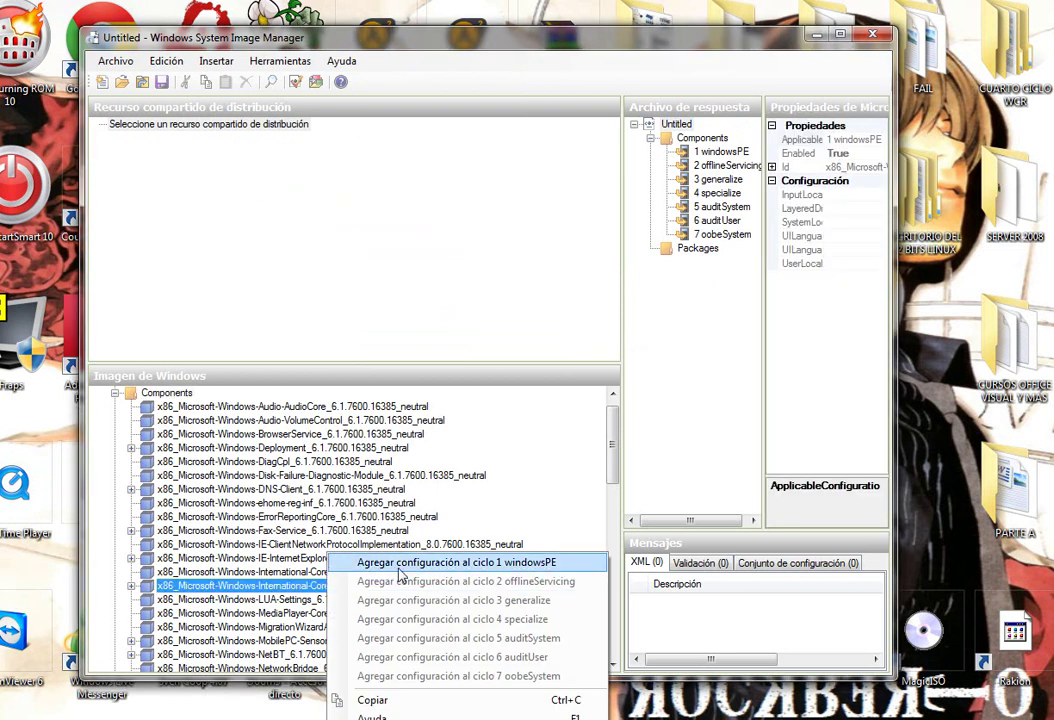
left_click(350, 562)
left_click_drag(532, 439, 533, 514)
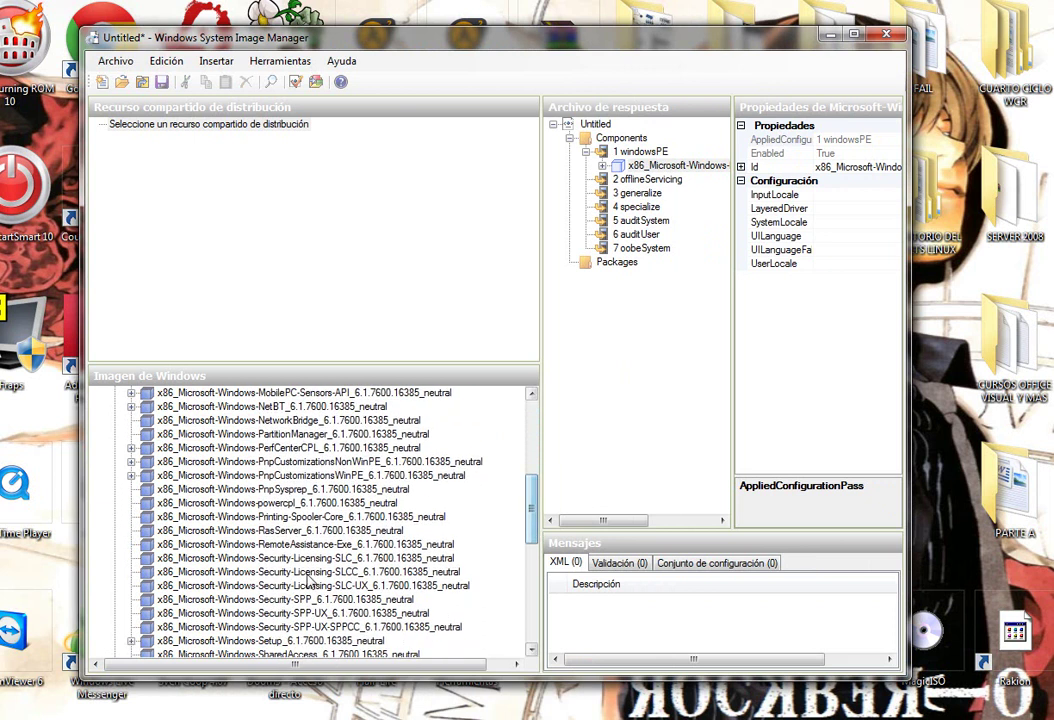
right_click(287, 645)
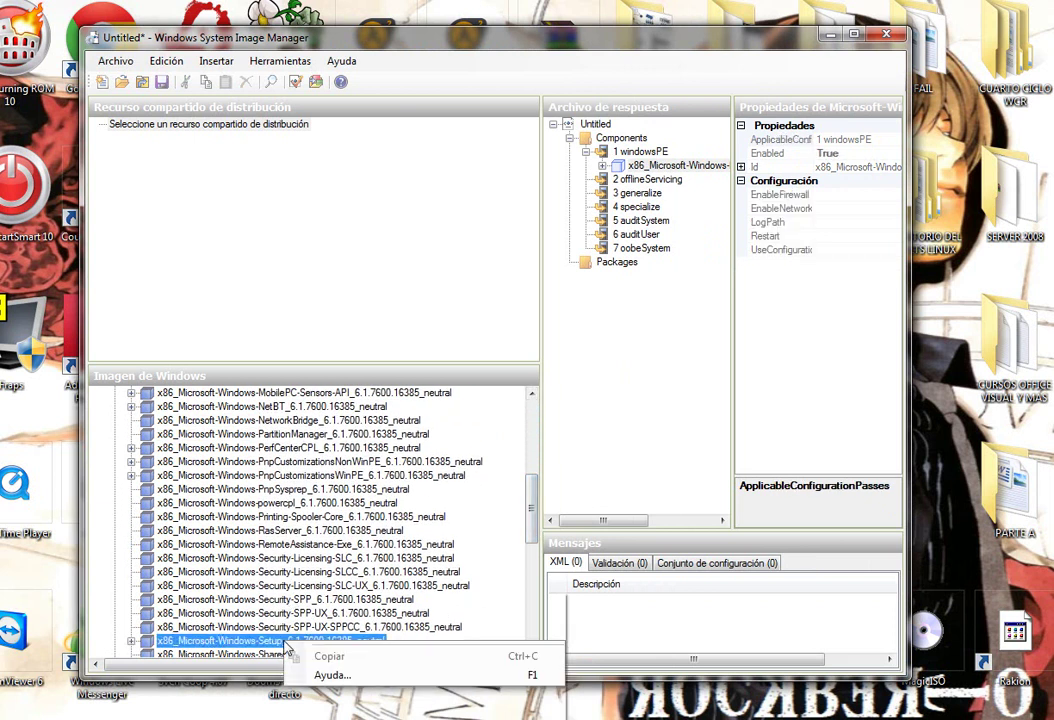
left_click(404, 562)
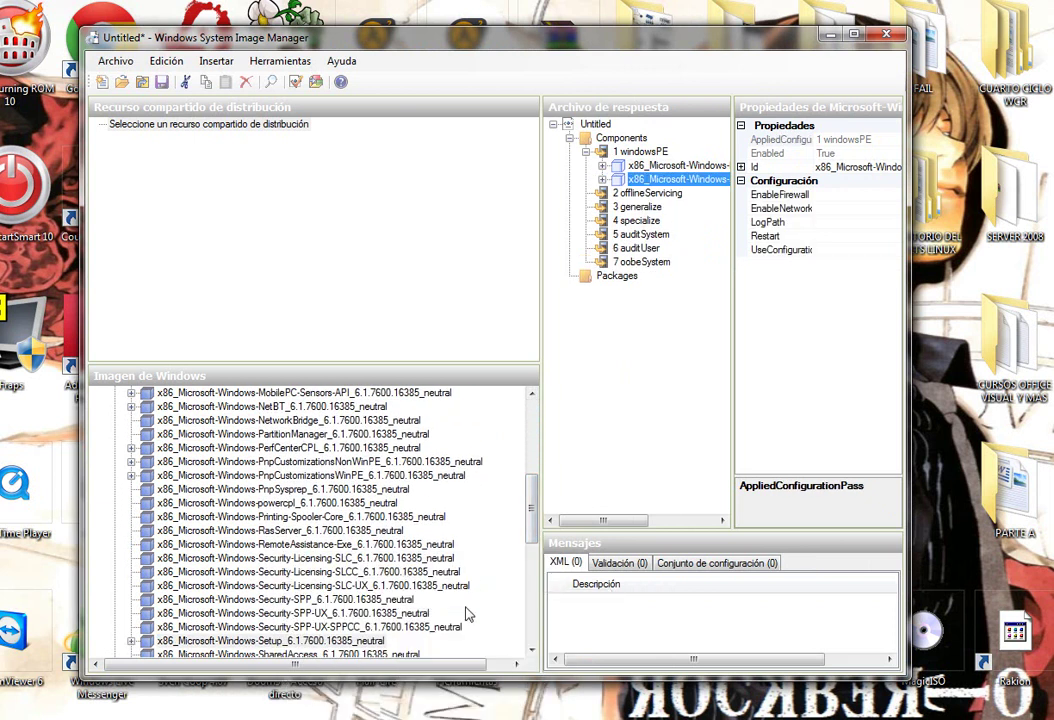
left_click_drag(532, 494, 533, 540)
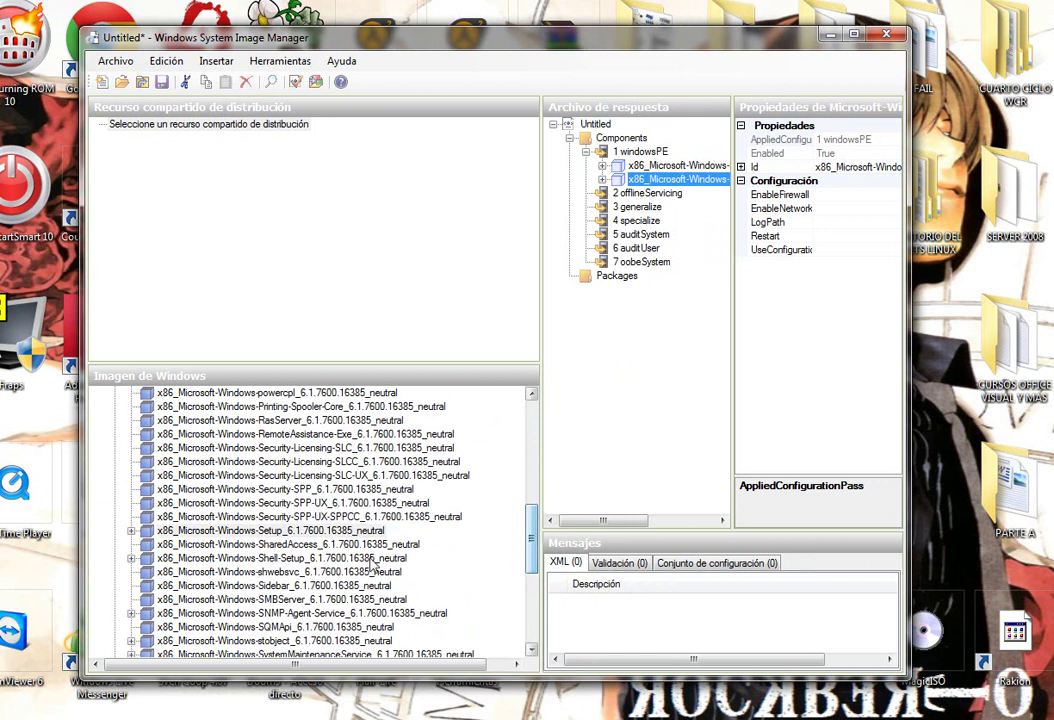
Add Shell-Setup to the oobeSystem pass and widen the answer file pane.
left_click(289, 560)
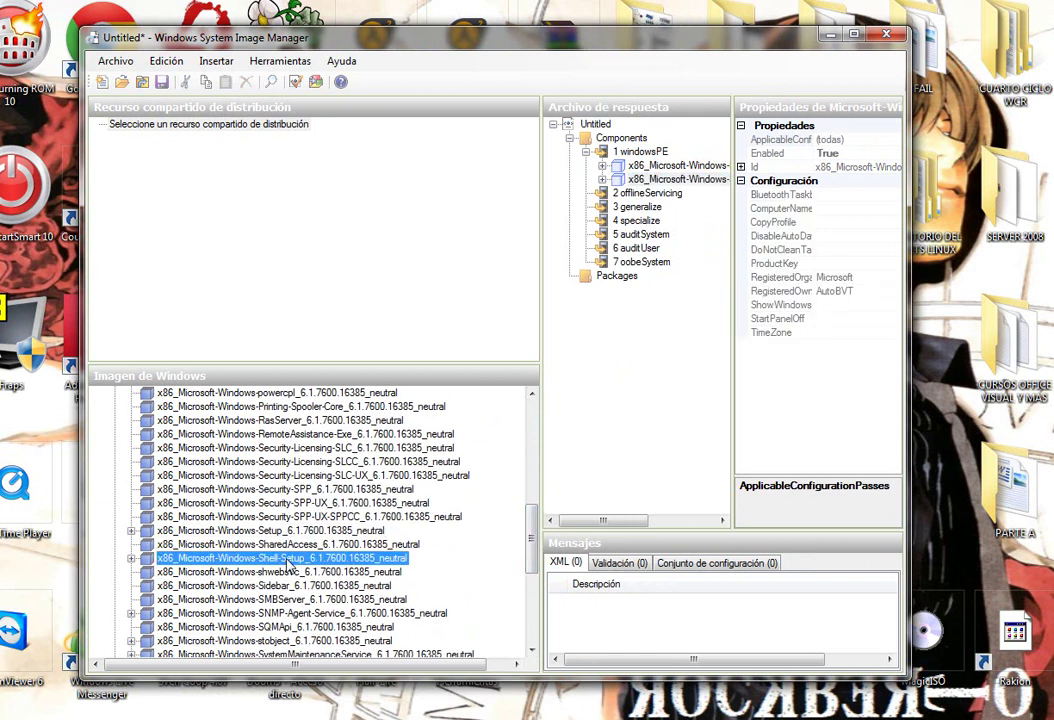
right_click(289, 560)
left_click(362, 676)
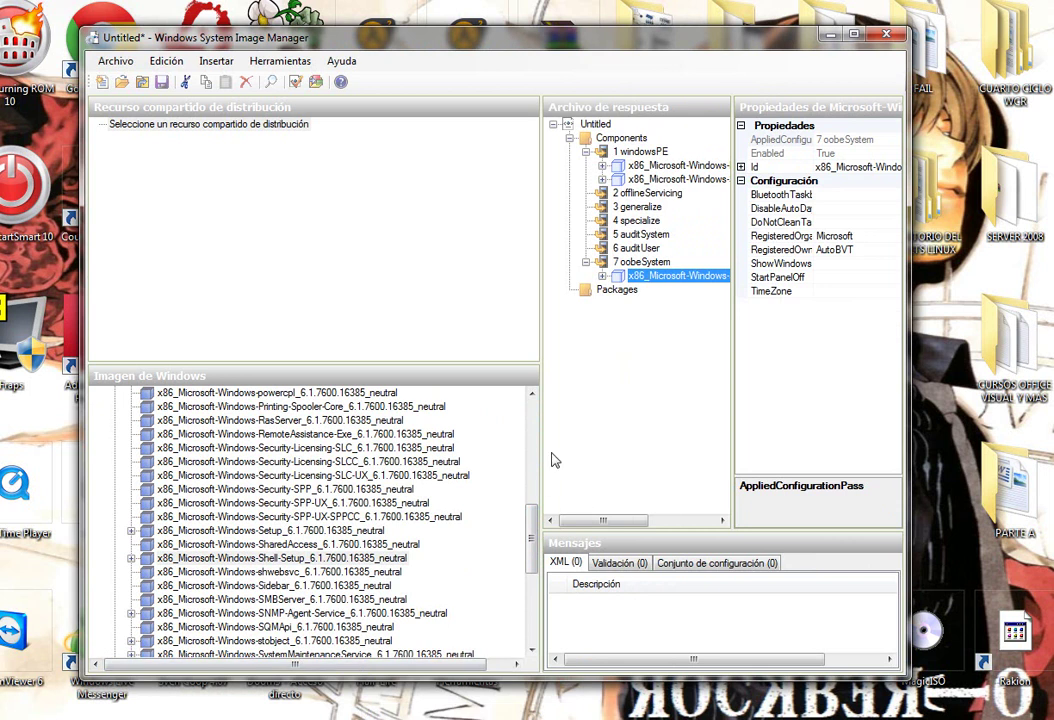
left_click_drag(539, 412, 230, 457)
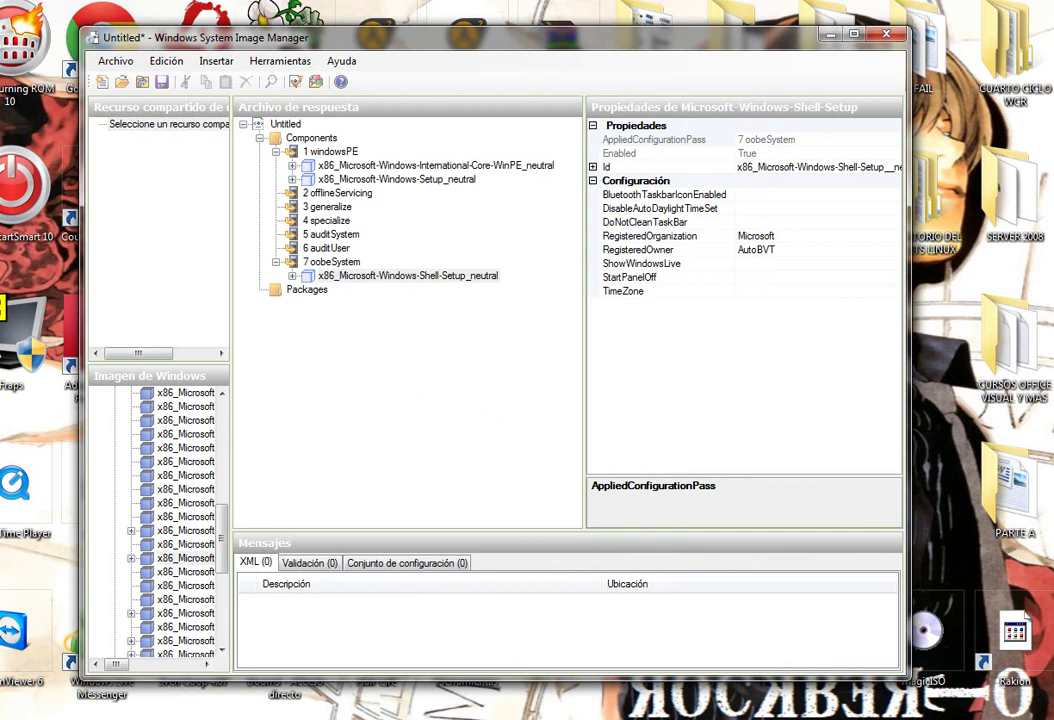
Set International-Core-WinPE's InputLocale, UILanguage and UserLocale to es-es.
left_click(300, 166)
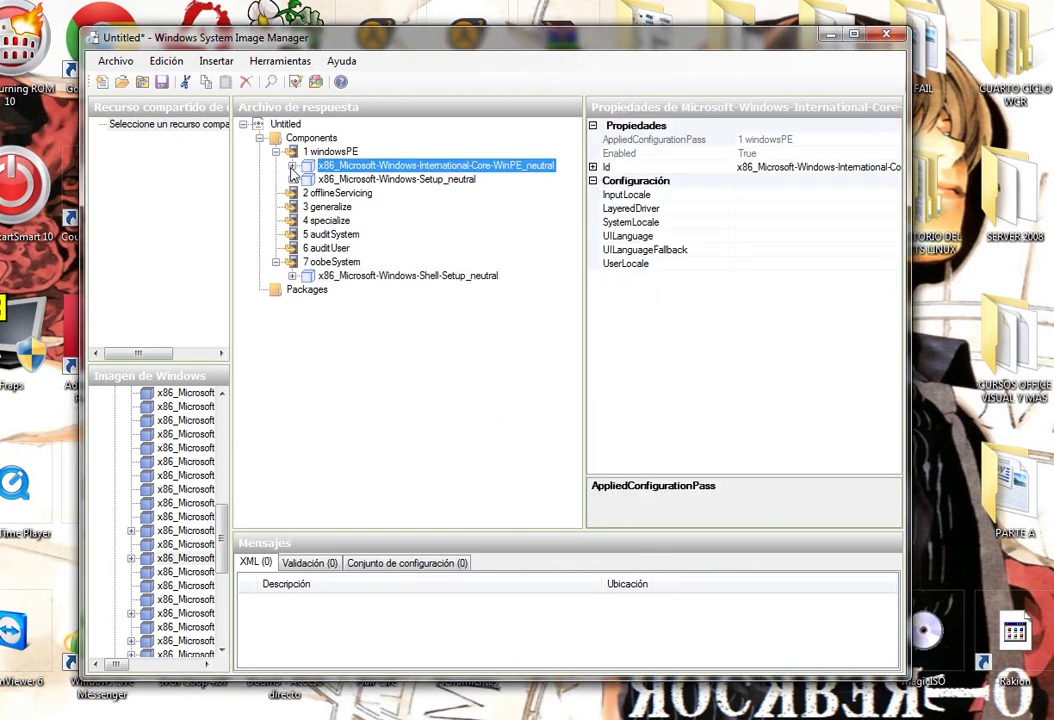
left_click(292, 167)
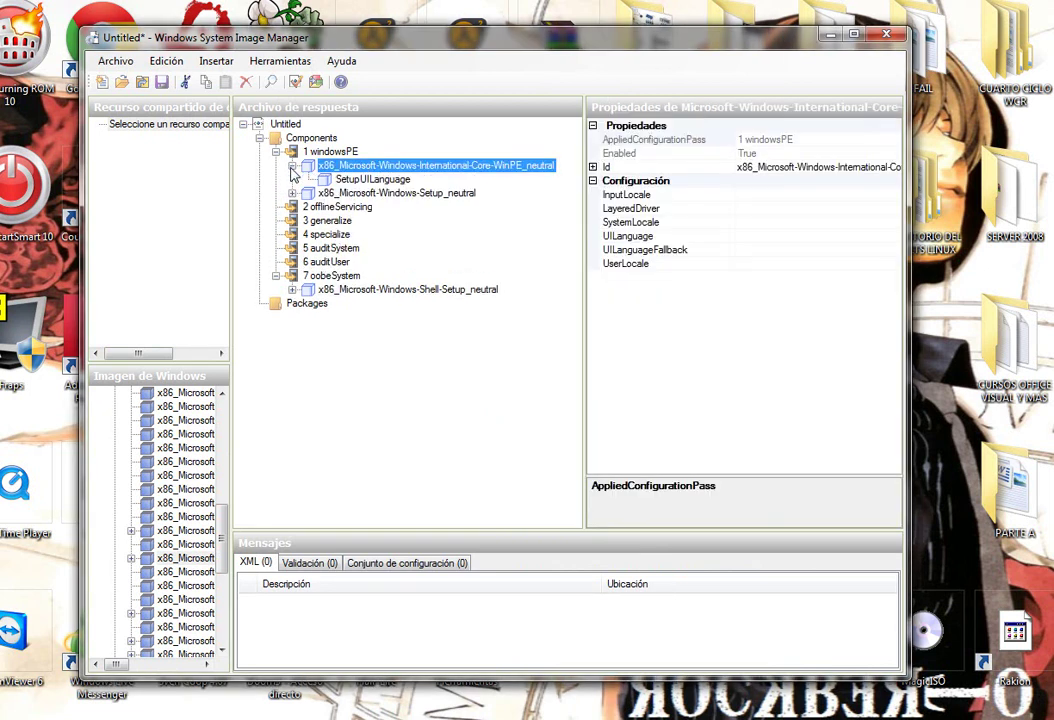
left_click(758, 194)
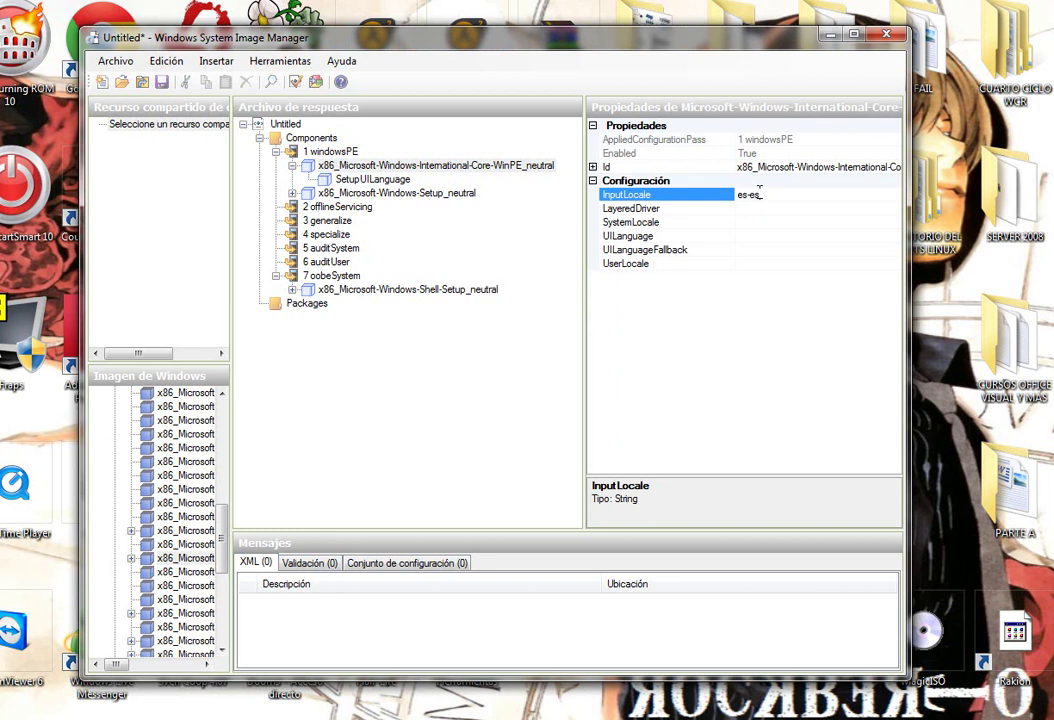
type("es-es")
left_click(753, 221)
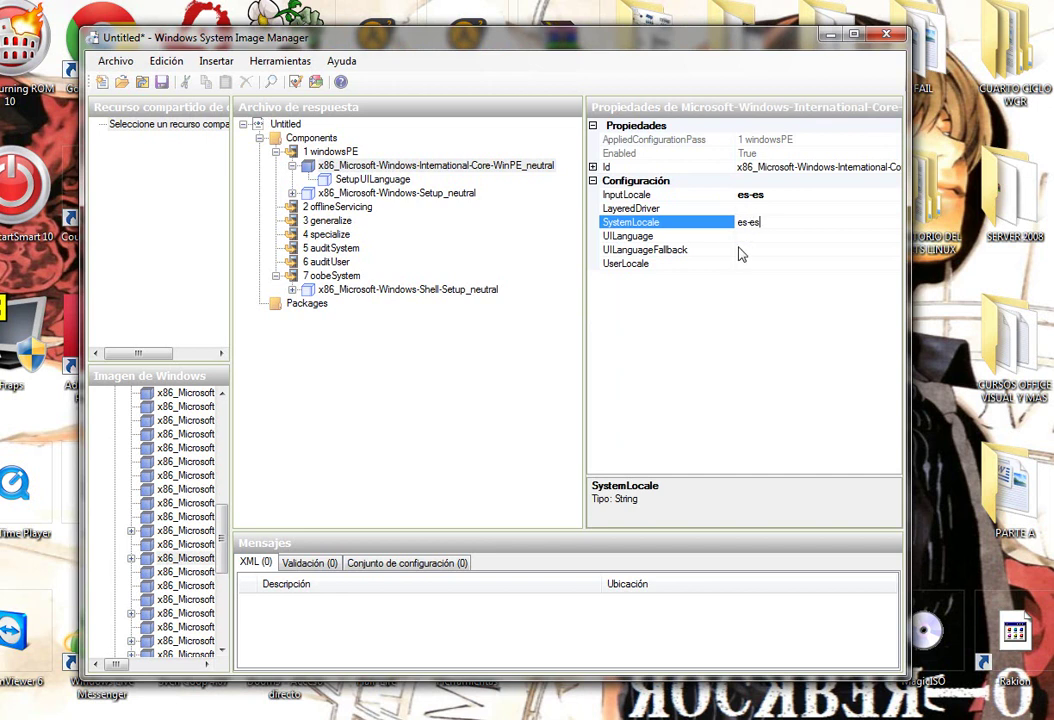
left_click(880, 236)
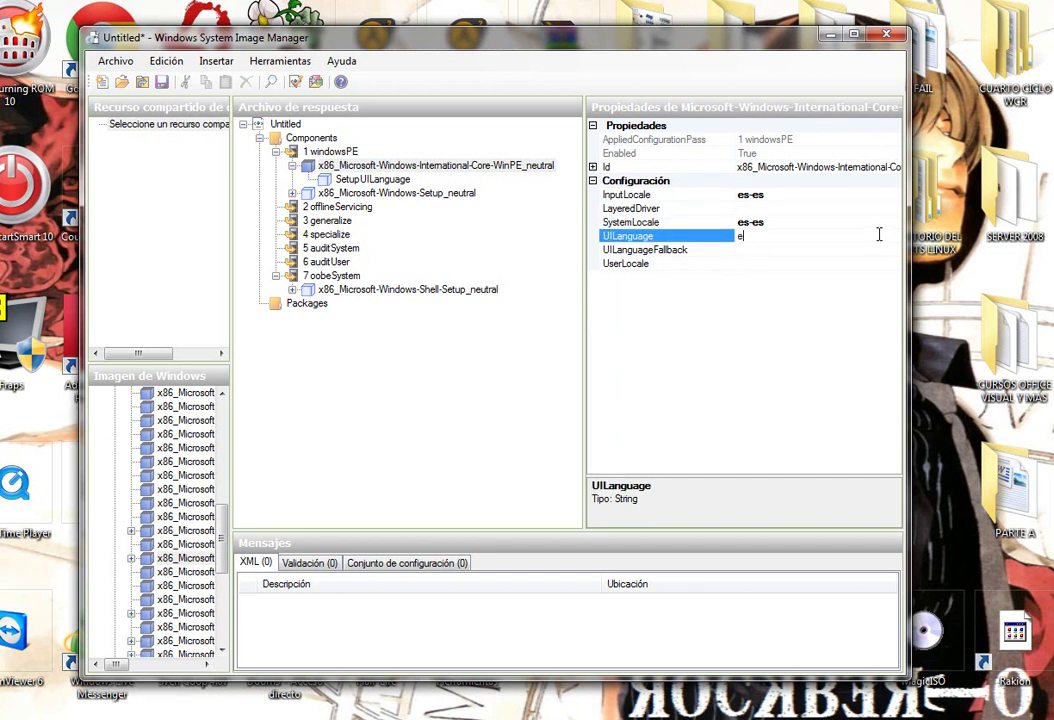
type("es-es")
left_click(774, 249)
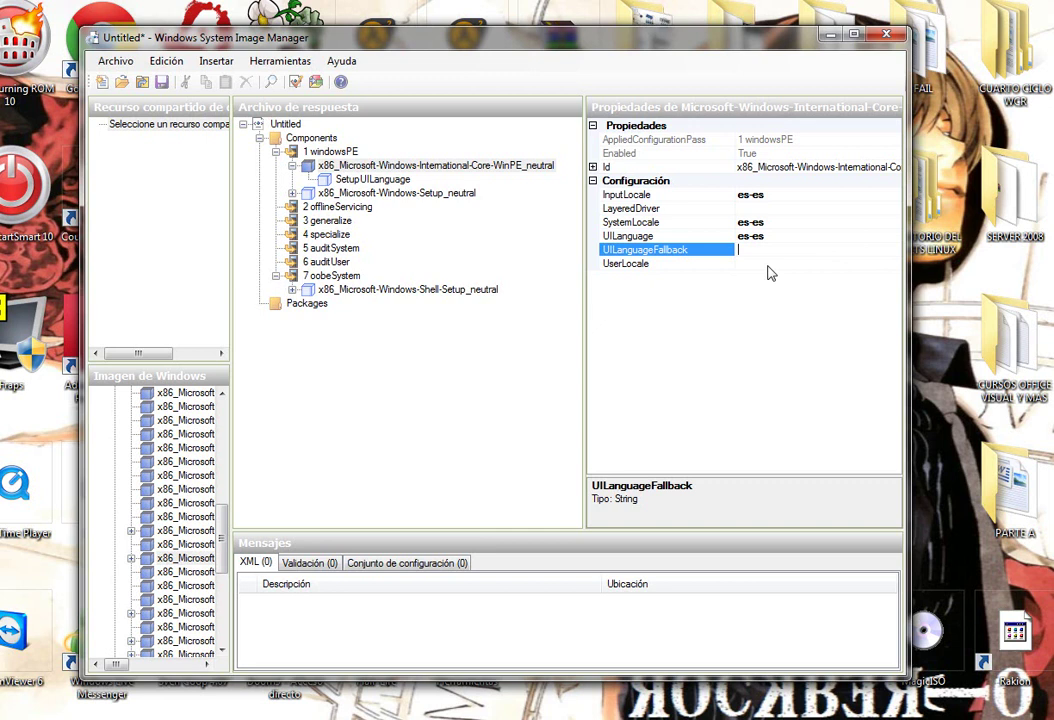
left_click(768, 265)
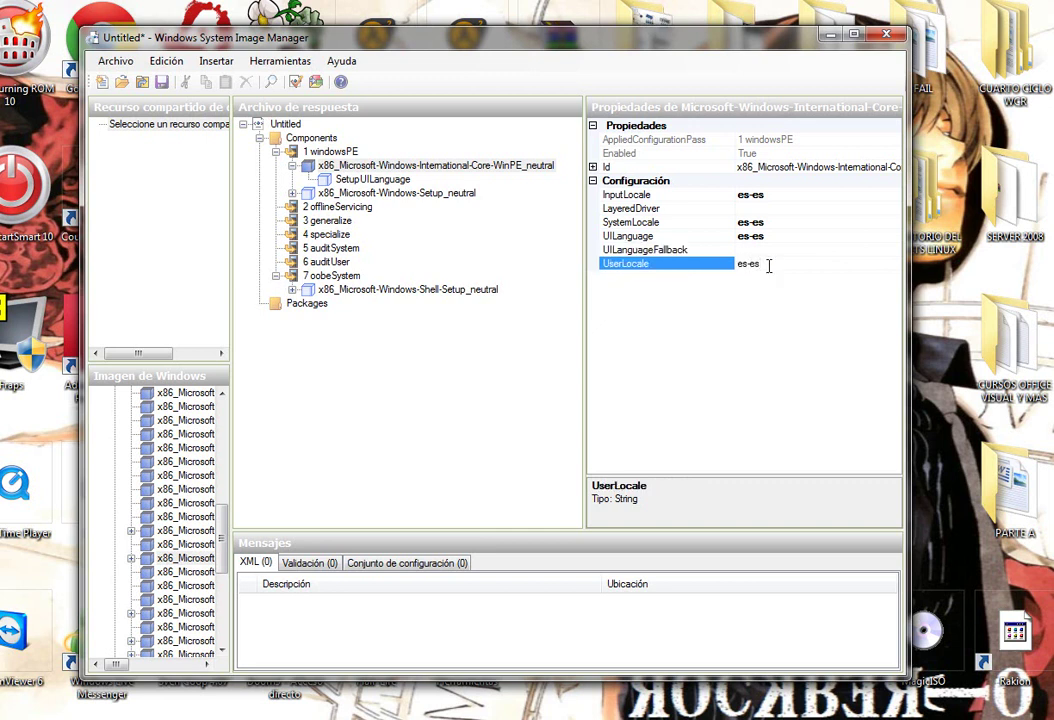
type("es-es")
left_click(776, 250)
Set SetupUILanguage's UILanguage to es-es with WillShowUI OnError.
left_click(374, 180)
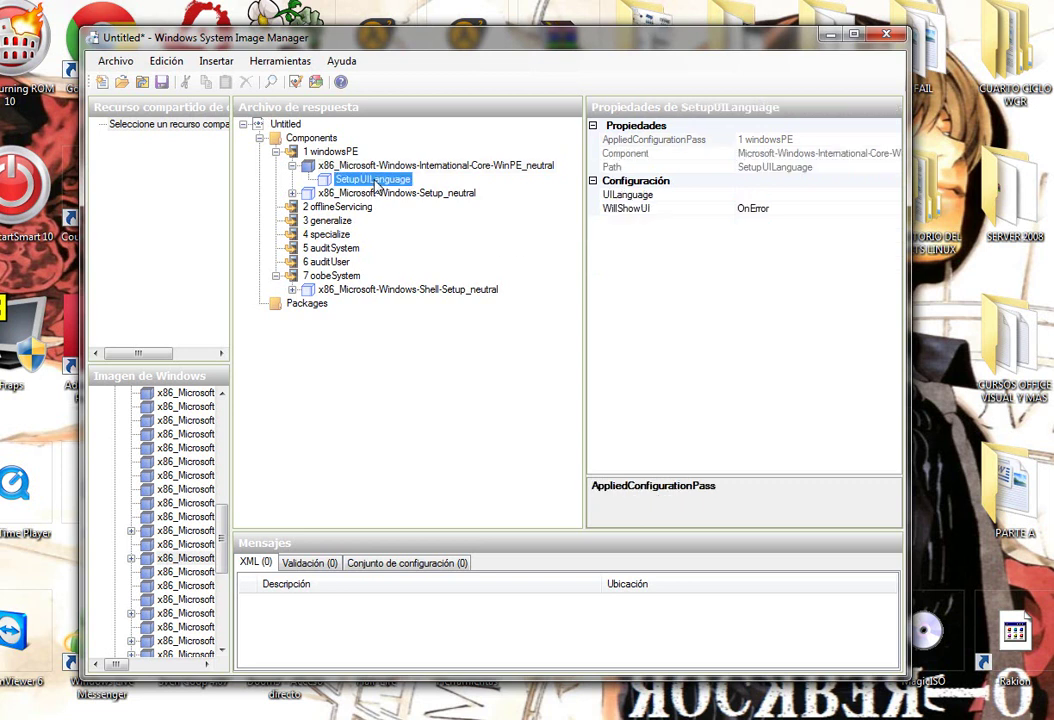
left_click(771, 196)
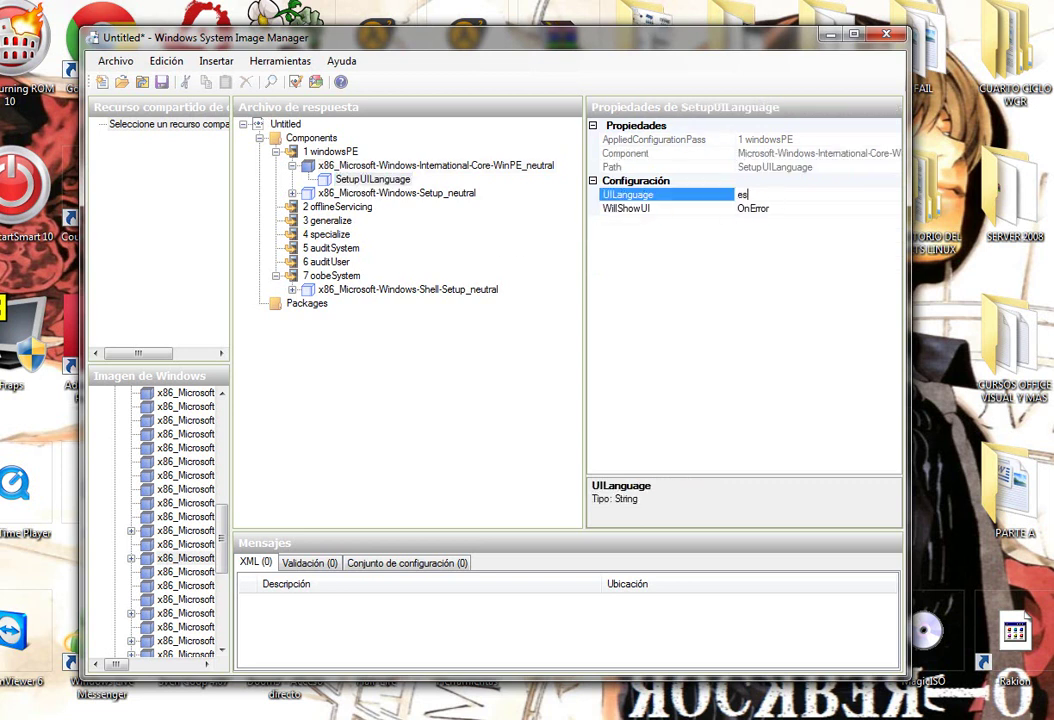
type("es-es")
left_click(793, 212)
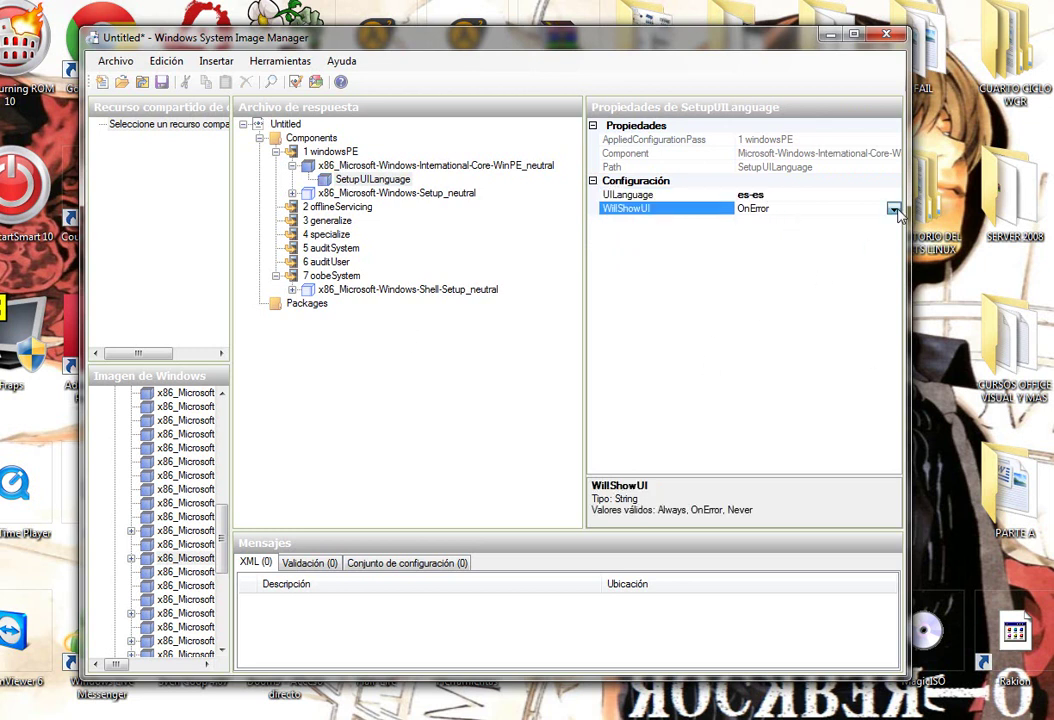
left_click(893, 209)
left_click(810, 237)
Set Setup's DiskConfiguration WillShowUI to OnError.
left_click(293, 194)
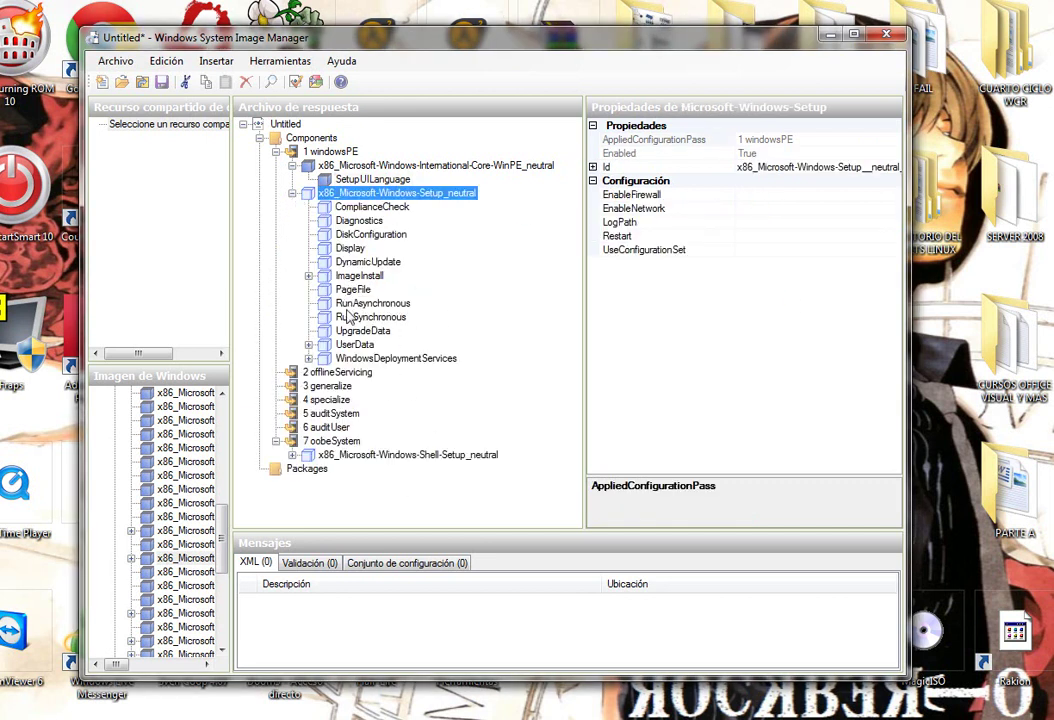
left_click(368, 234)
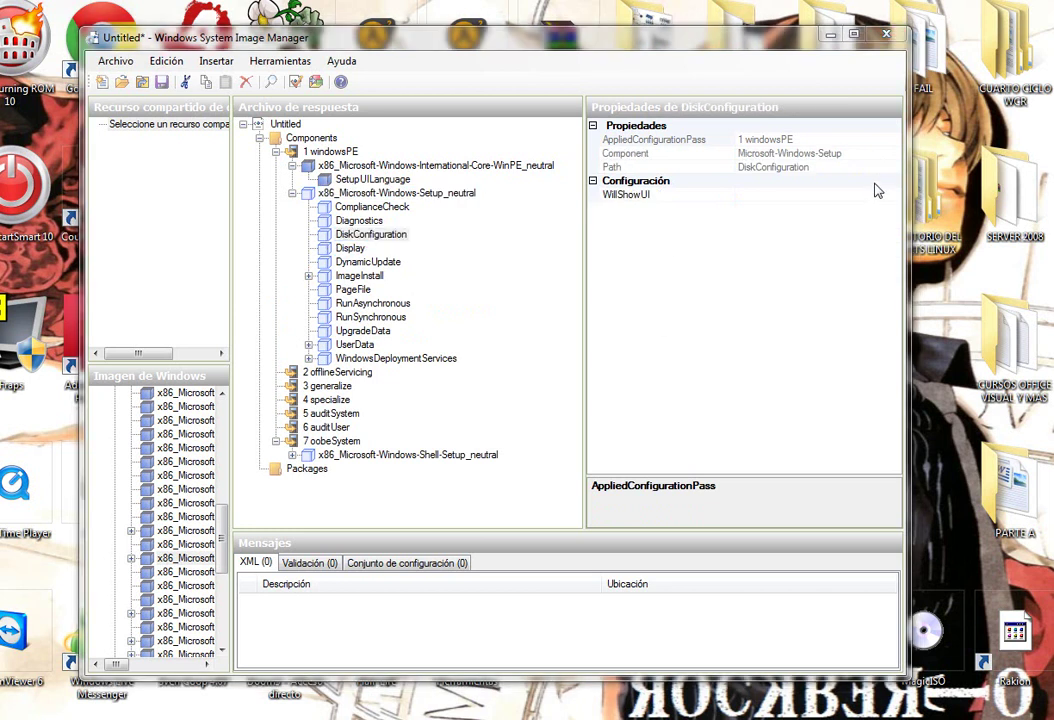
left_click(869, 192)
left_click(893, 195)
left_click(788, 228)
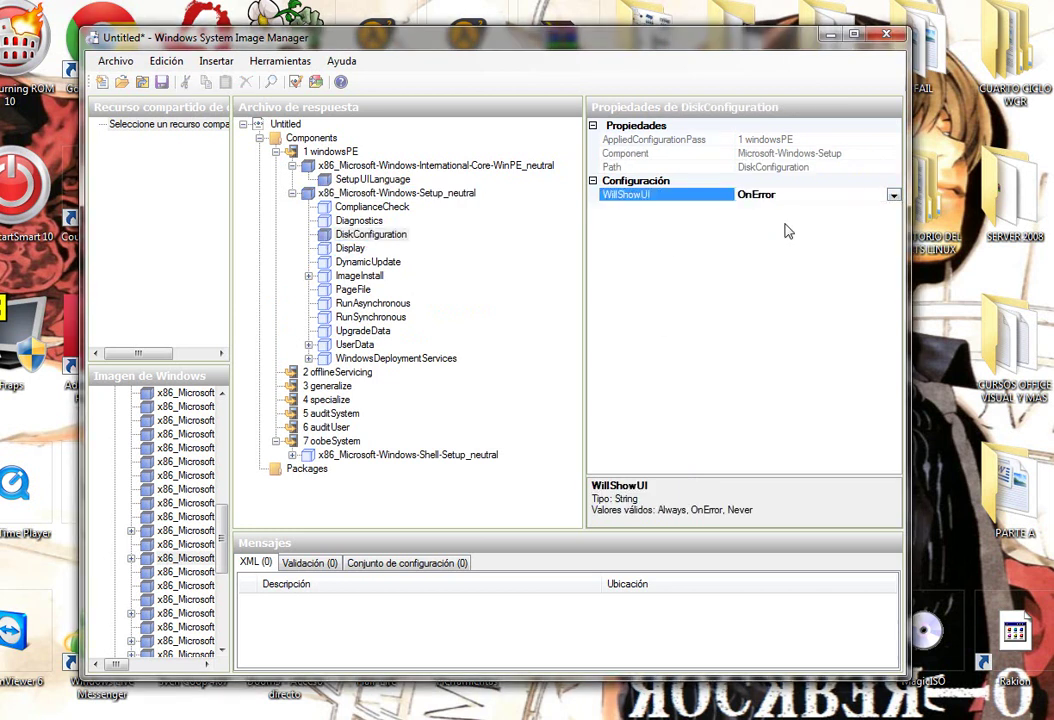
Insert a Disk with DiskID 0 and WillWipeDisk true, then expand its partition lists.
right_click(368, 236)
left_click(445, 323)
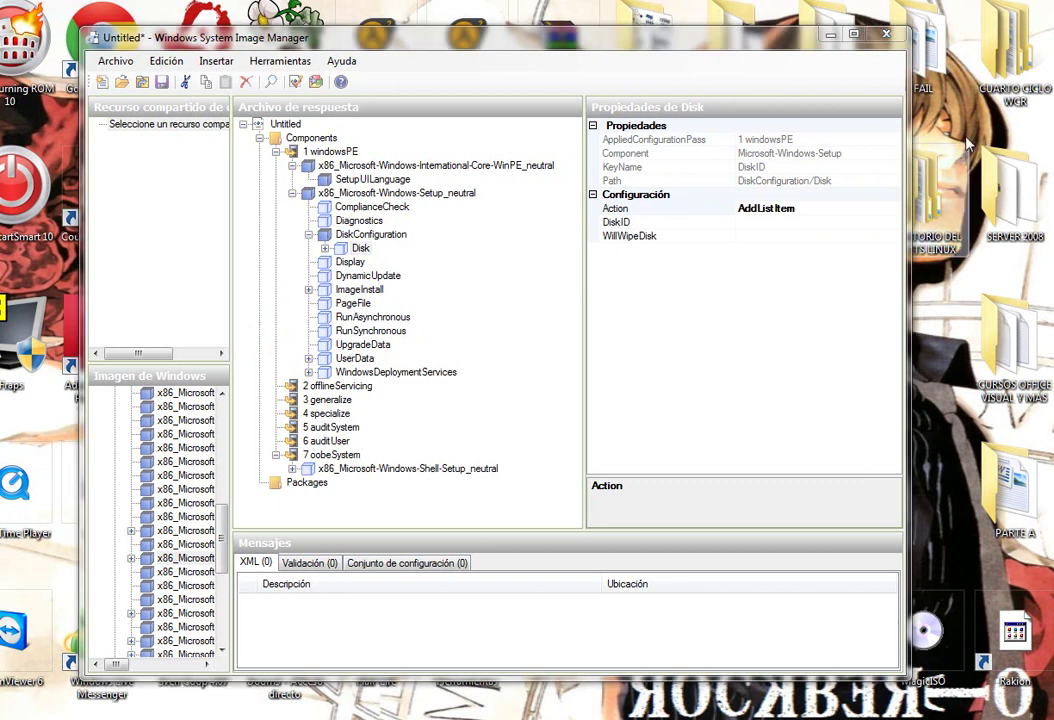
left_click(828, 222)
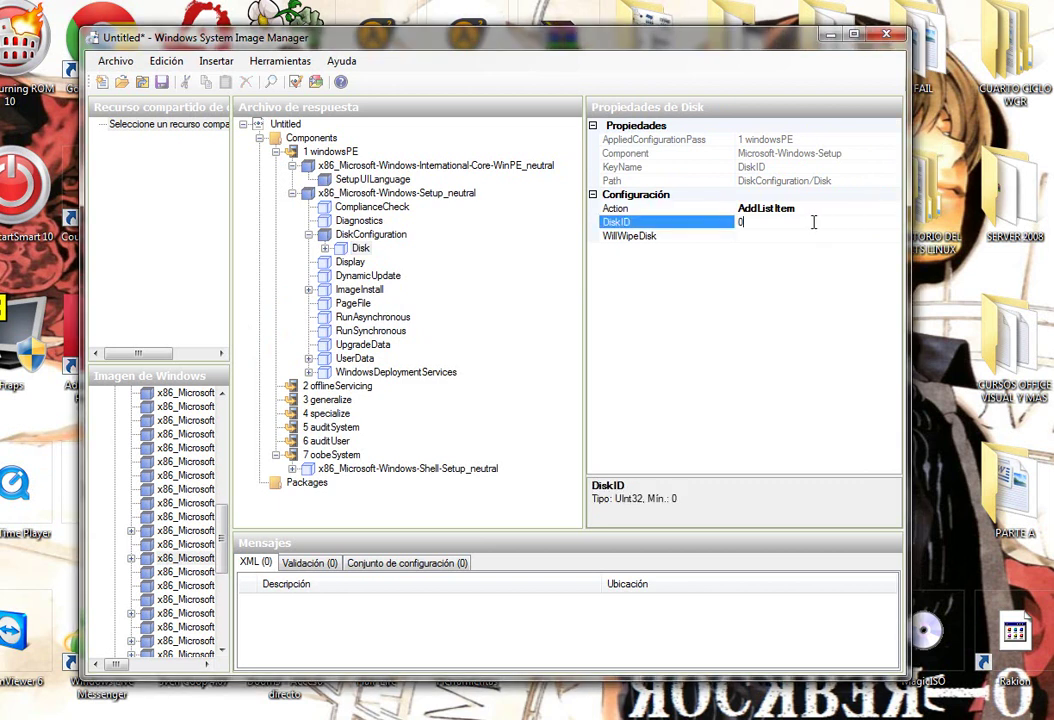
key("Return")
left_click(807, 237)
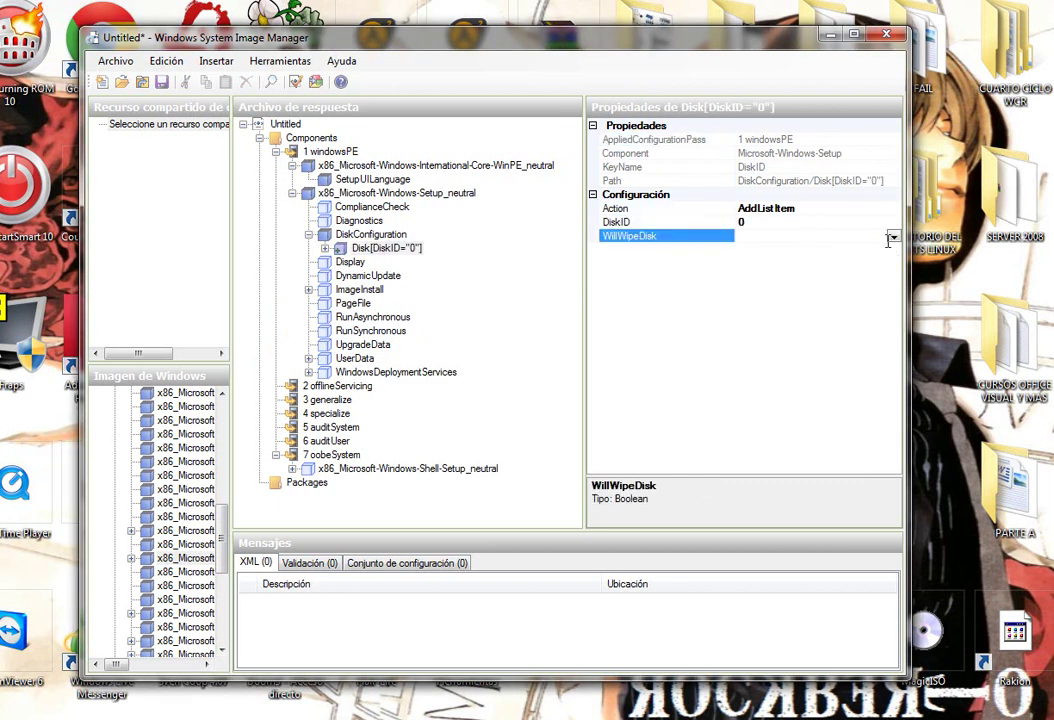
left_click(893, 240)
left_click(769, 250)
left_click(385, 248)
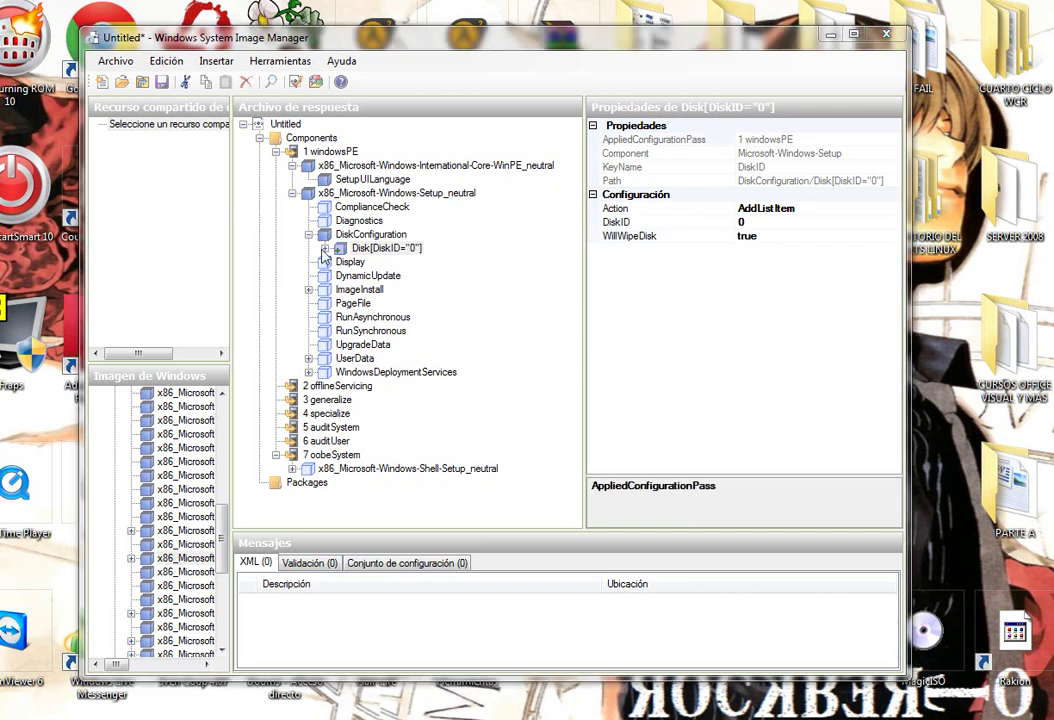
double_click(385, 248)
Insert a CreatePartition under CreatePartitions with Order 1, Size 200, Type Primary.
left_click(393, 262)
right_click(393, 262)
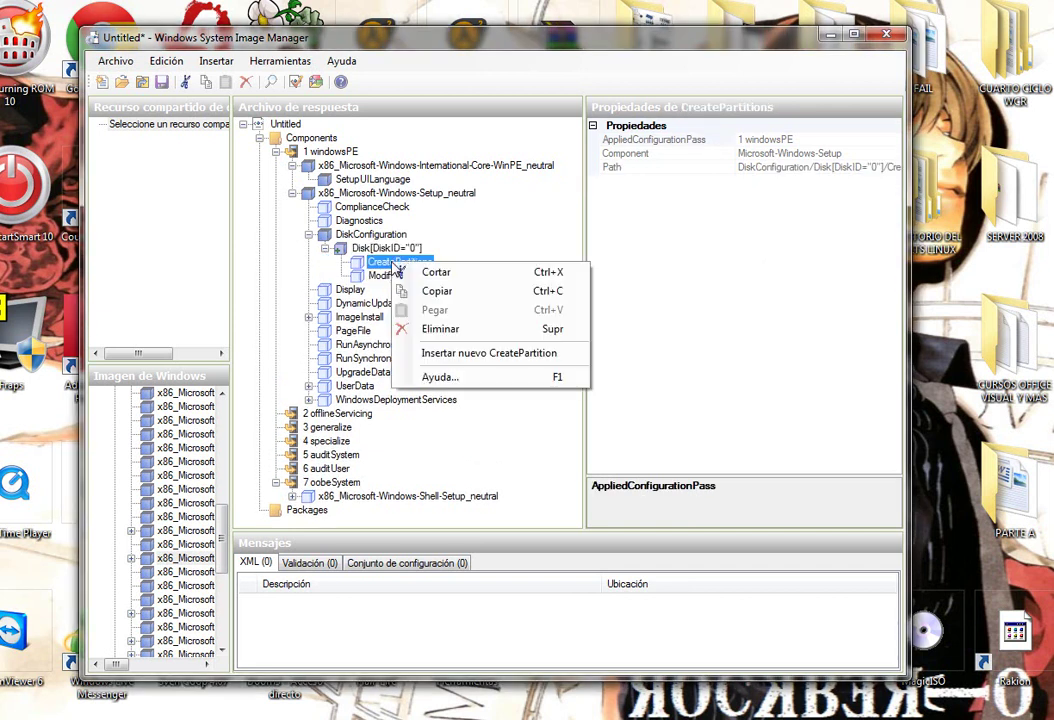
left_click(480, 355)
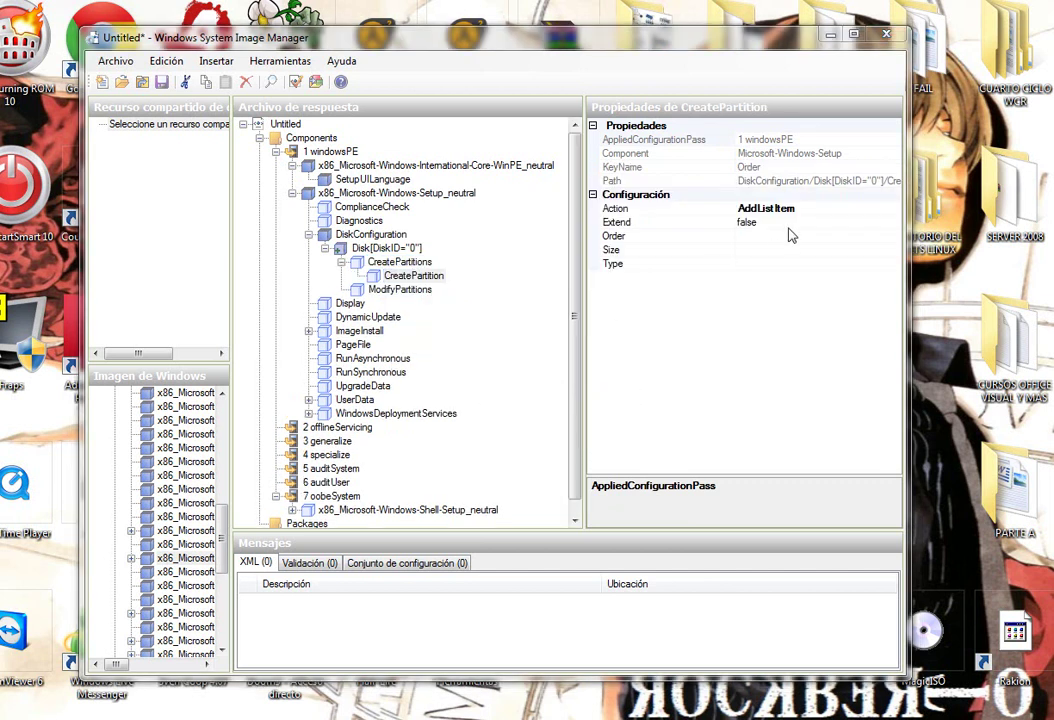
left_click(786, 222)
left_click(776, 237)
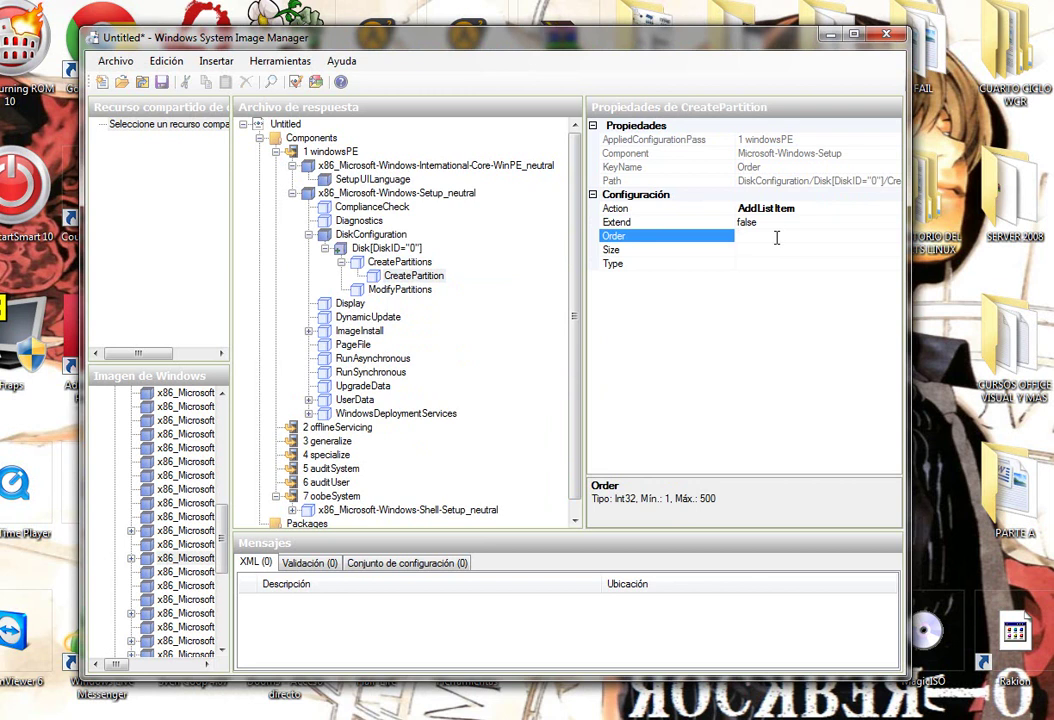
left_click(787, 249)
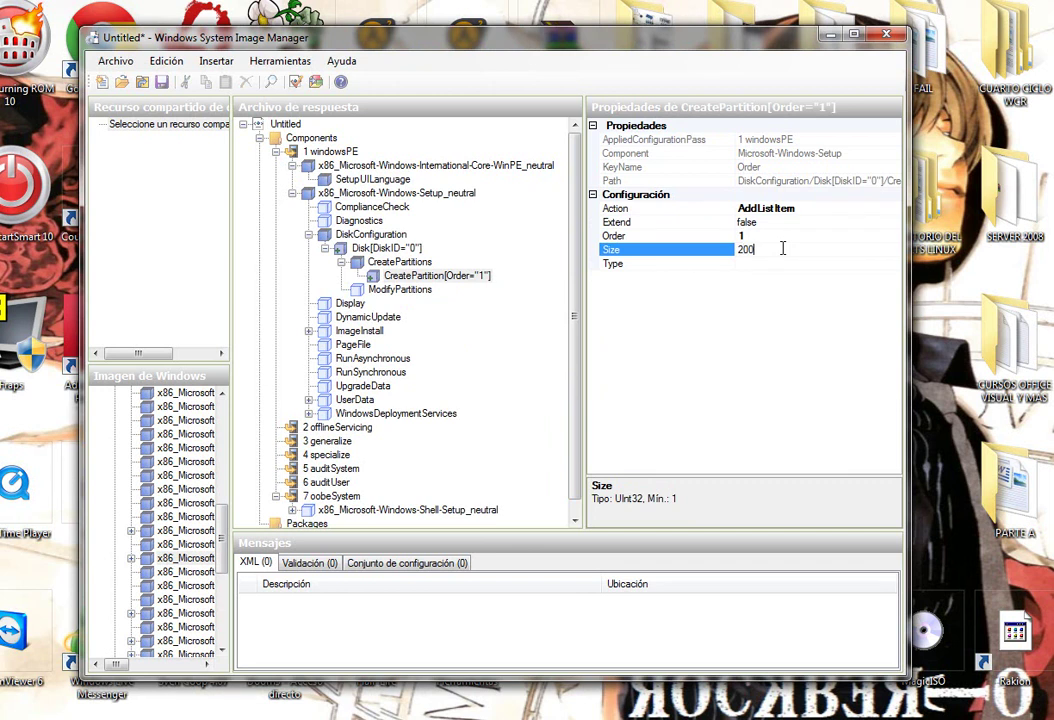
type("200")
left_click(849, 264)
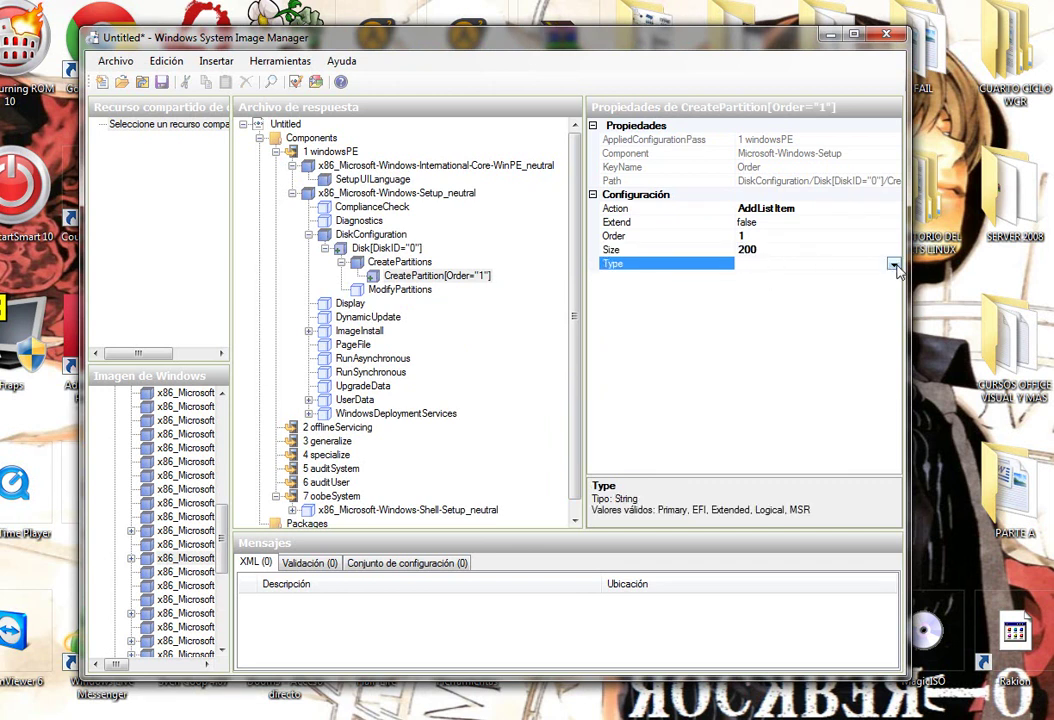
left_click(892, 264)
left_click(756, 279)
Insert a second CreatePartition with Extend true, Order 2 and Type Primary.
right_click(400, 263)
left_click(465, 350)
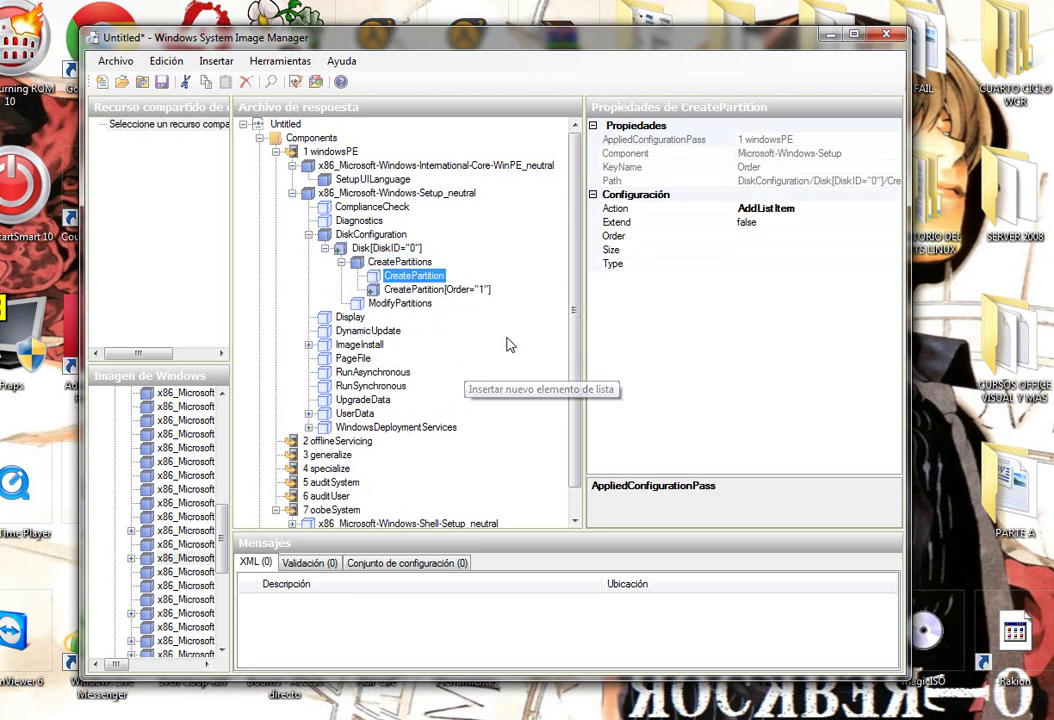
left_click(767, 222)
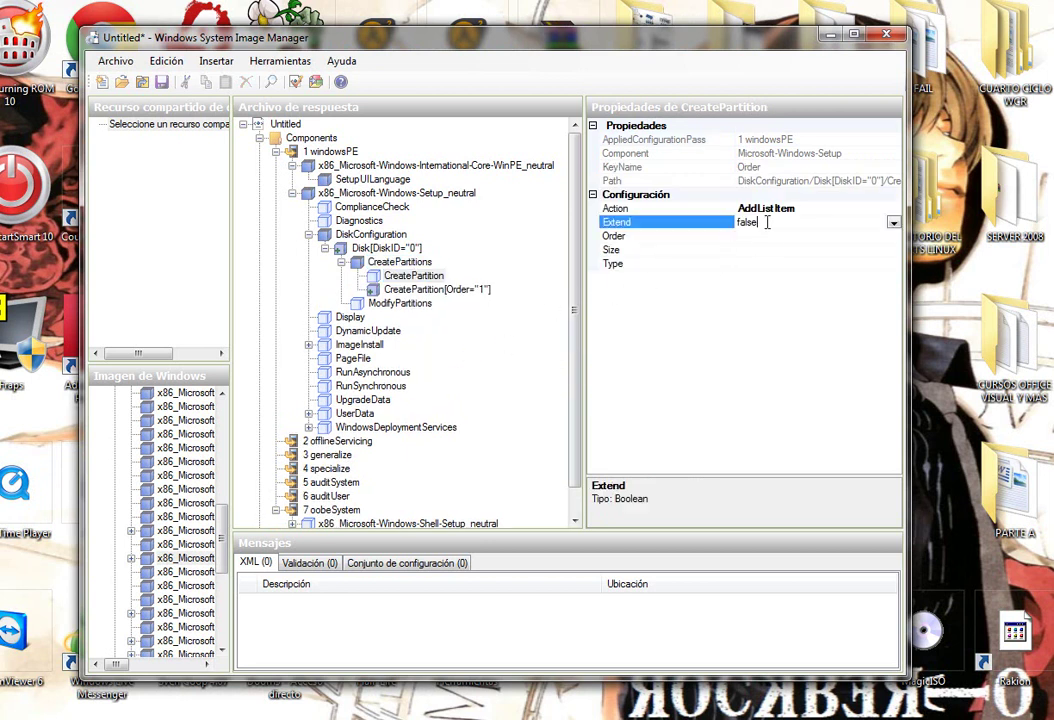
left_click(894, 225)
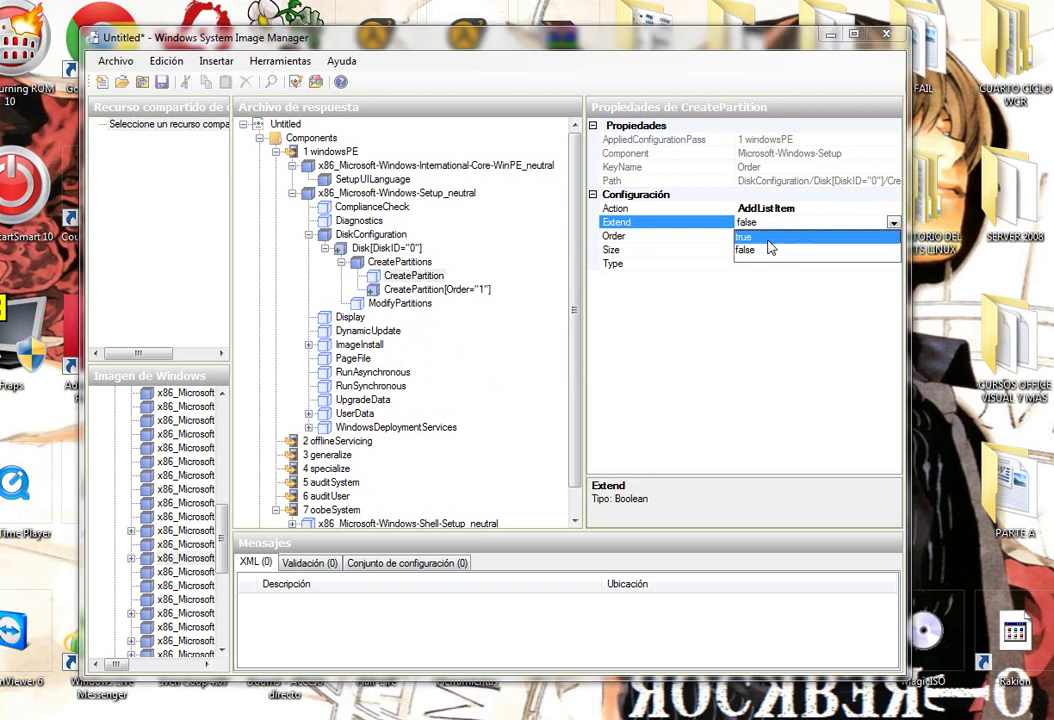
left_click(762, 244)
left_click(757, 236)
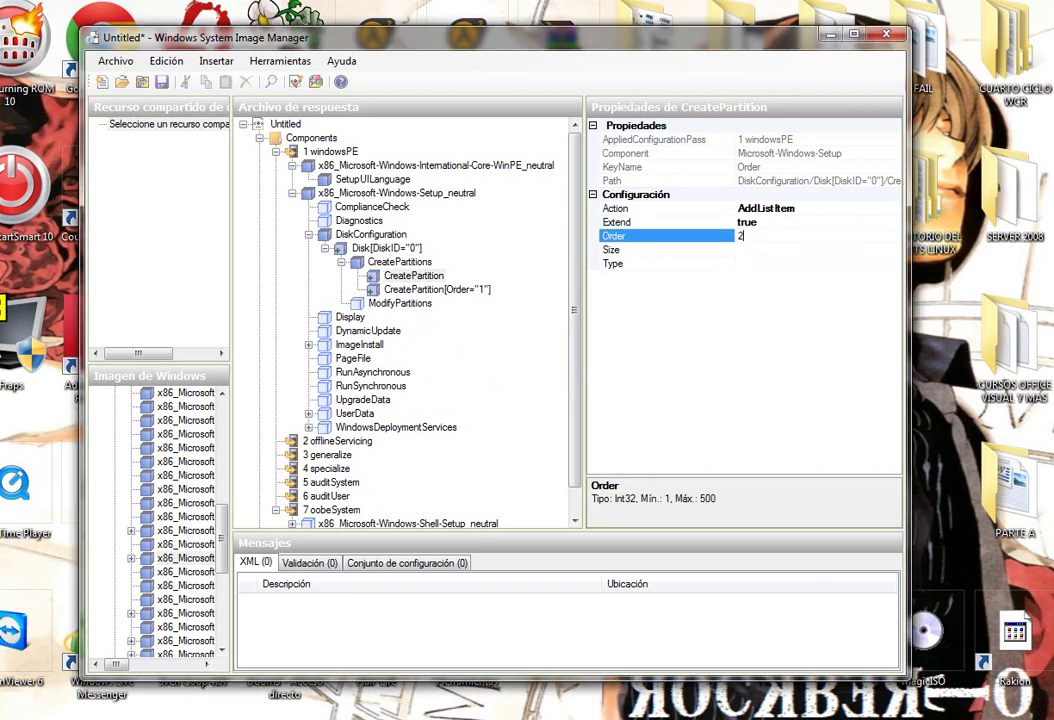
type("2")
left_click(758, 251)
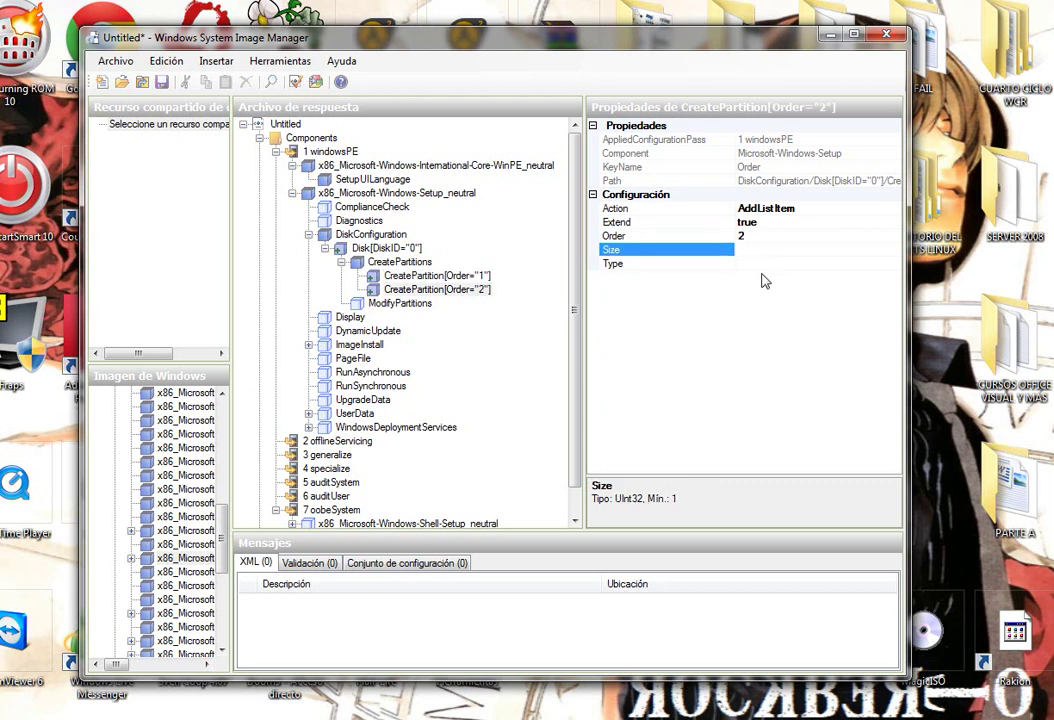
left_click(857, 263)
left_click(893, 263)
left_click(796, 281)
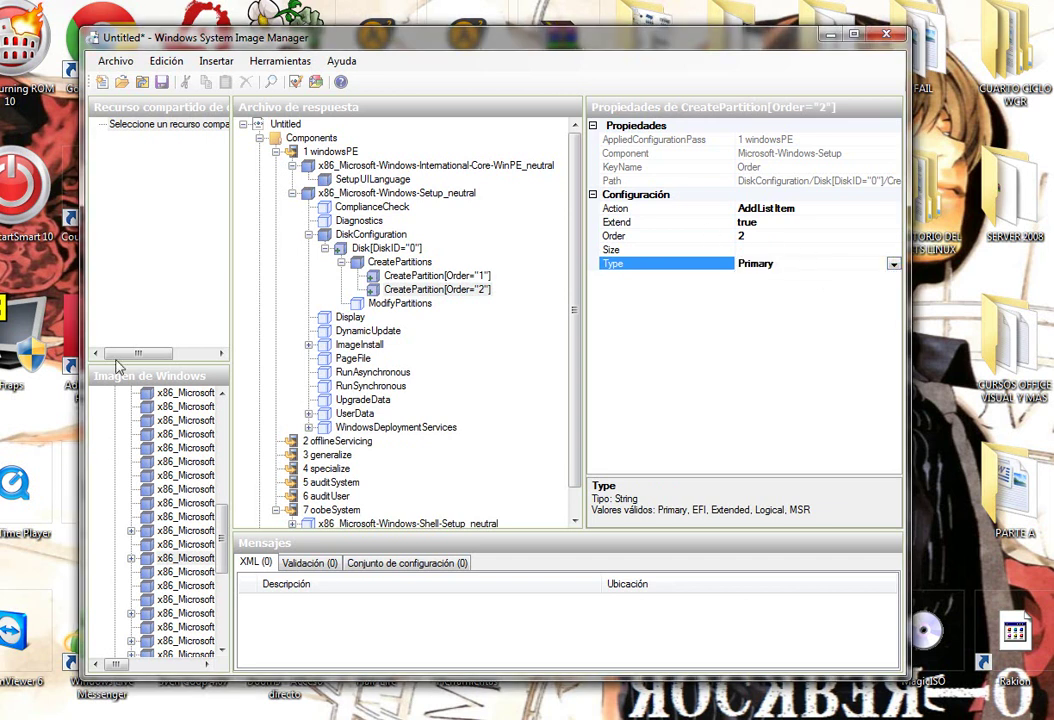
Insert a ModifyPartition set to Active true and Format NTFS.
left_click(412, 304)
right_click(415, 311)
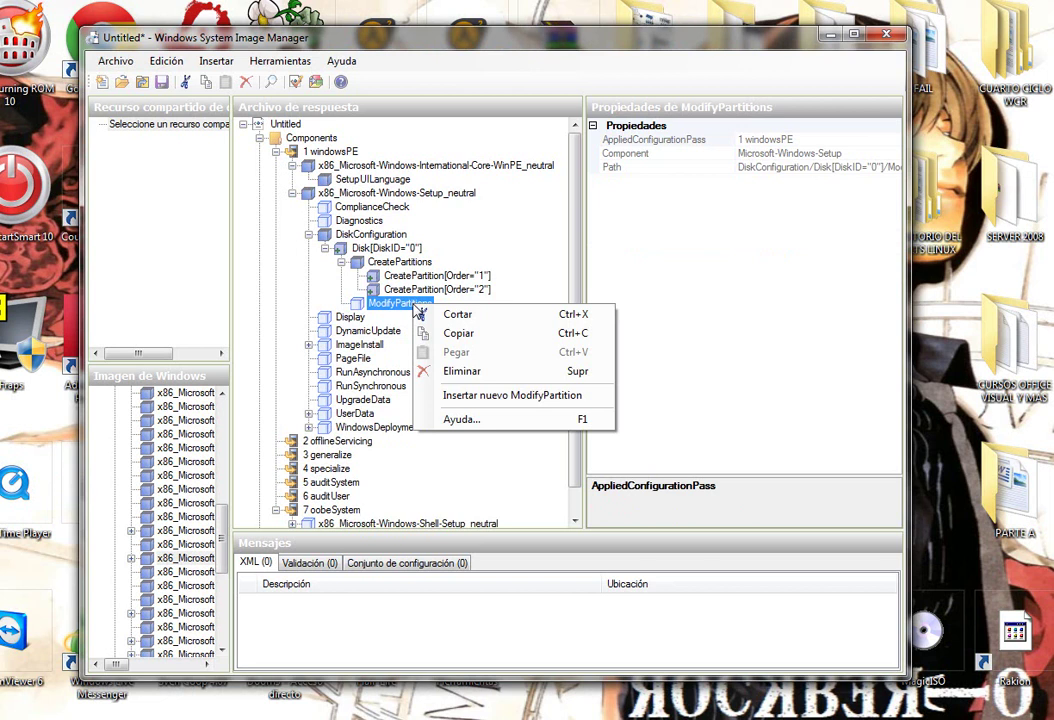
left_click(482, 393)
left_click(842, 222)
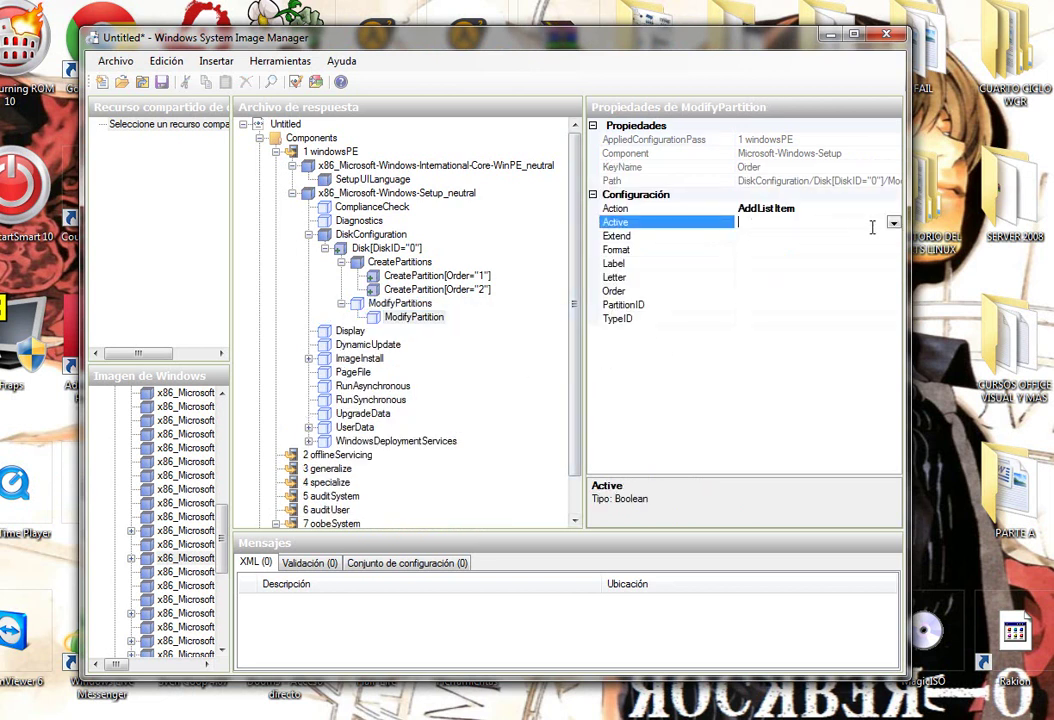
left_click(893, 222)
left_click(766, 237)
left_click(800, 249)
left_click(893, 249)
left_click(790, 264)
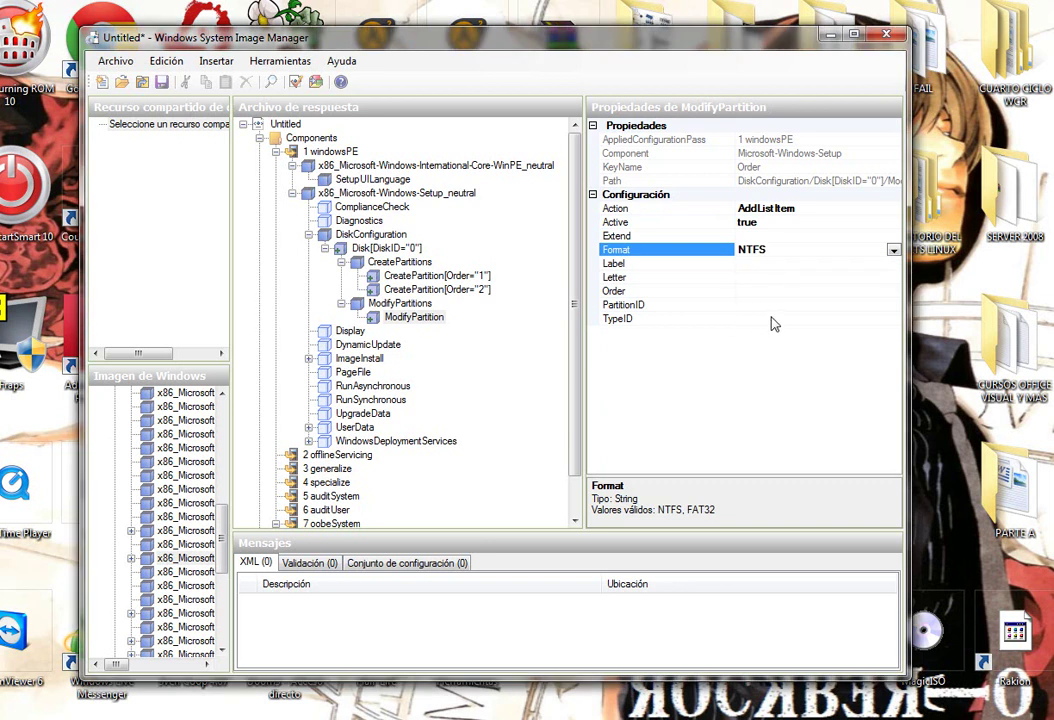
Give that ModifyPartition Label SYSTEM, Order 1 and PartitionID 1.
left_click(776, 264)
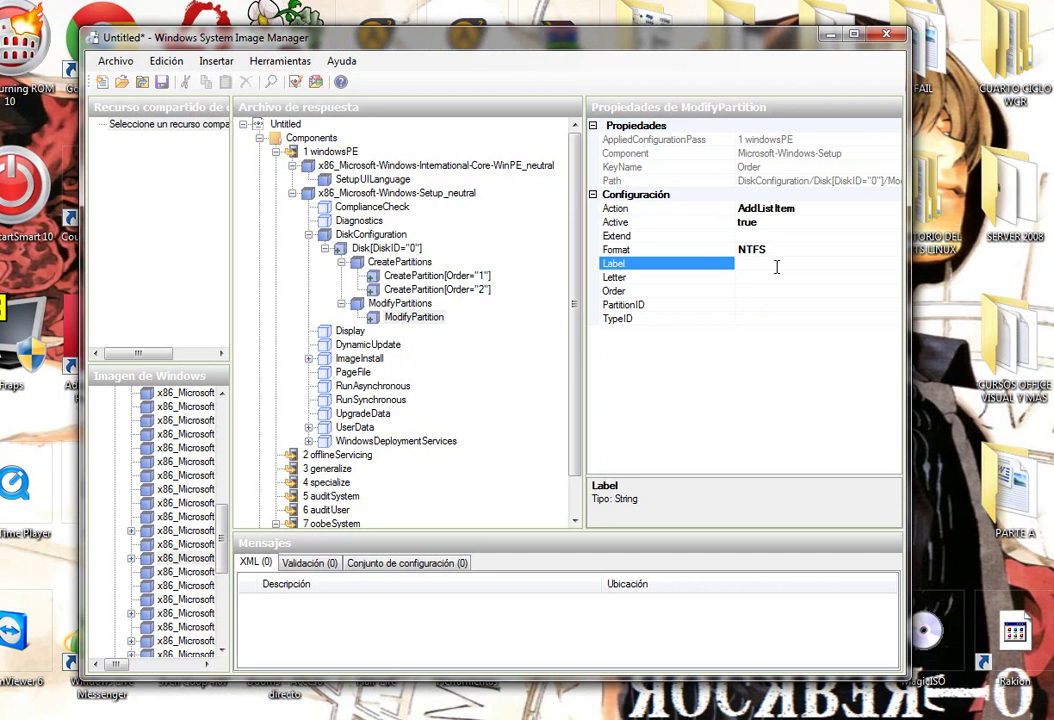
type("SYSTEM")
left_click(763, 290)
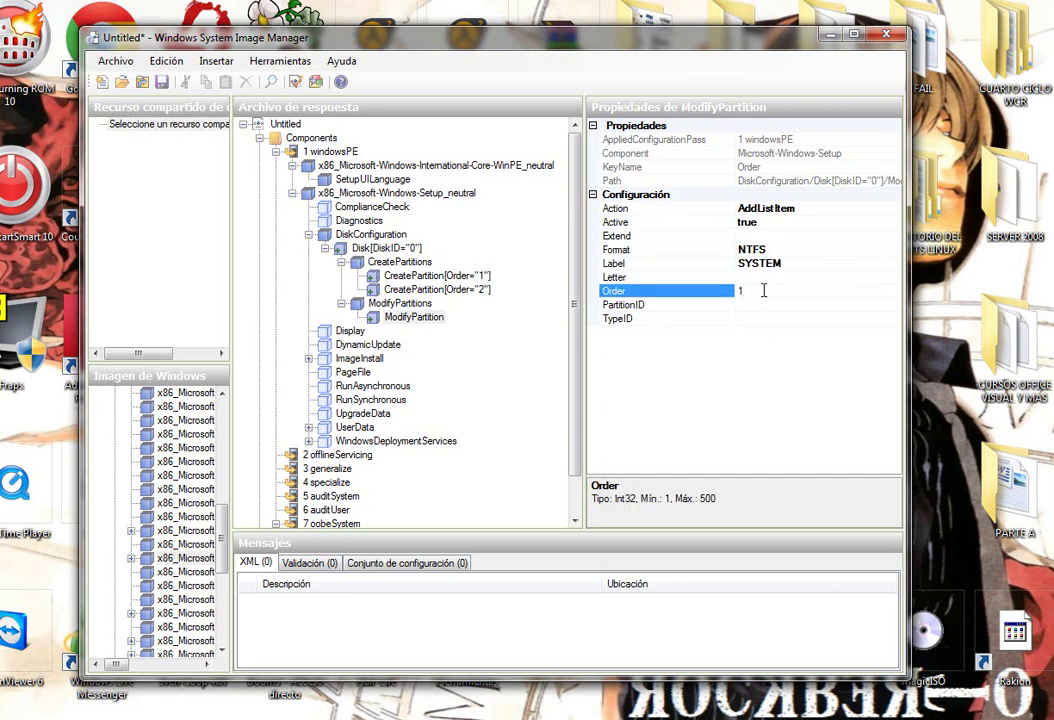
left_click(771, 304)
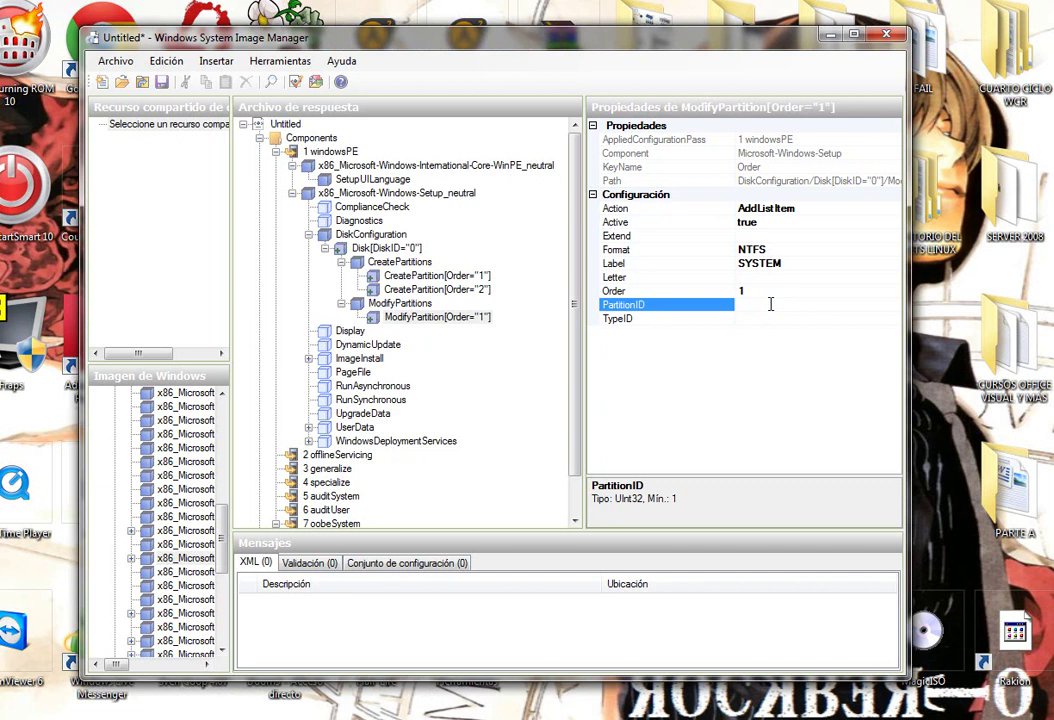
type("1")
left_click(736, 318)
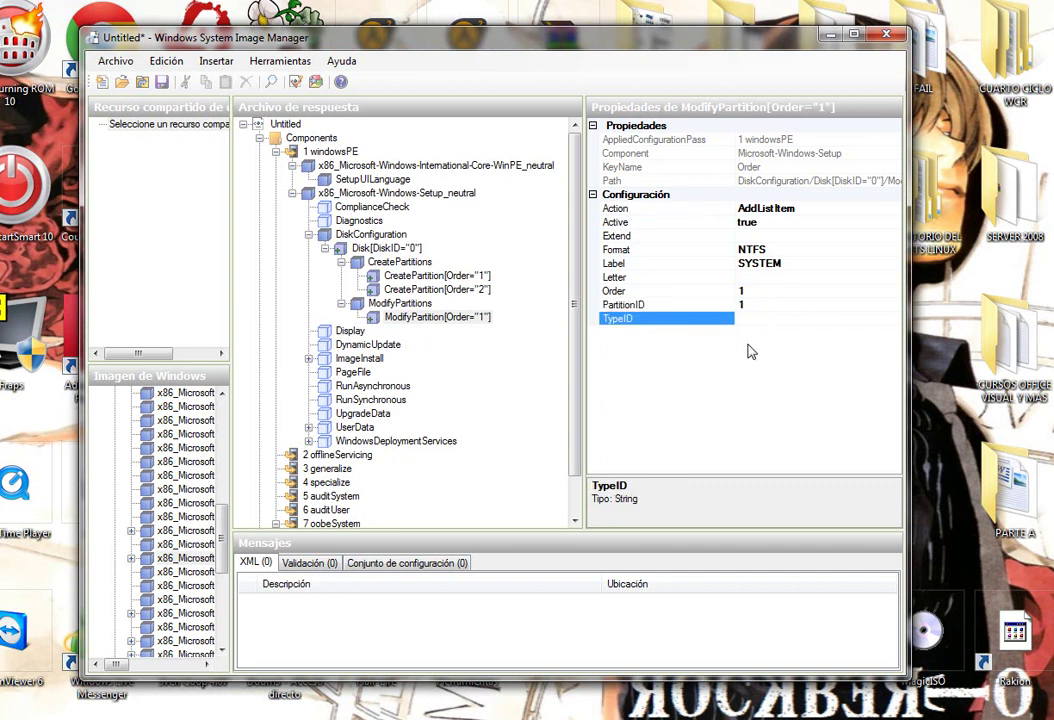
Insert a second ModifyPartition formatted as NTFS.
right_click(398, 303)
left_click(405, 392)
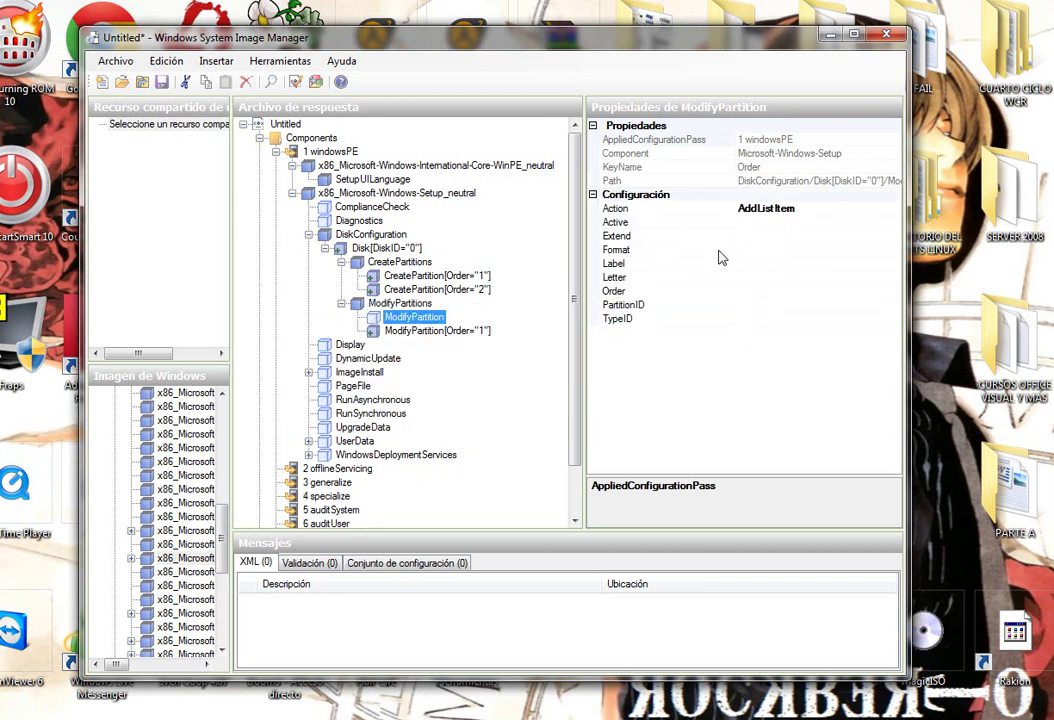
left_click(772, 249)
left_click(889, 236)
left_click(882, 249)
left_click(893, 249)
left_click(752, 260)
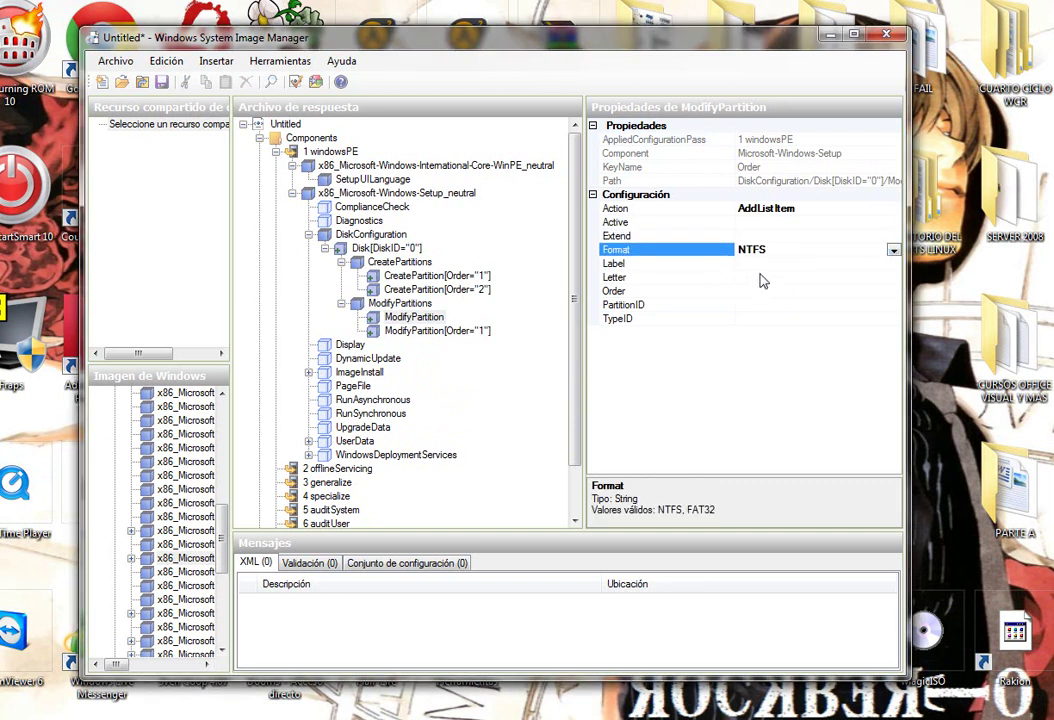
Give the second ModifyPartition Label WINDOWS, Order 2 and PartitionID 2.
left_click(762, 264)
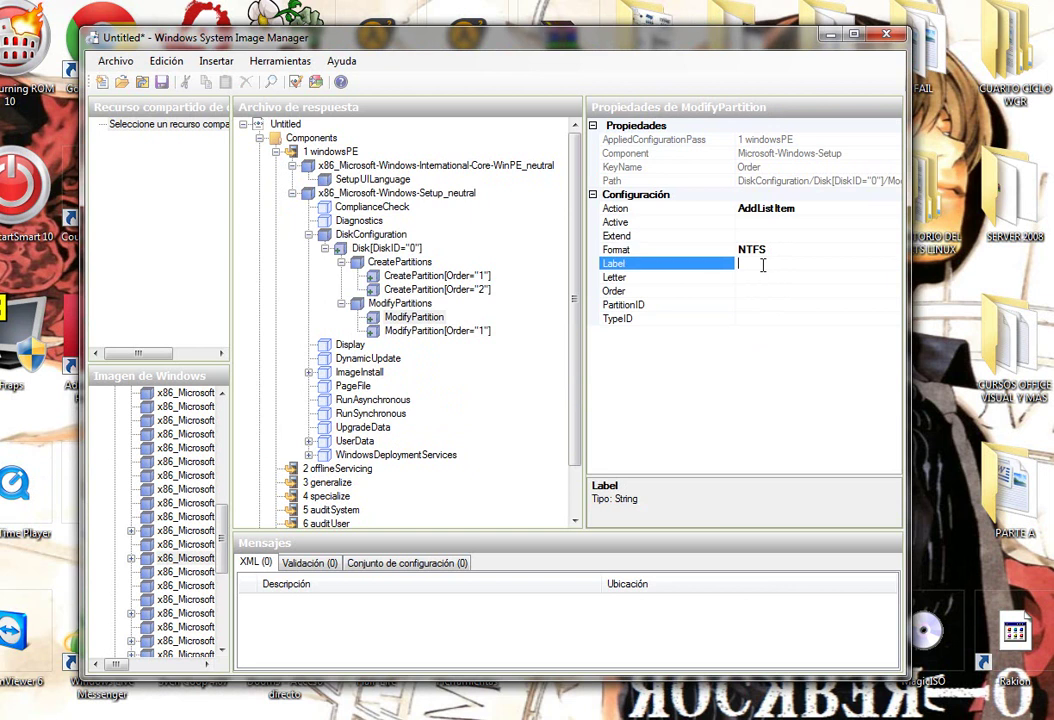
type("W")
left_click(742, 290)
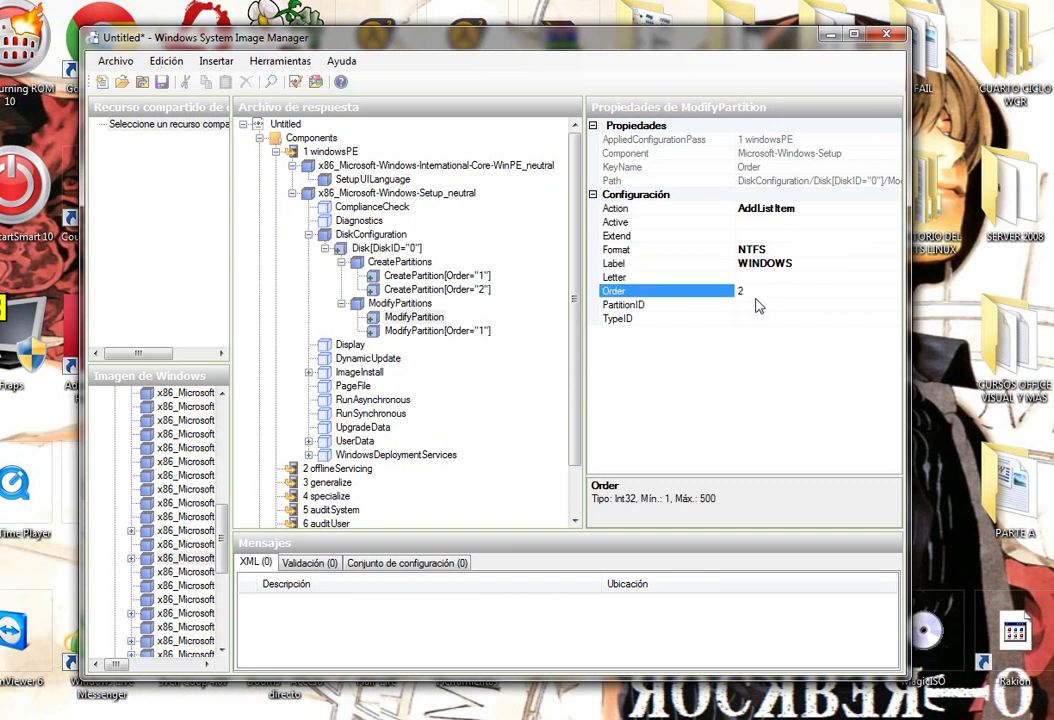
type("2")
left_click(757, 304)
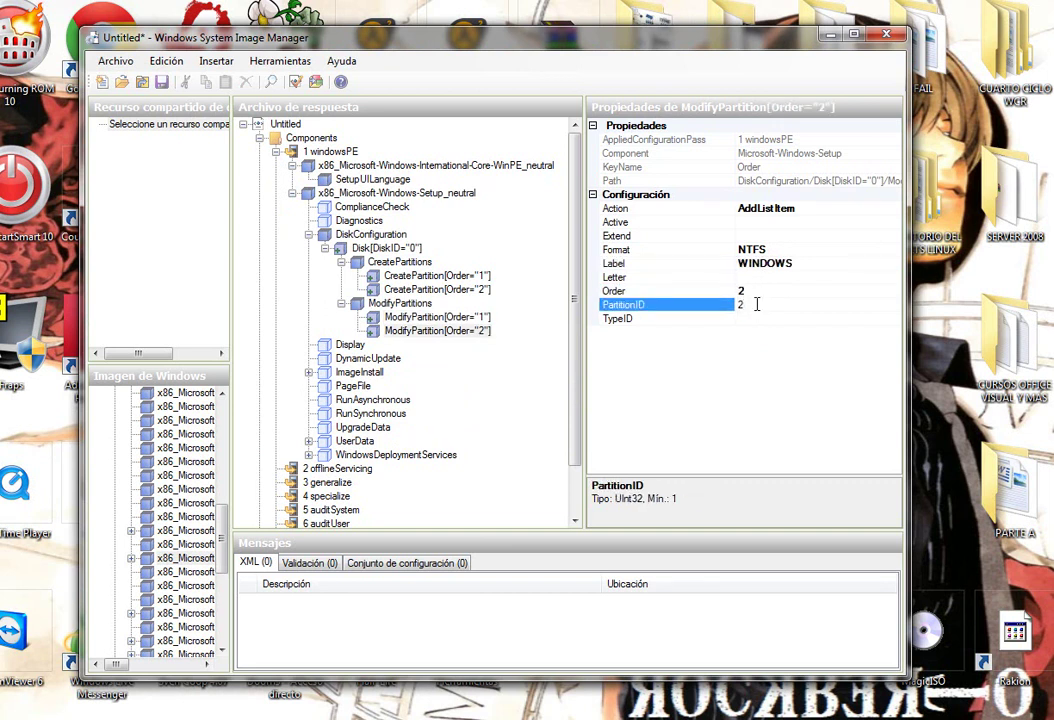
key("Tab")
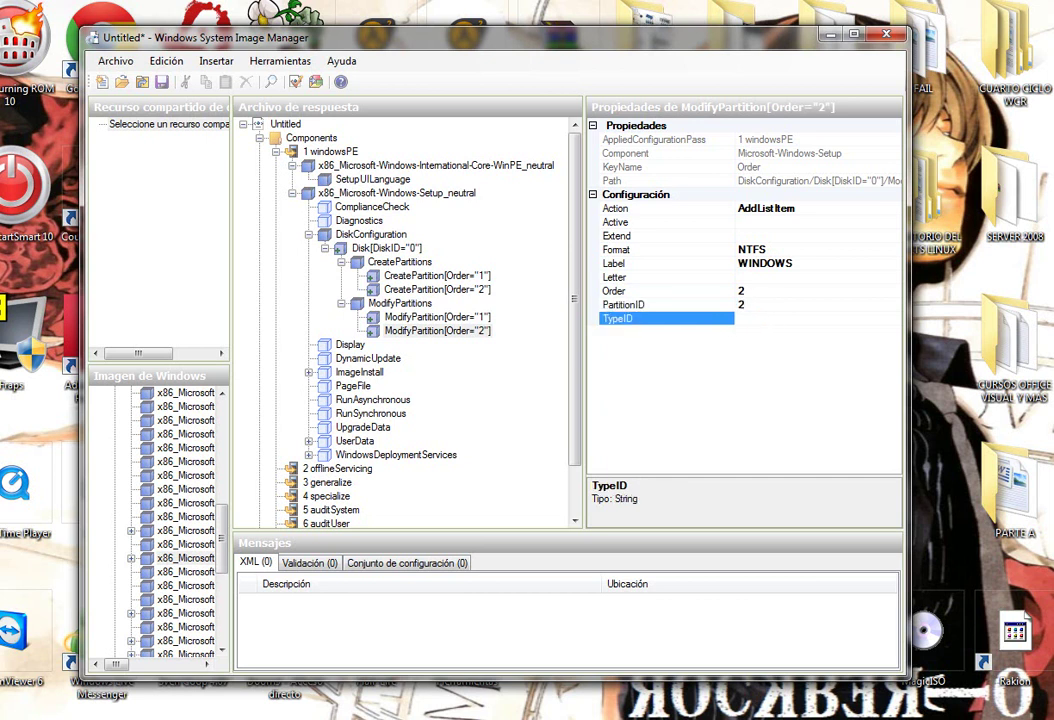
Expand ImageInstall > OSImage > InstallFrom and browse its Path to Desktop\W7\sources.
left_click(356, 373)
left_click(309, 372)
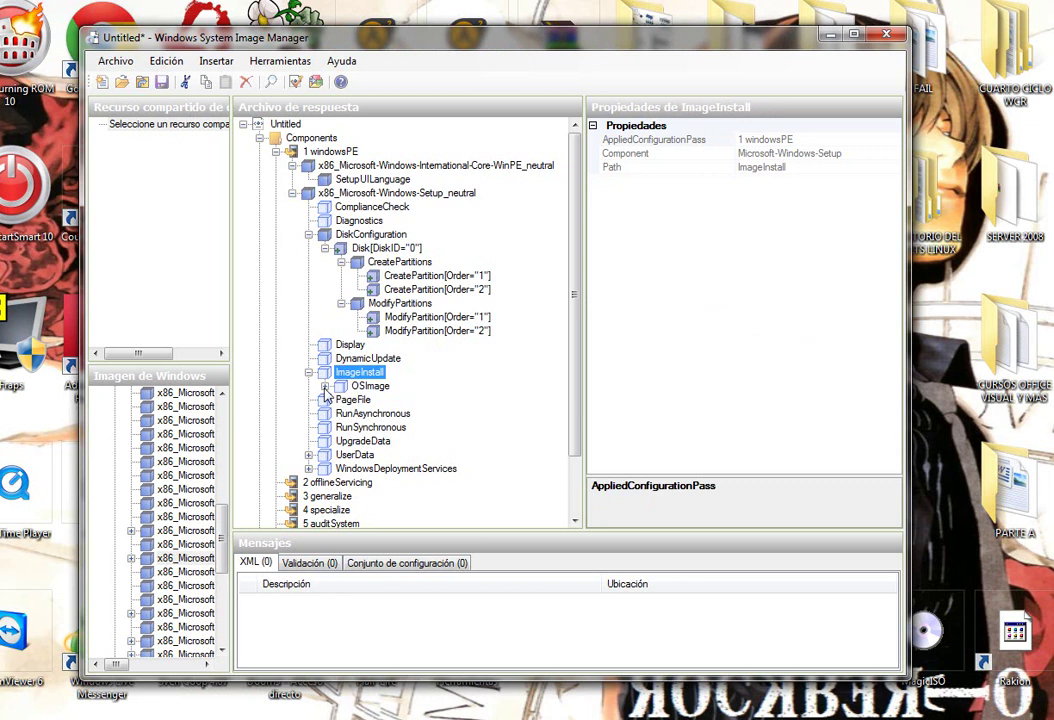
left_click(353, 387)
left_click(324, 386)
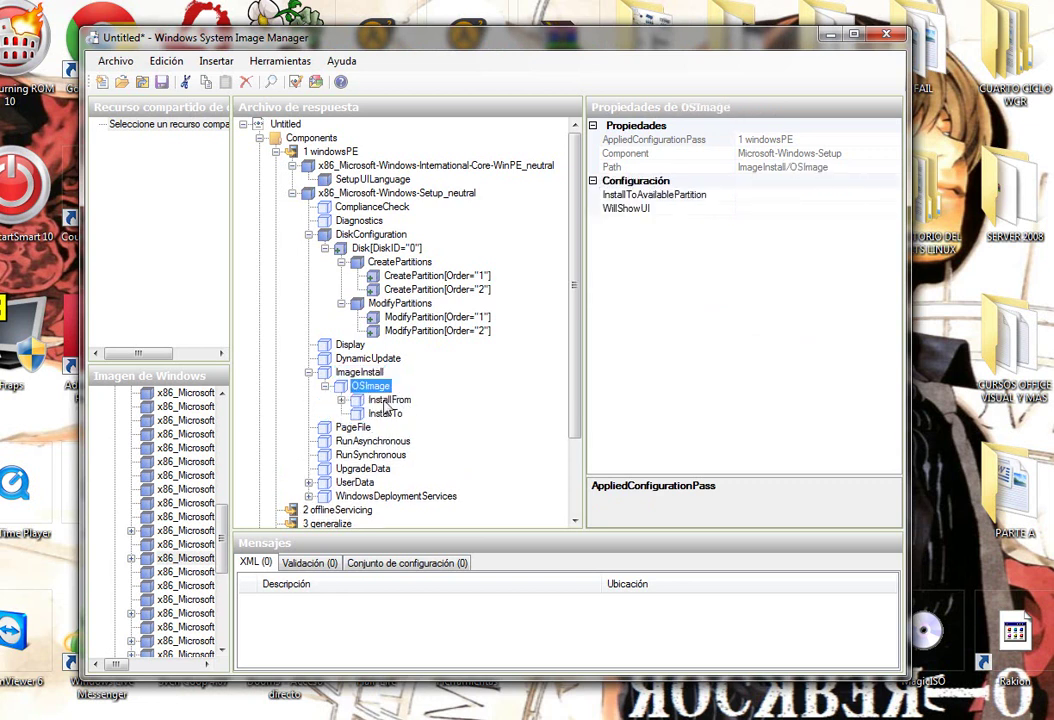
left_click(380, 400)
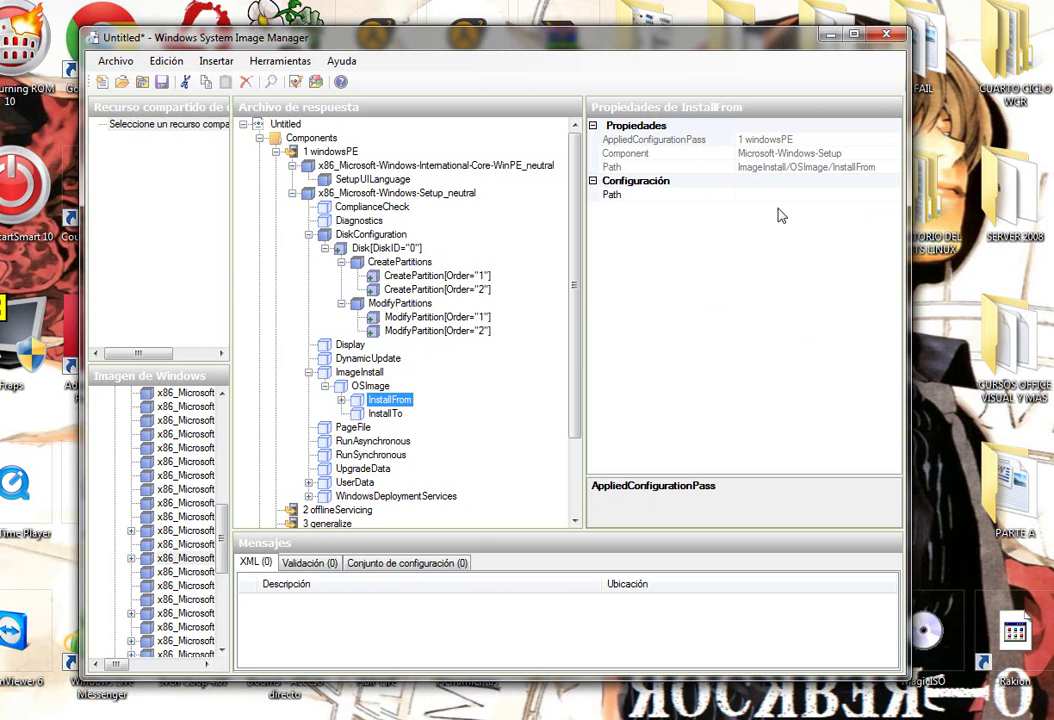
left_click(873, 195)
left_click(893, 196)
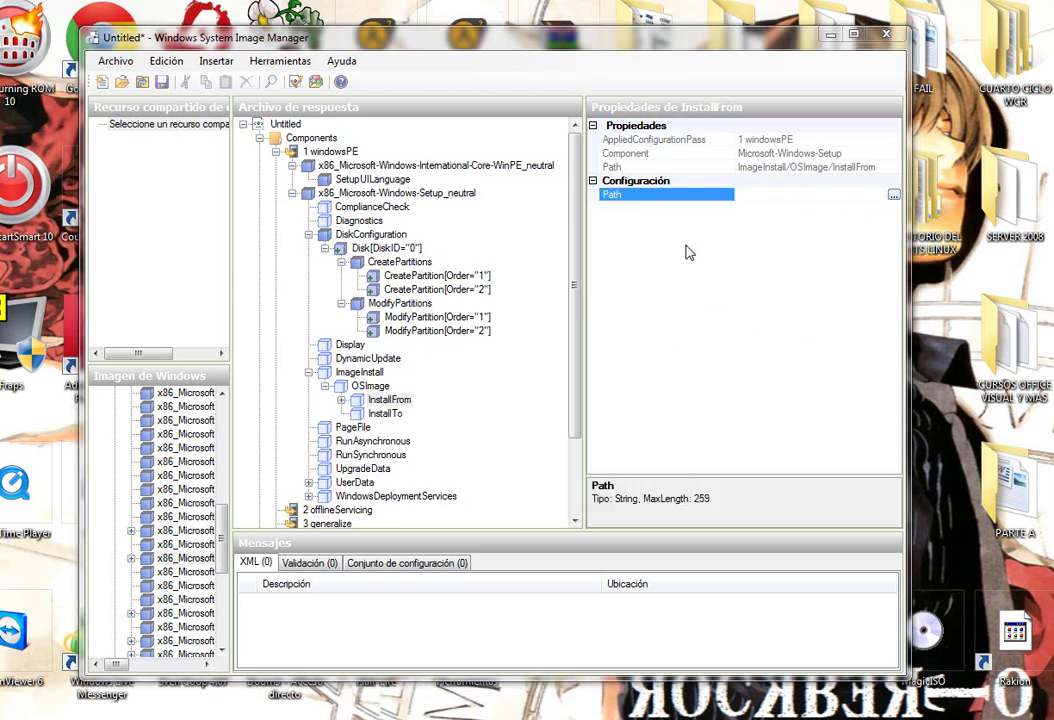
left_click(27, 192)
mouse_move(562, 258)
left_mouse_down()
mouse_move(560, 330)
mouse_move(557, 235)
mouse_move(555, 265)
left_mouse_up()
double_click(482, 312)
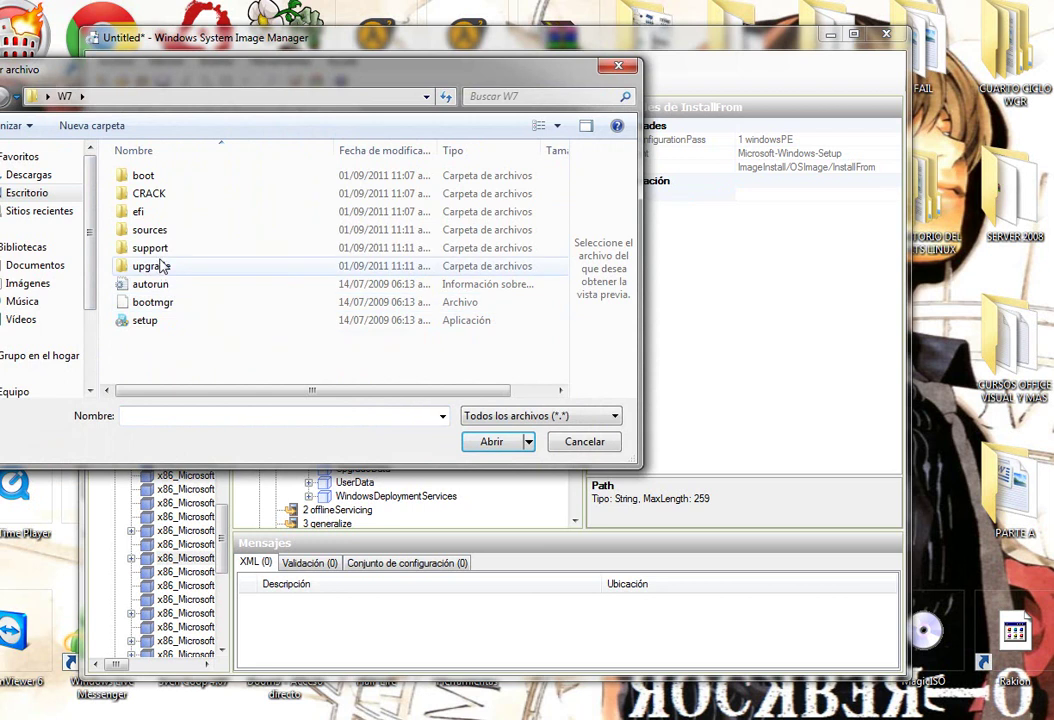
double_click(163, 231)
Choose install.wim as the InstallFrom Path and trim it to just the file name.
left_click_drag(150, 68, 305, 106)
scroll(355, 315, "down", 10)
scroll(374, 348, "down", 10)
scroll(304, 270, "up", 1)
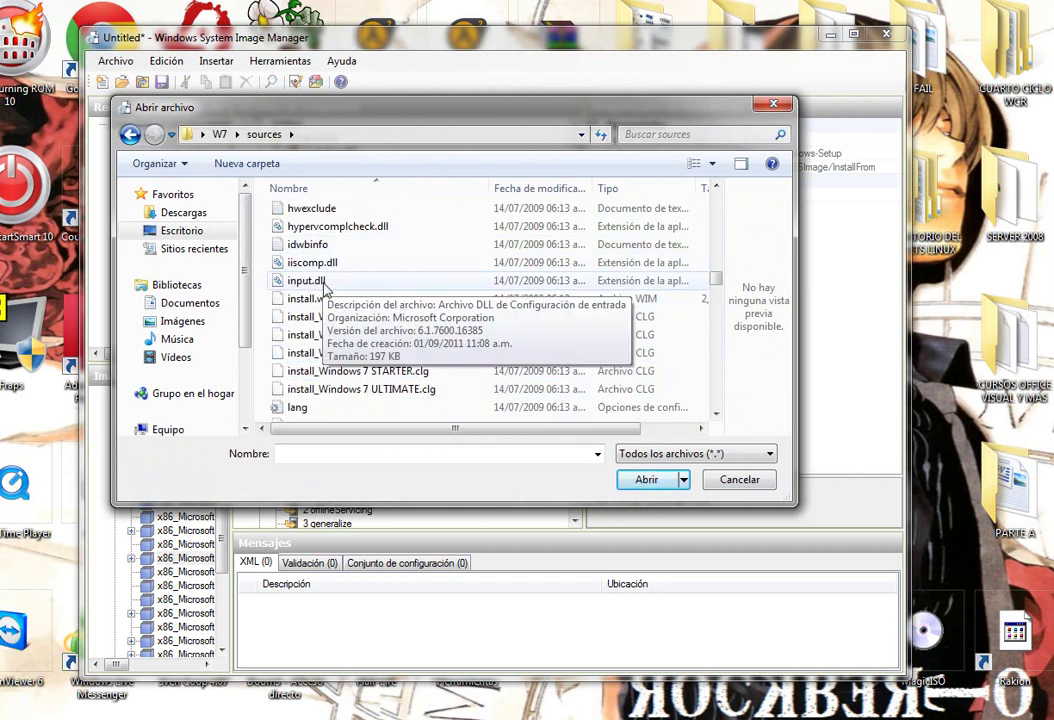
left_click(312, 298)
left_click(645, 480)
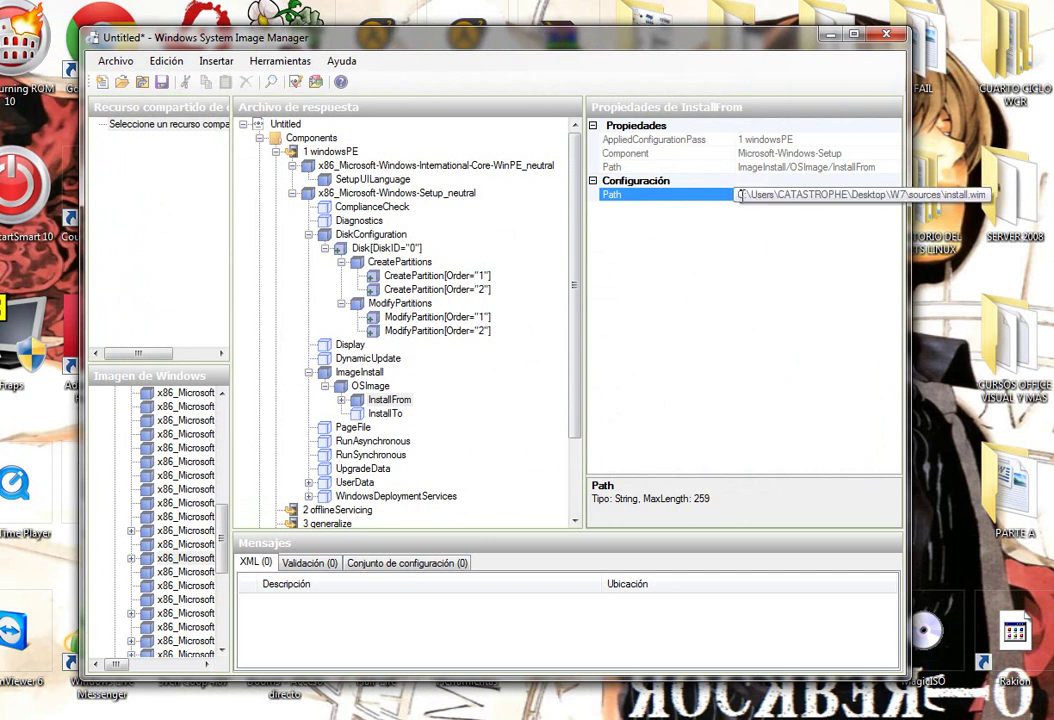
left_click_drag(737, 196, 841, 205)
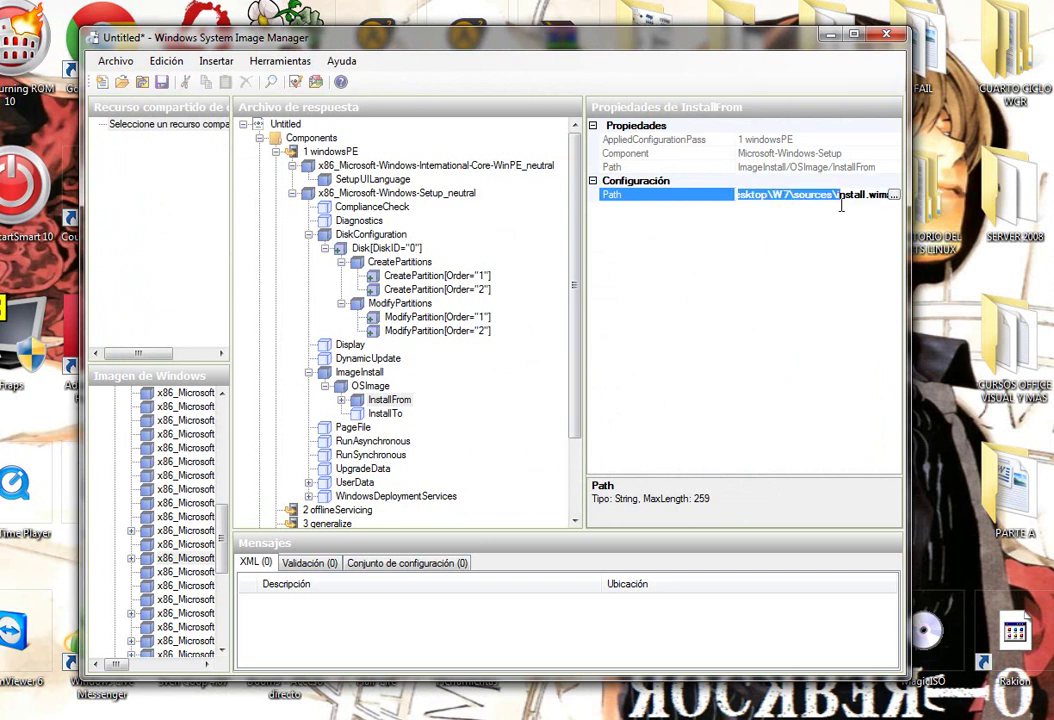
key("BackSpace")
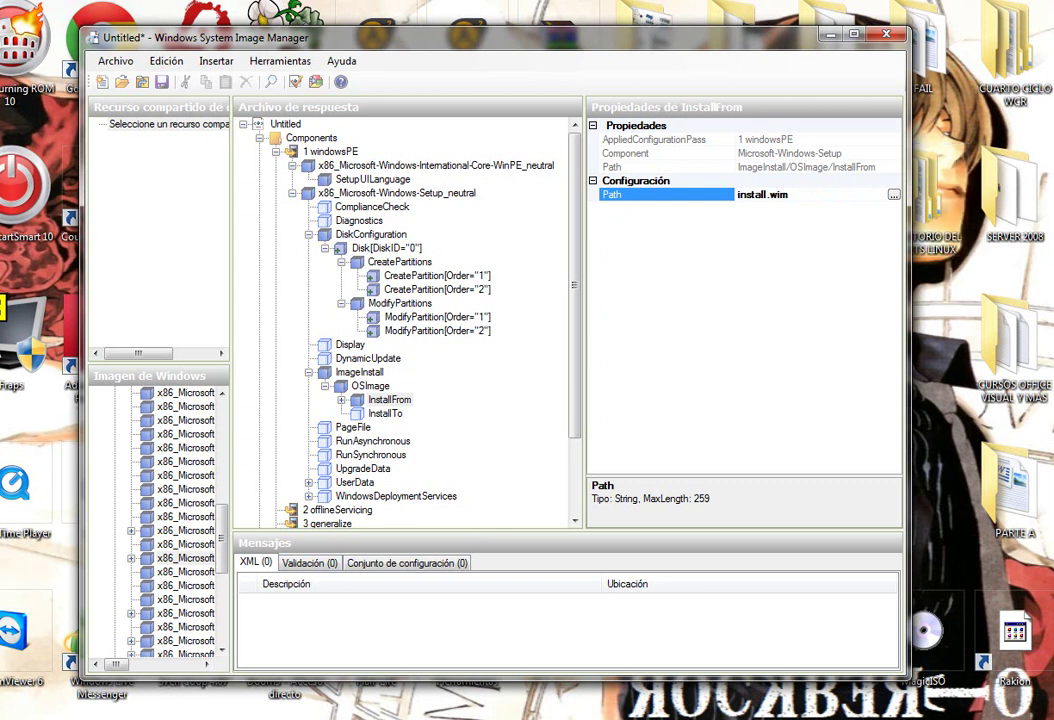
left_click(279, 435)
Set InstallTo to DiskID 0 and PartitionID 2.
left_click(384, 413)
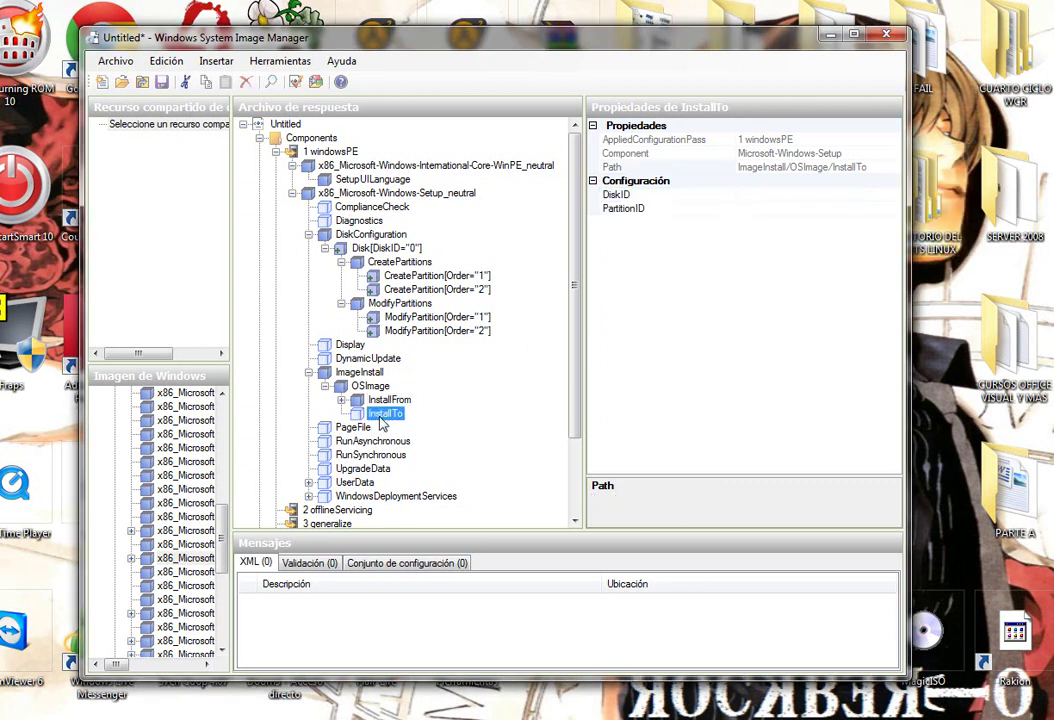
left_click(758, 197)
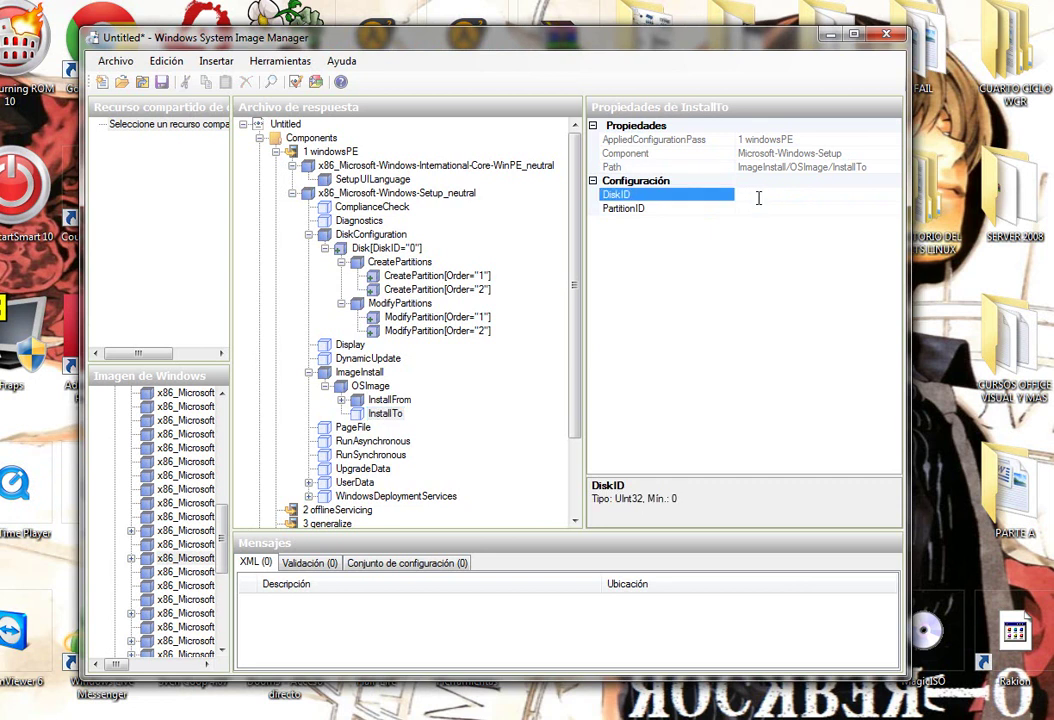
type("0")
left_click(761, 210)
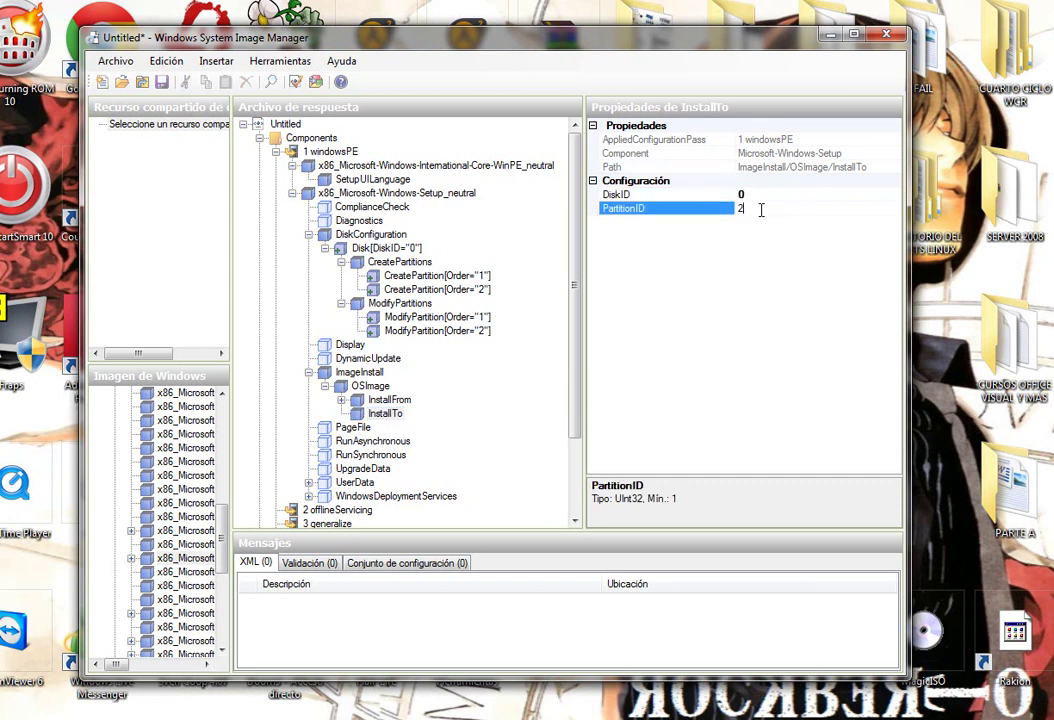
key("Return")
key("Up")
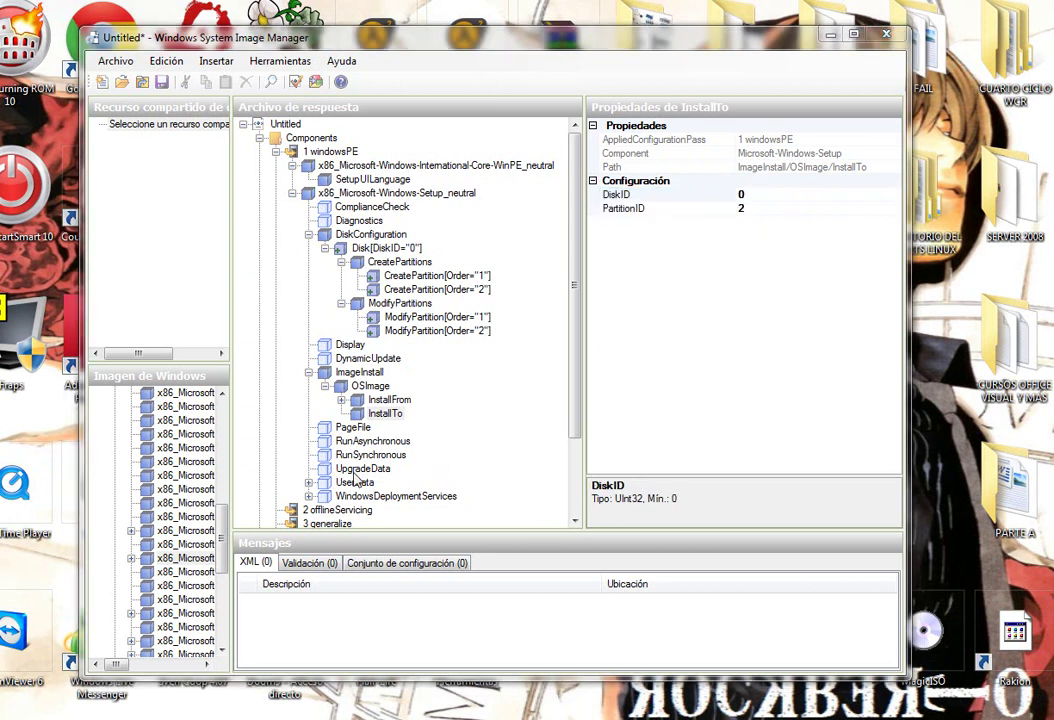
left_click(355, 484)
In UserData, set AcceptEula to true and both FullName and Organization to prueba.
left_click(772, 194)
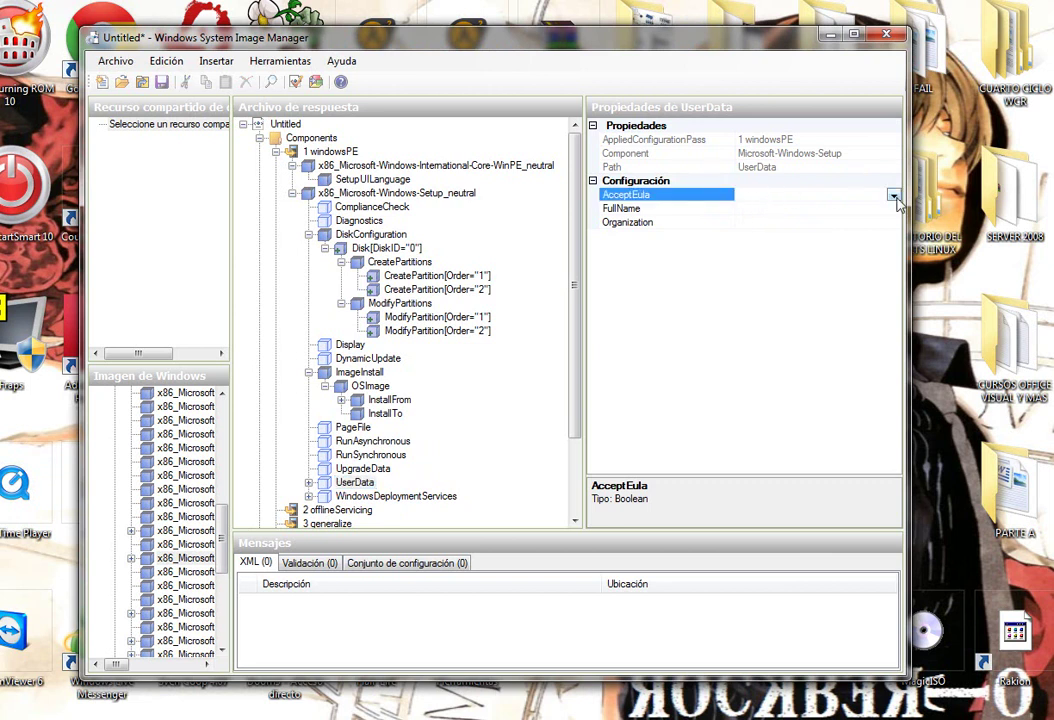
left_click(893, 195)
left_click(800, 214)
left_click(796, 209)
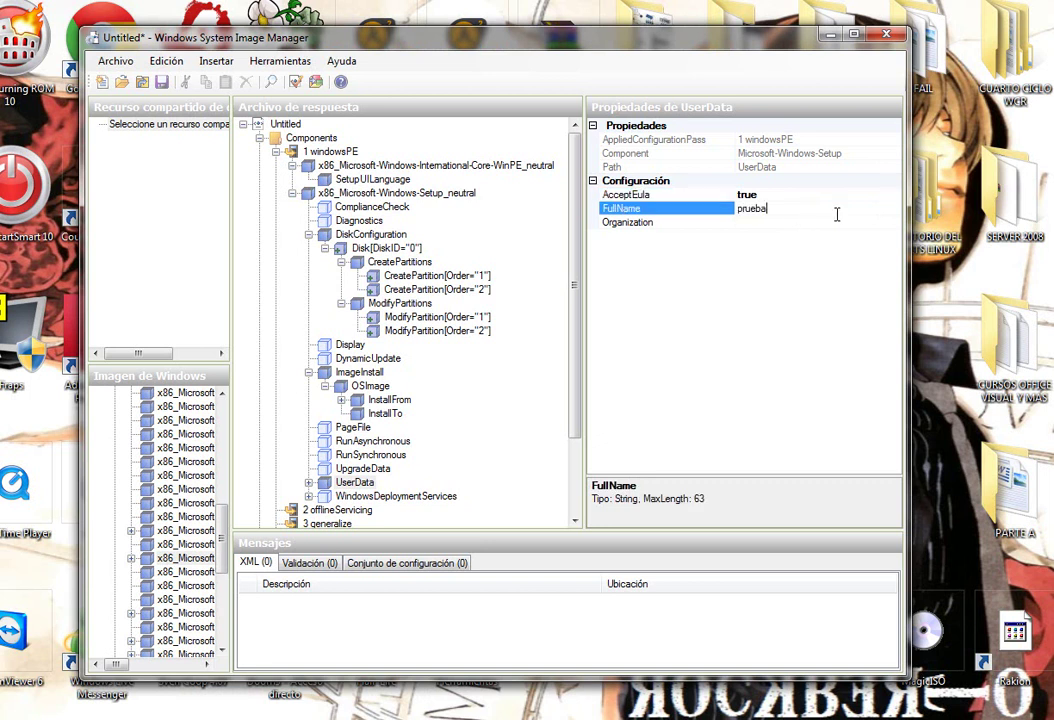
left_click(805, 224)
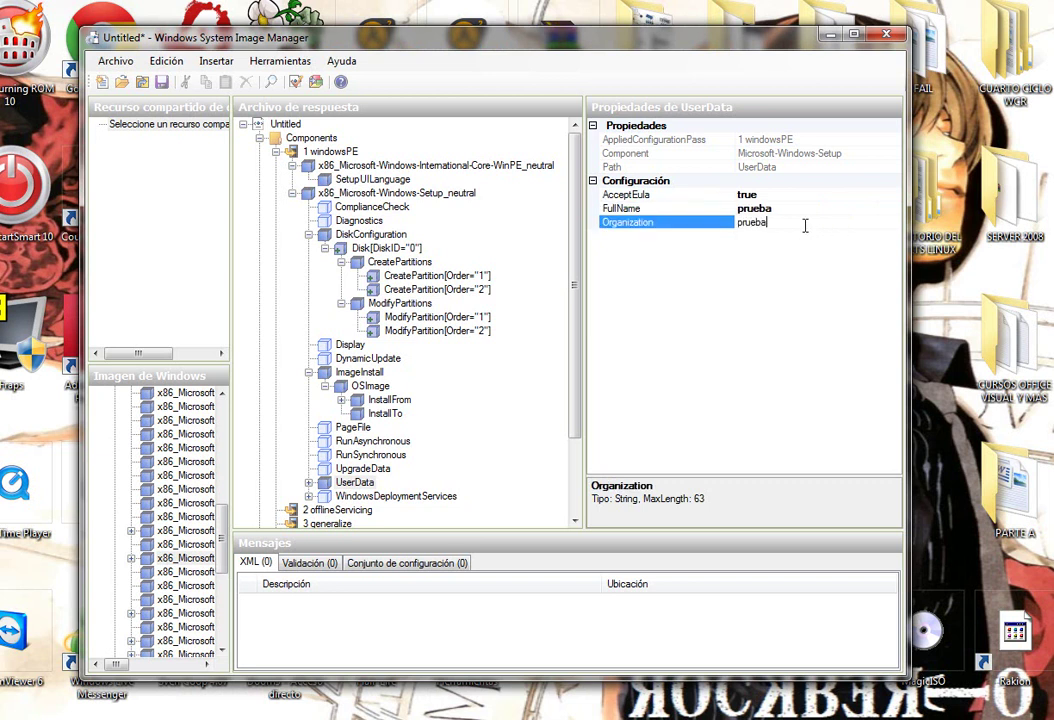
left_click(812, 209)
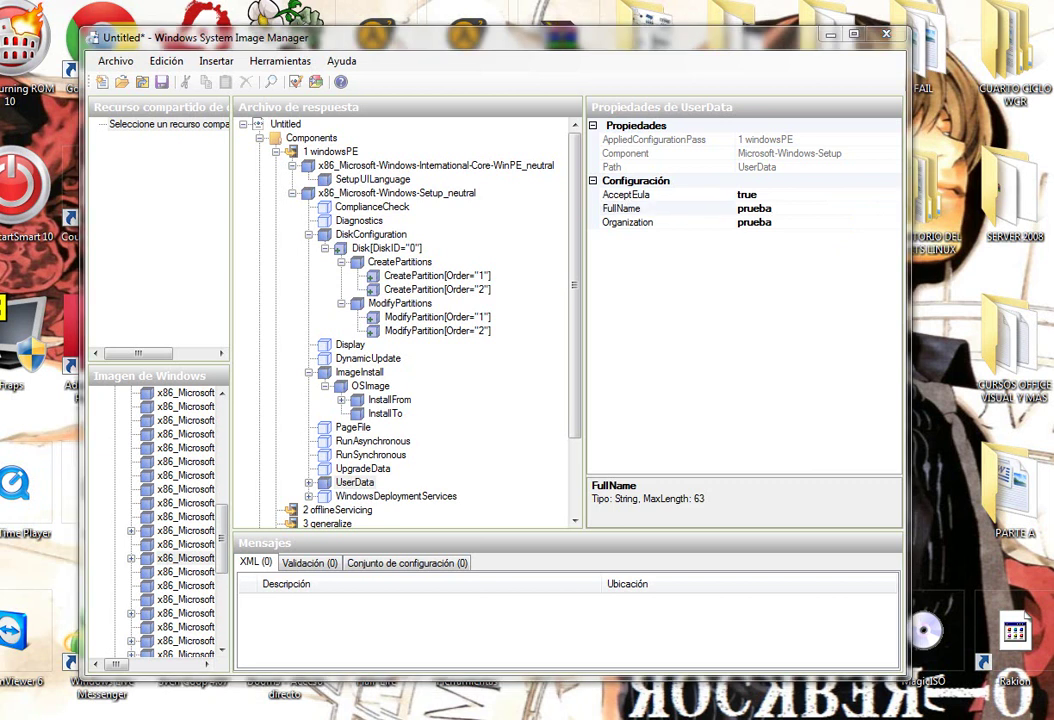
Under ProductKey, dismiss the invalid-key error and set WillShowUI to OnError.
double_click(355, 482)
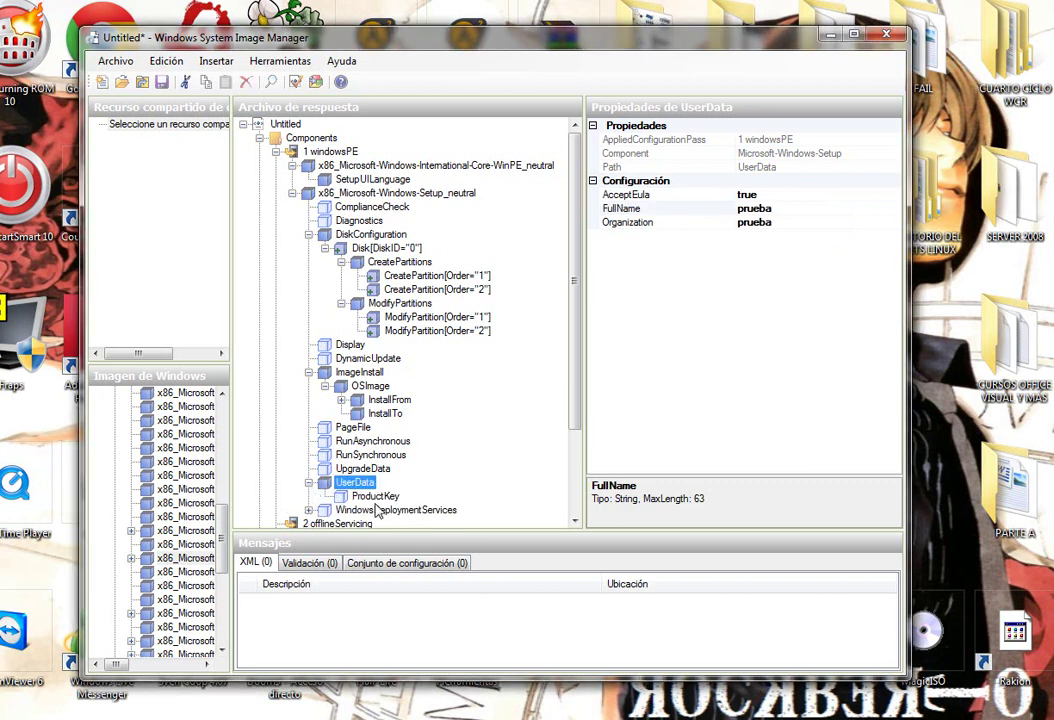
left_click(372, 496)
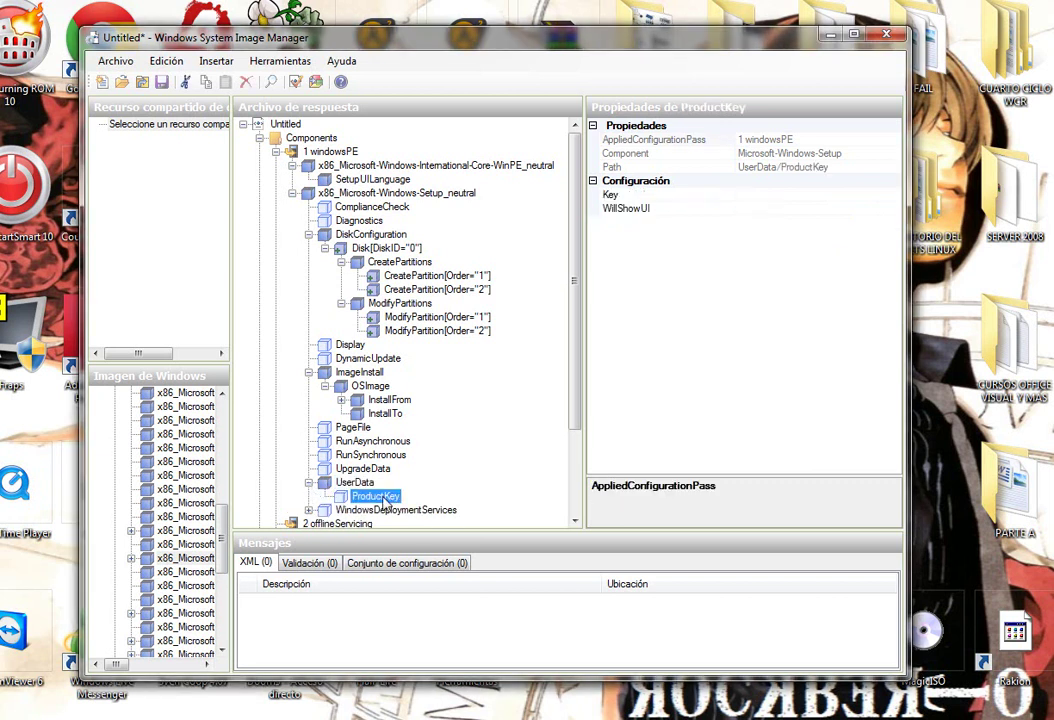
left_click(757, 194)
key("ctrl+v")
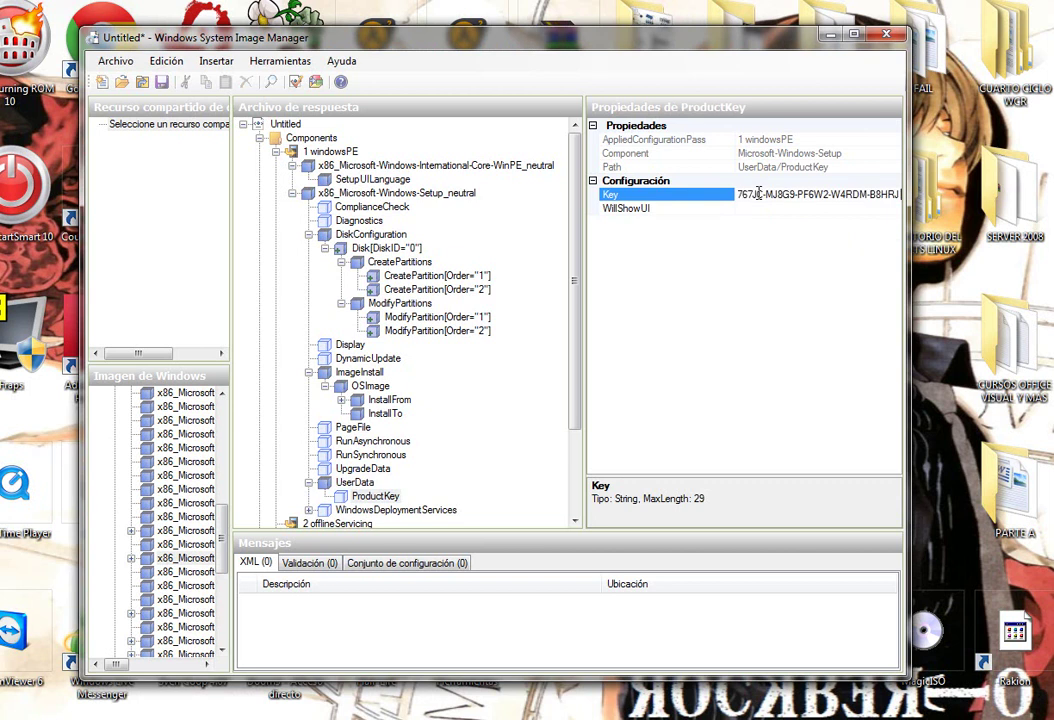
key("Return")
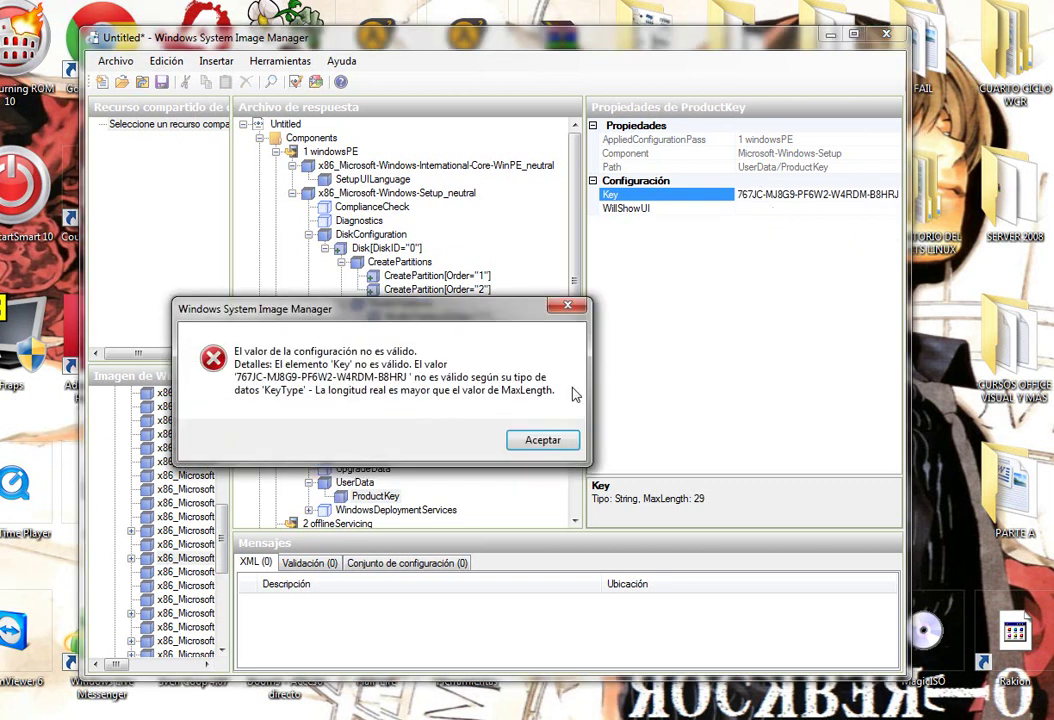
left_click(548, 444)
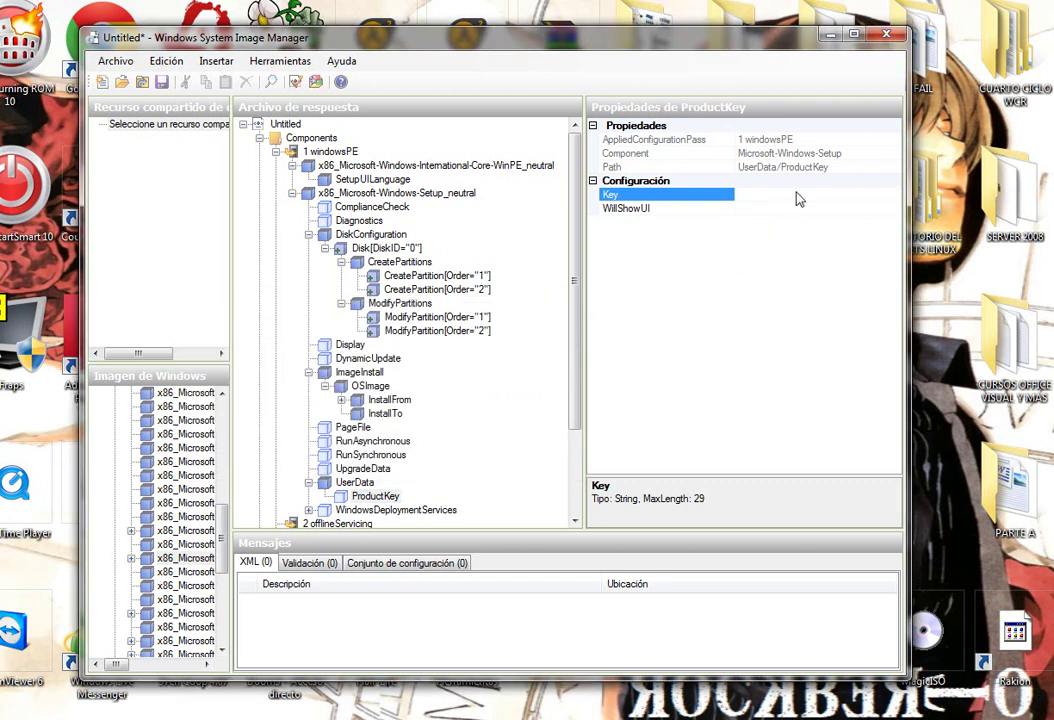
left_click(776, 207)
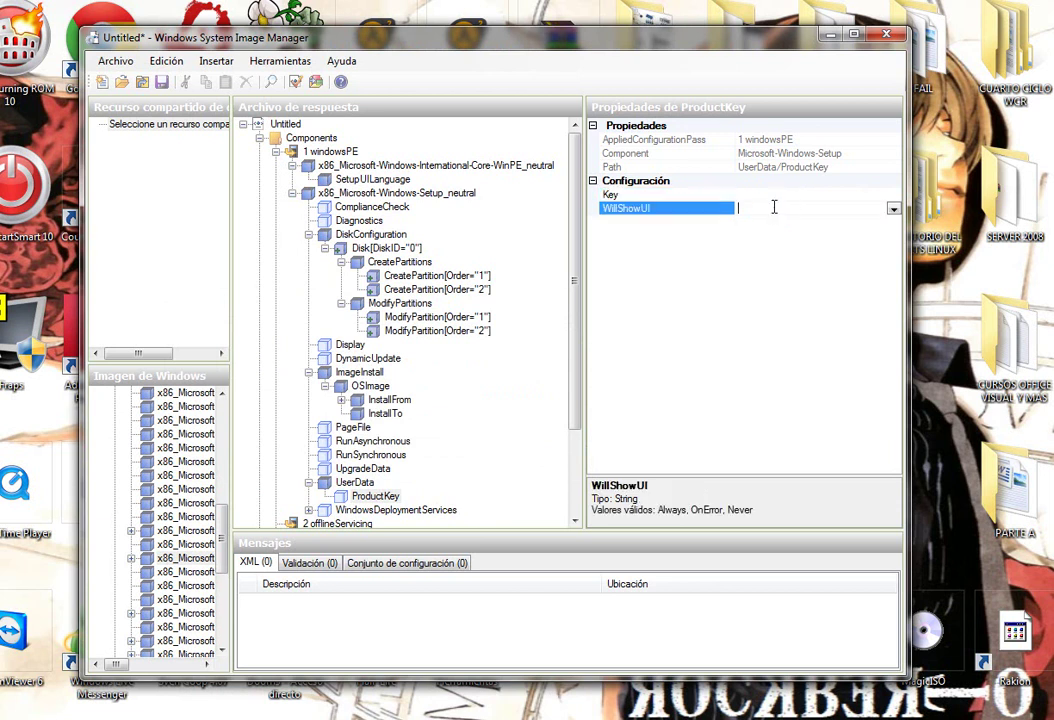
left_click(893, 210)
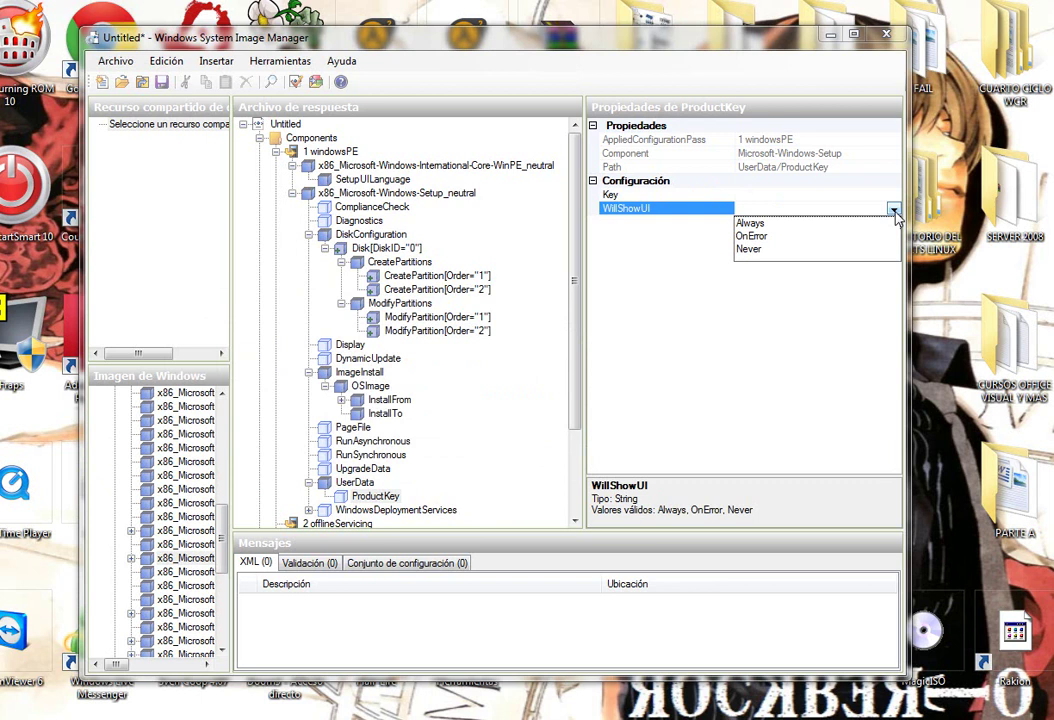
left_click(800, 237)
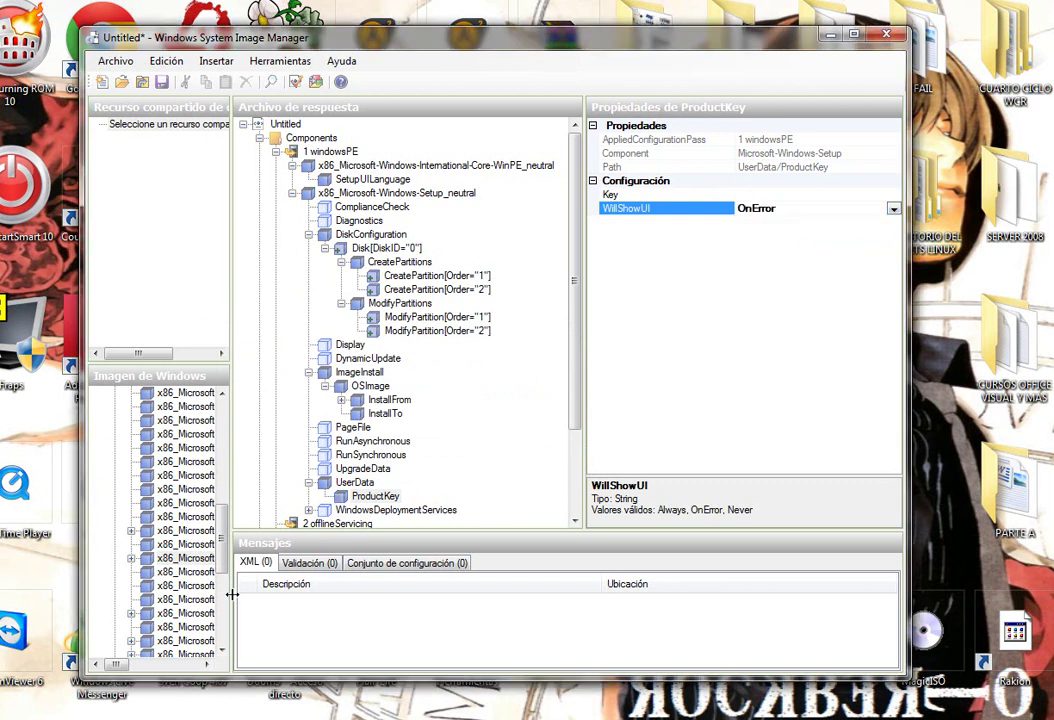
scroll(573, 385, "down", 1)
scroll(573, 385, "down", 2)
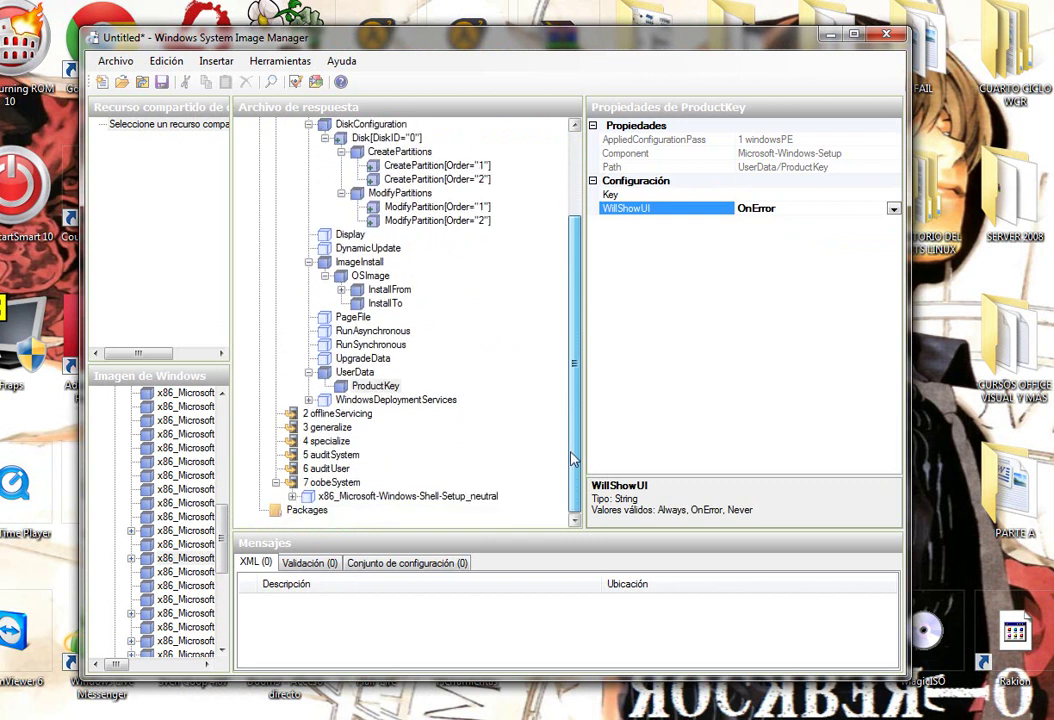
Set the Shell-Setup TimeZone value to Peru Standard Time.
left_click(358, 497)
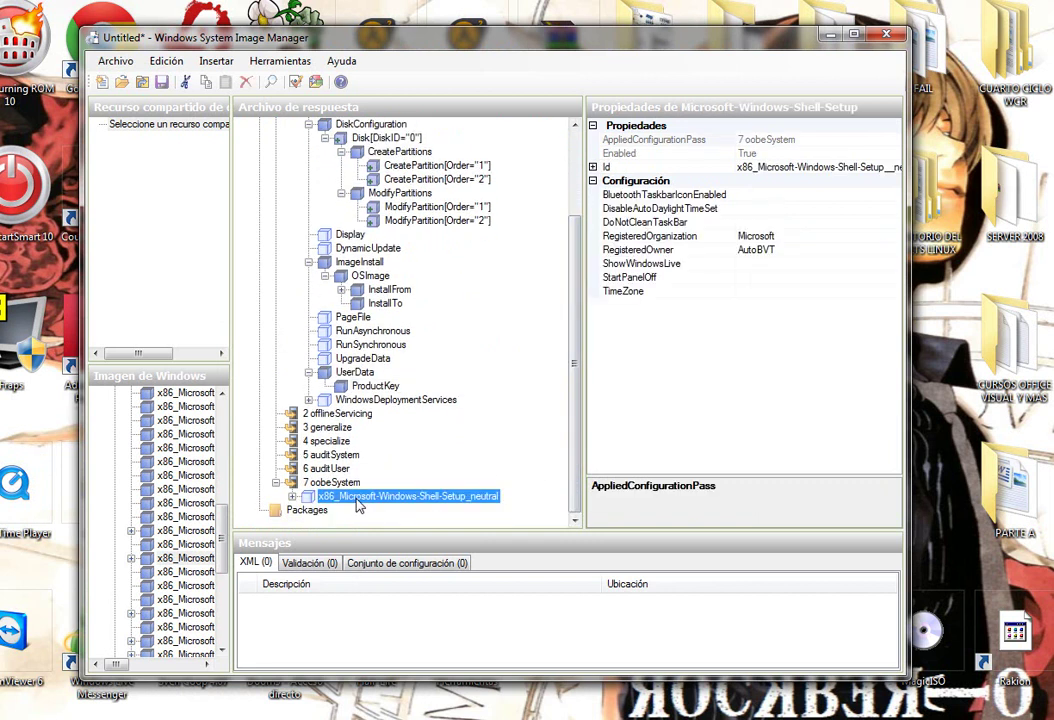
left_click(749, 291)
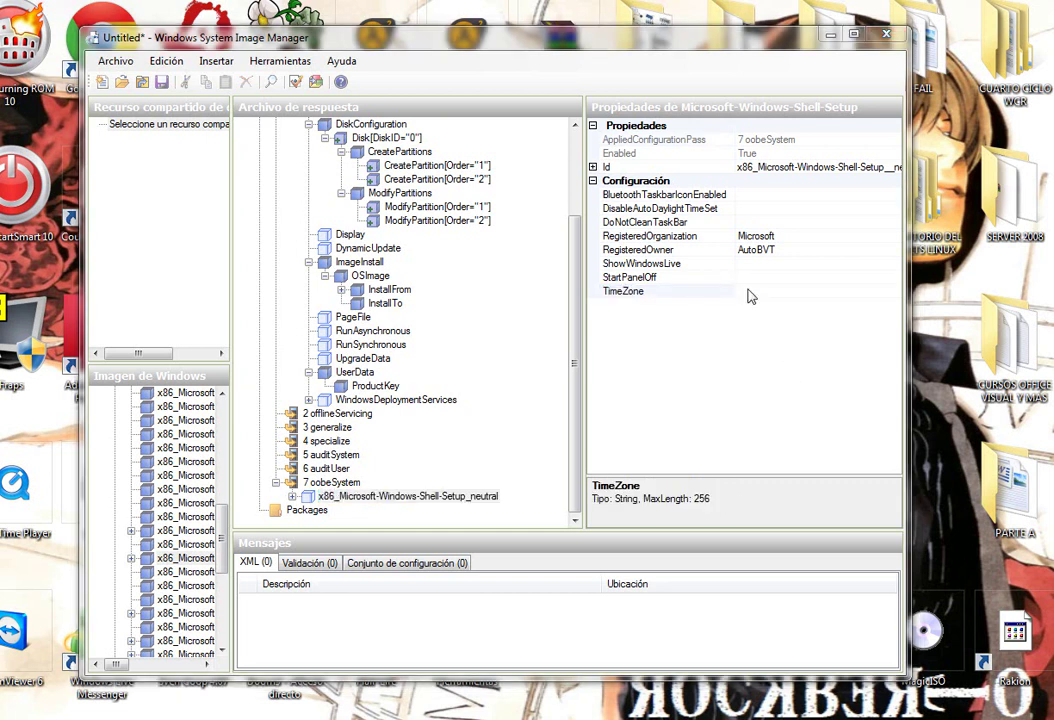
left_click(750, 292)
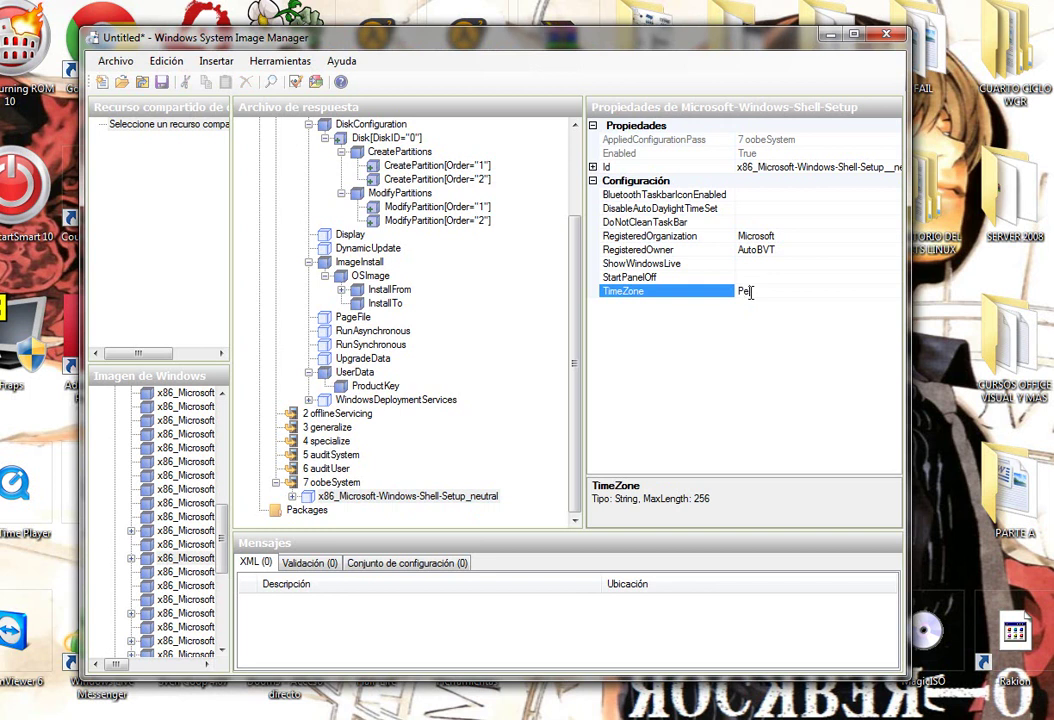
type("Peru StANDARD")
key("BackSpace")
key("BackSpace")
type("a")
type("tandard")
type(" Tio")
left_click(768, 264)
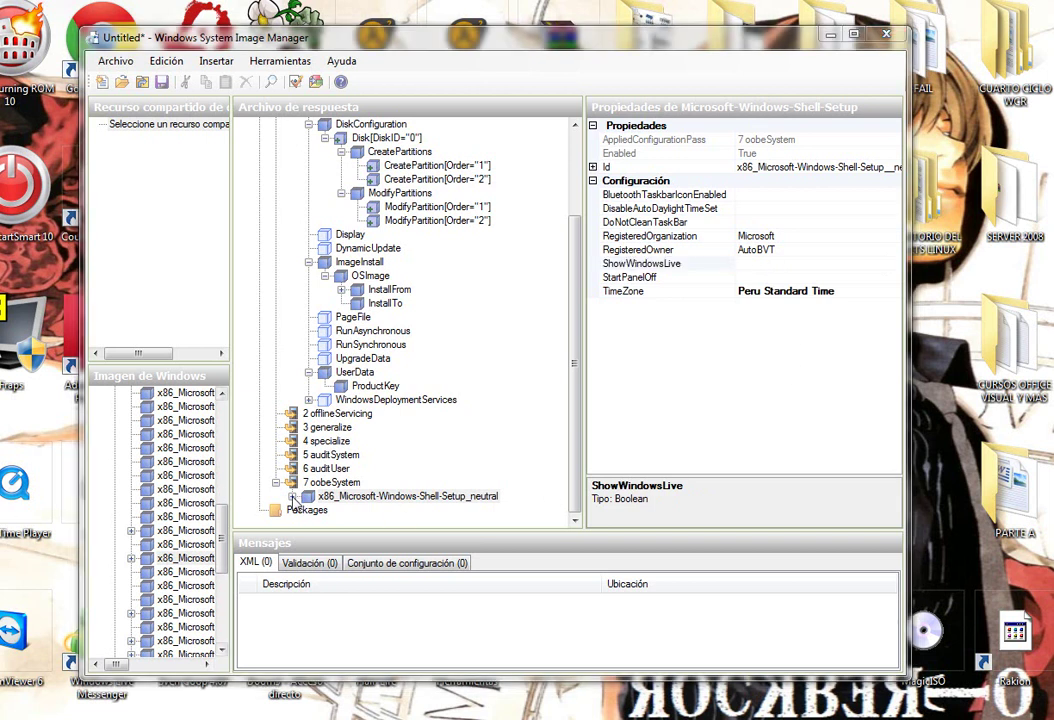
In OOBE, set HideEULAPage to true, NetworkLocation to Work and ProtectYourPC to 1.
double_click(400, 496)
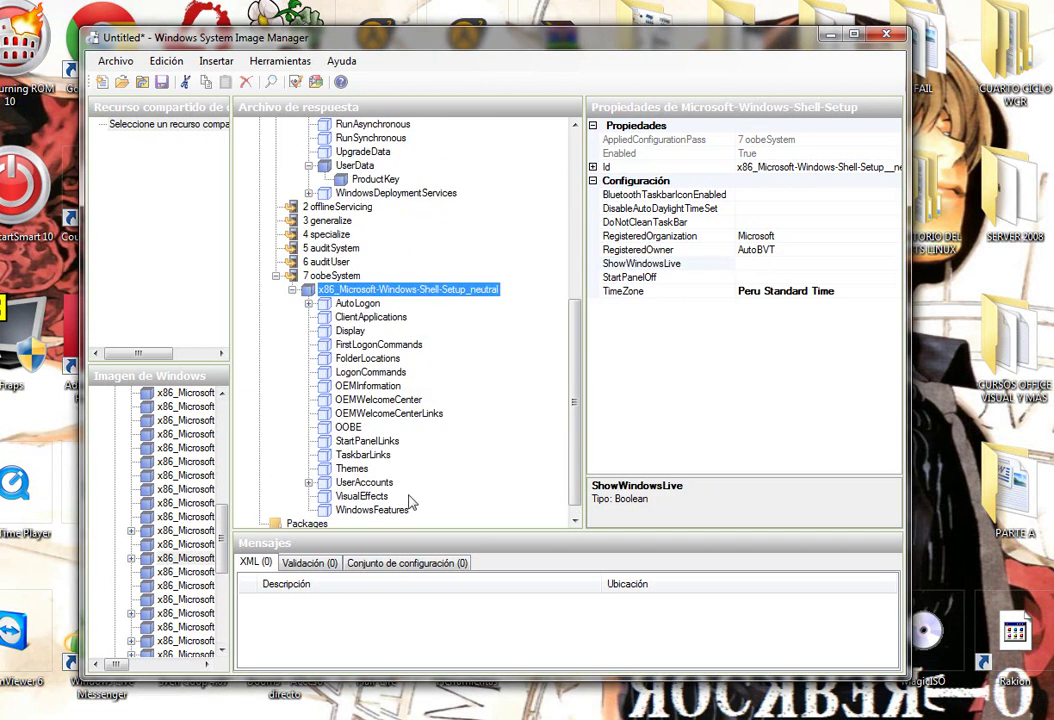
left_click(348, 427)
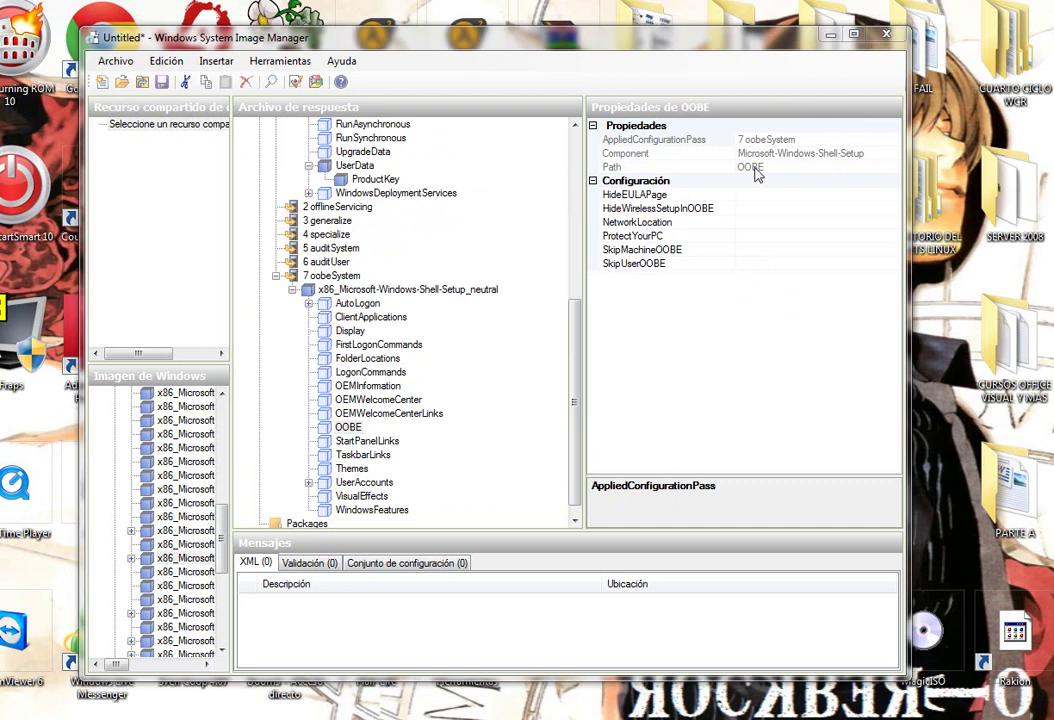
left_click(752, 195)
left_click(893, 195)
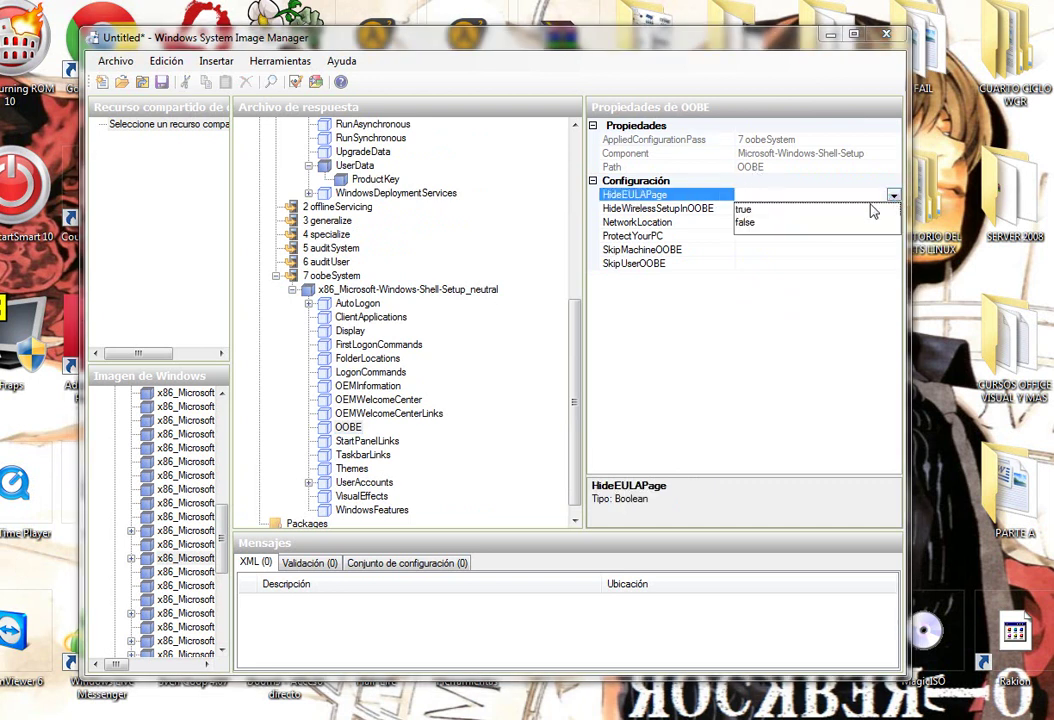
left_click(786, 210)
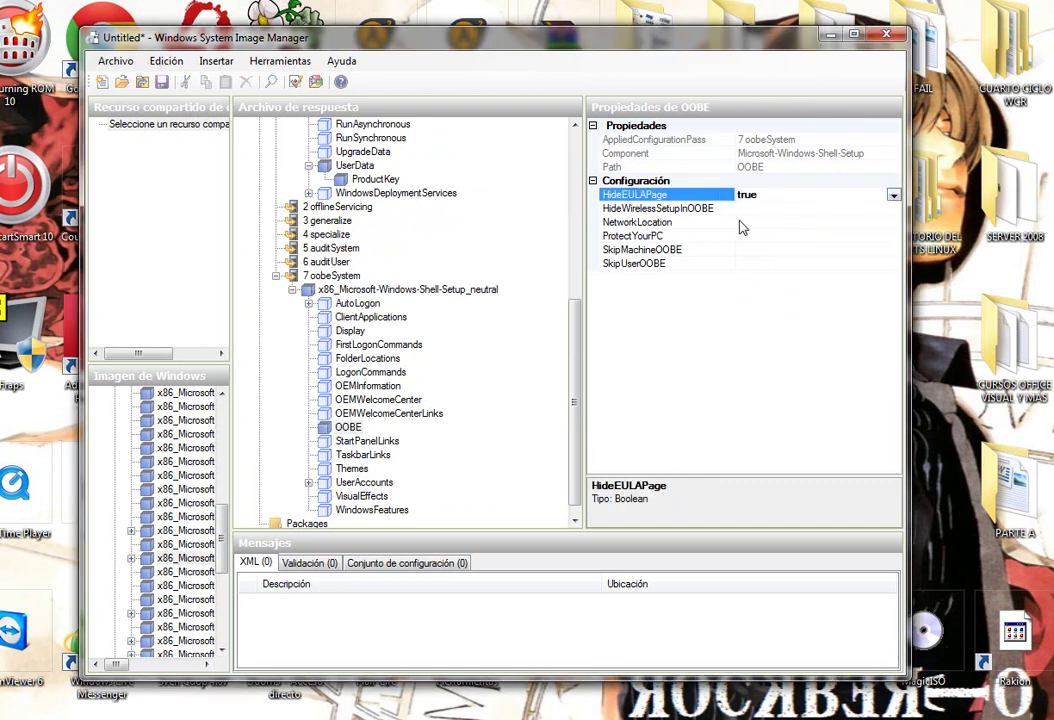
left_click(738, 222)
left_click(890, 224)
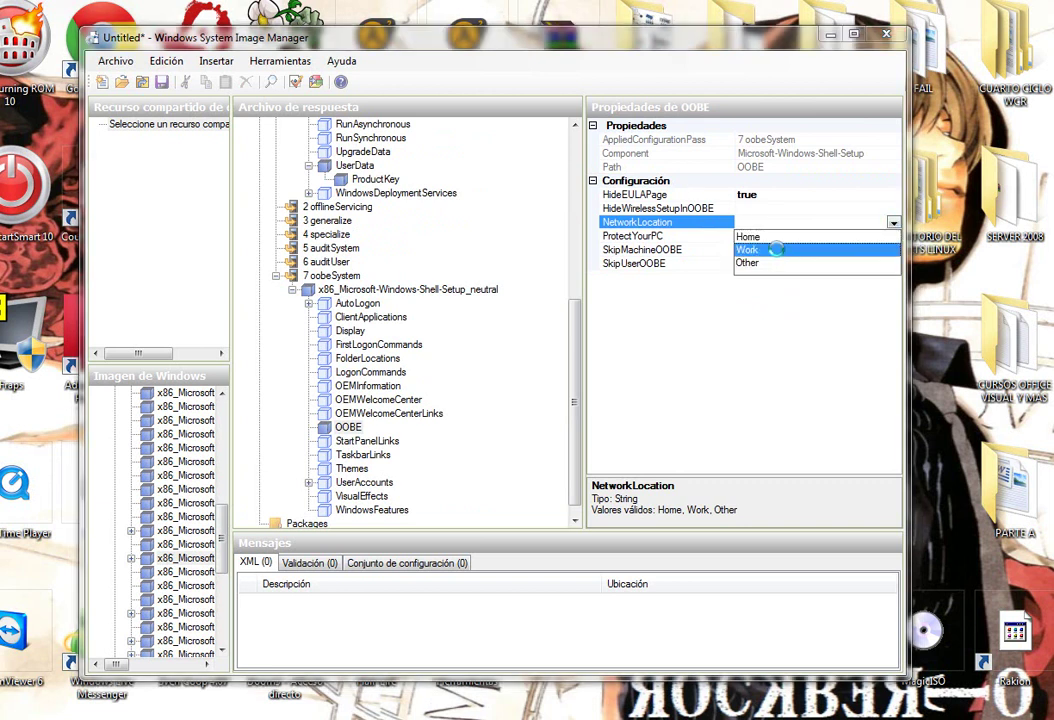
left_click(782, 250)
left_click(684, 238)
left_click(793, 237)
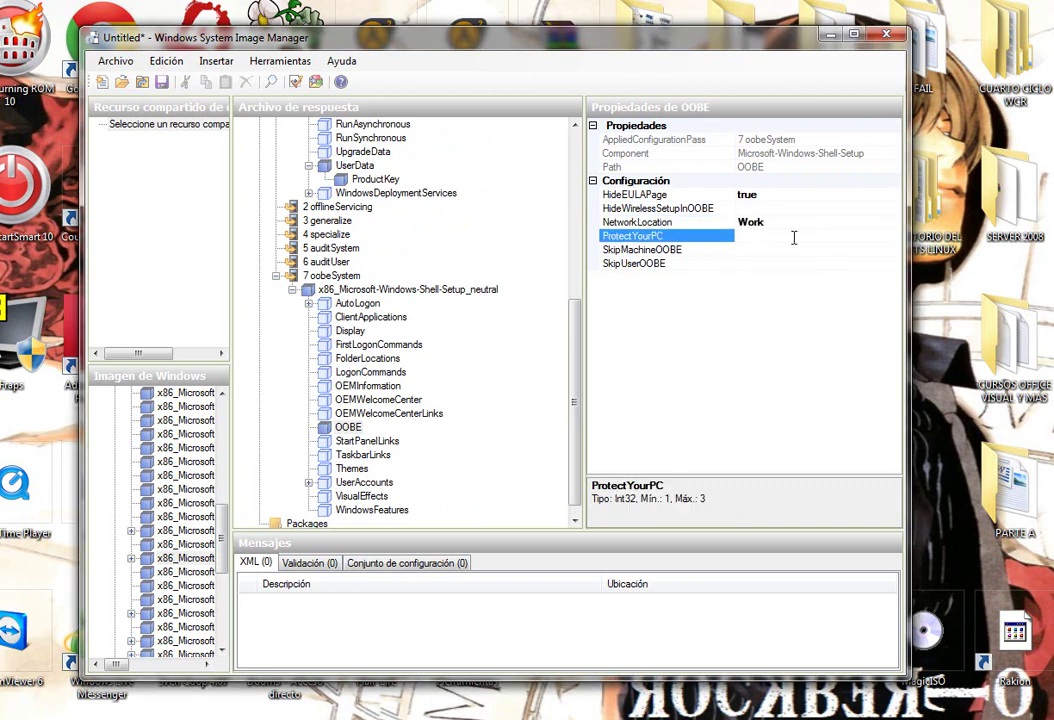
key("Up")
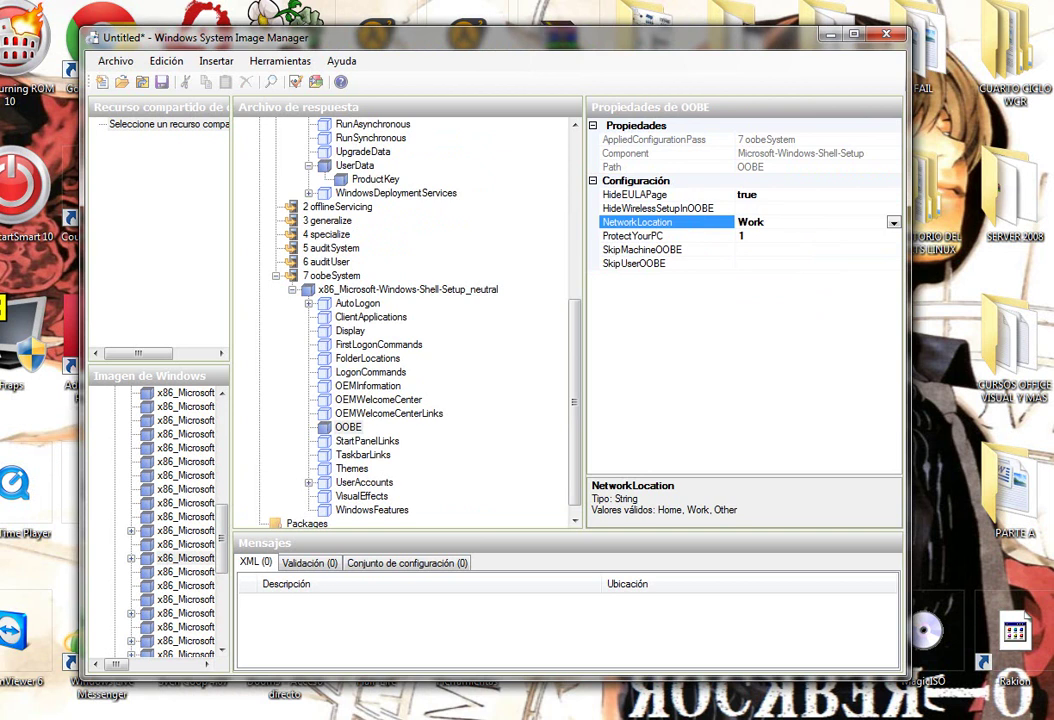
left_click(340, 484)
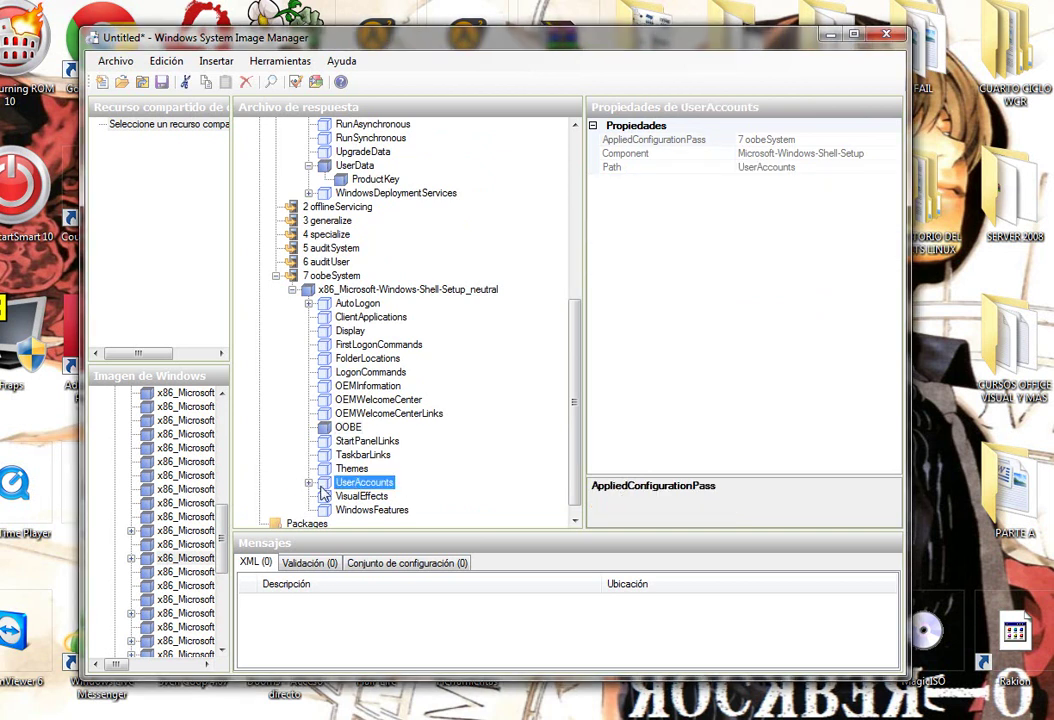
Expand UserAccounts, leave the AdministratorPassword value empty, and select LocalAccounts.
left_click(309, 483)
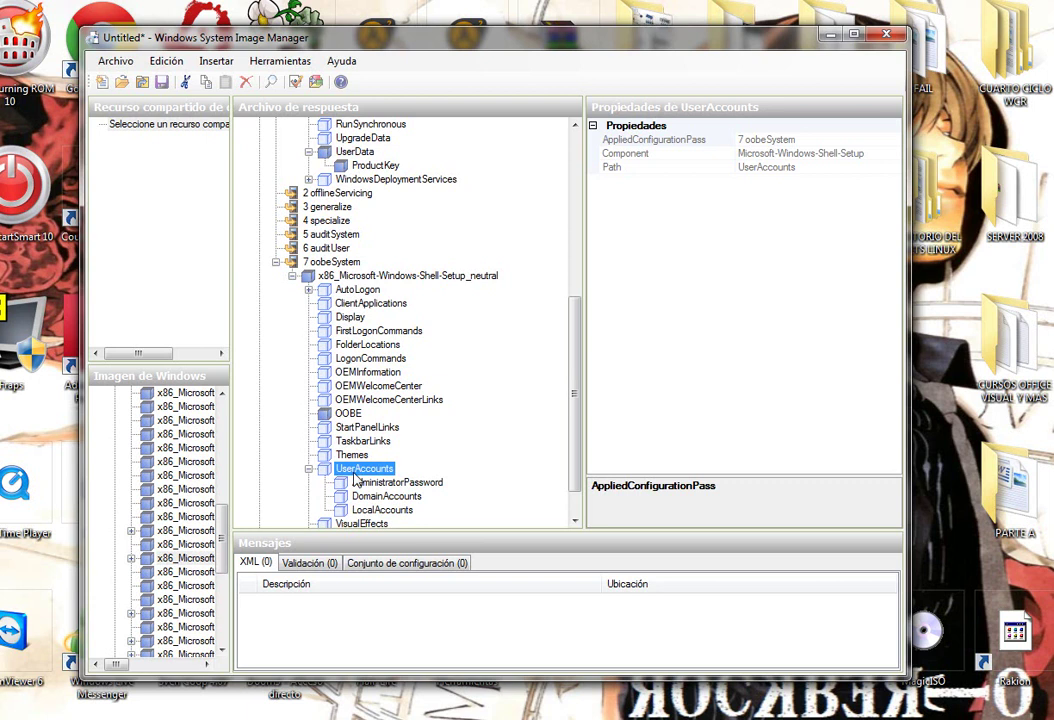
left_click(400, 483)
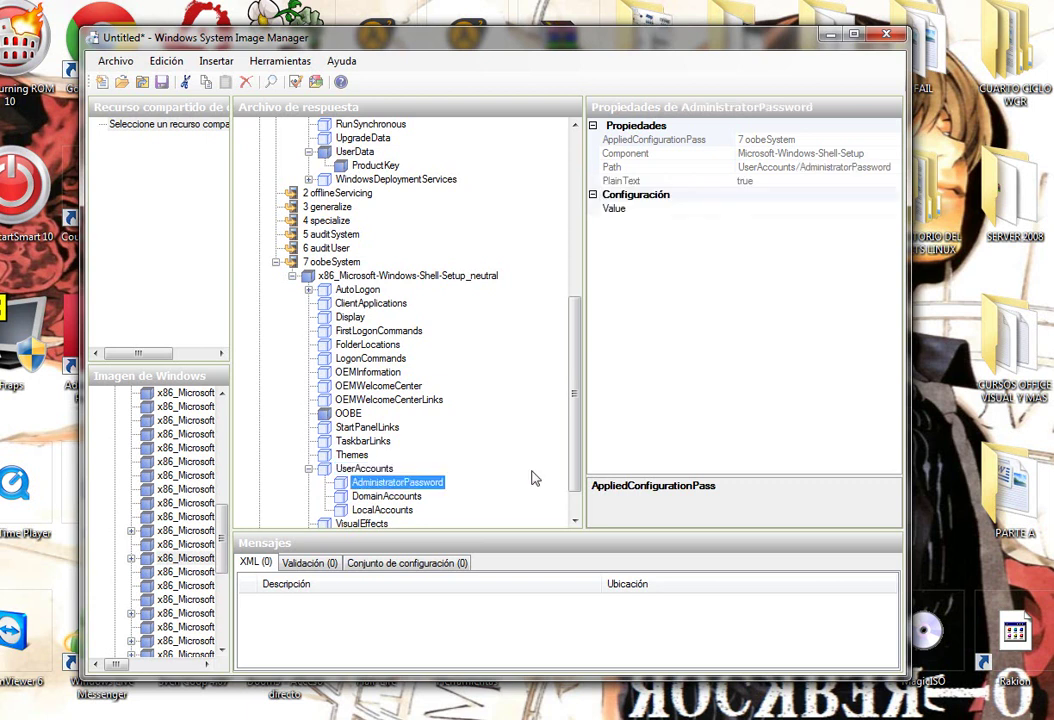
left_click(759, 210)
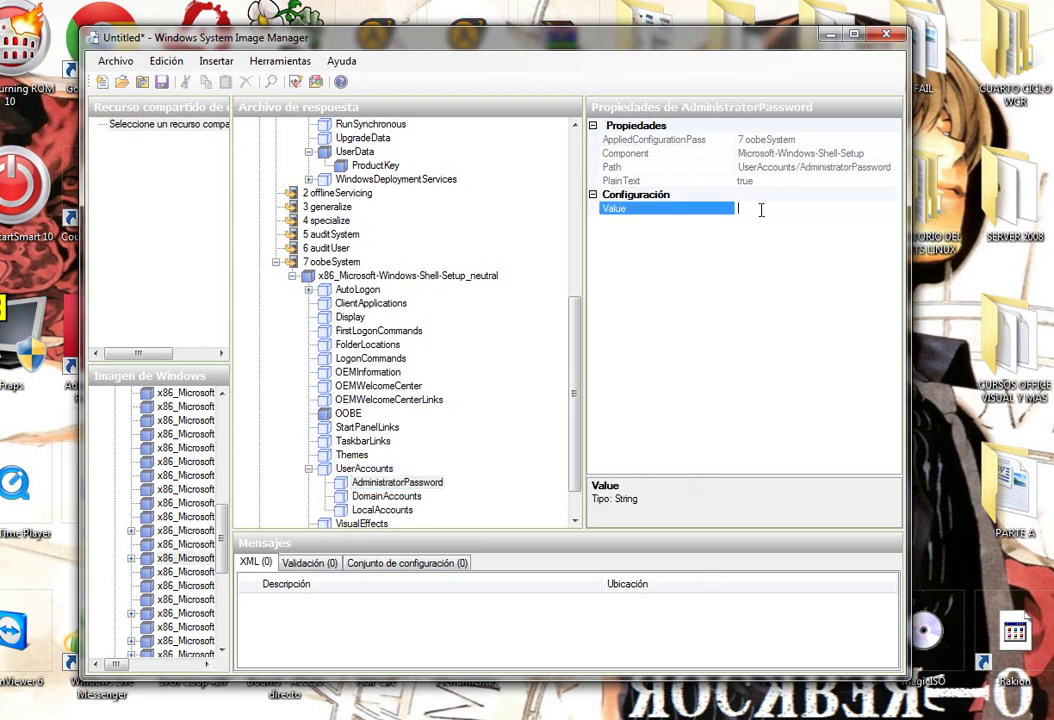
type("si deseas en este kaso no")
key("Return")
key("BackSpace")
left_click(384, 511)
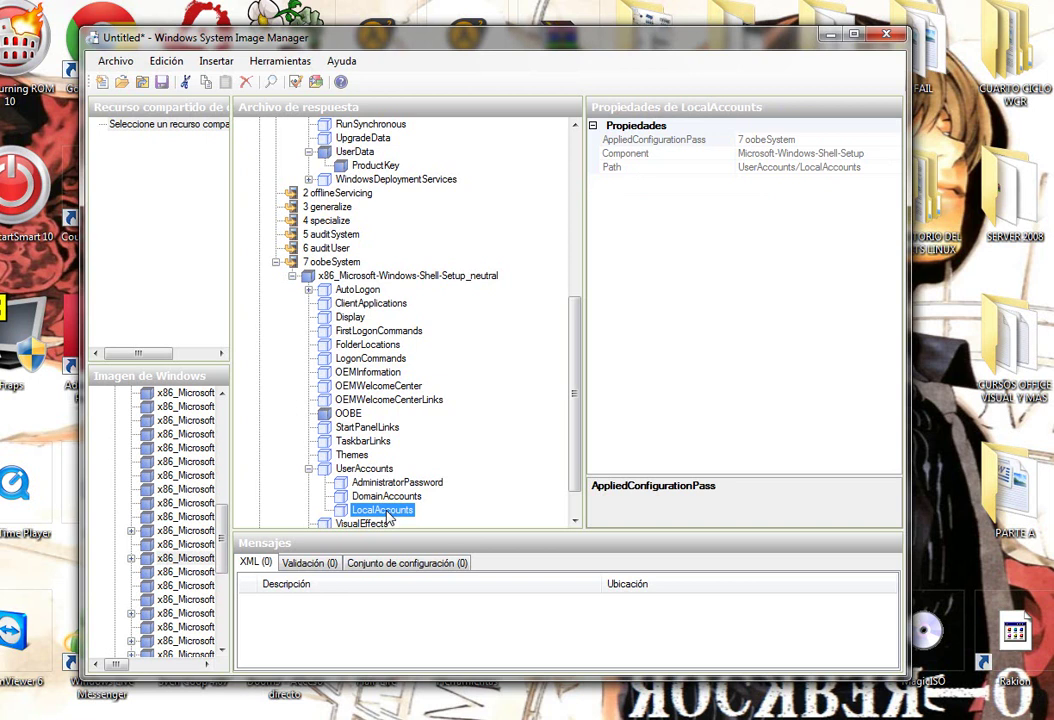
Insert a new LocalAccount named demo in the Users group, described 'usuario demo'.
right_click(387, 515)
left_click(465, 607)
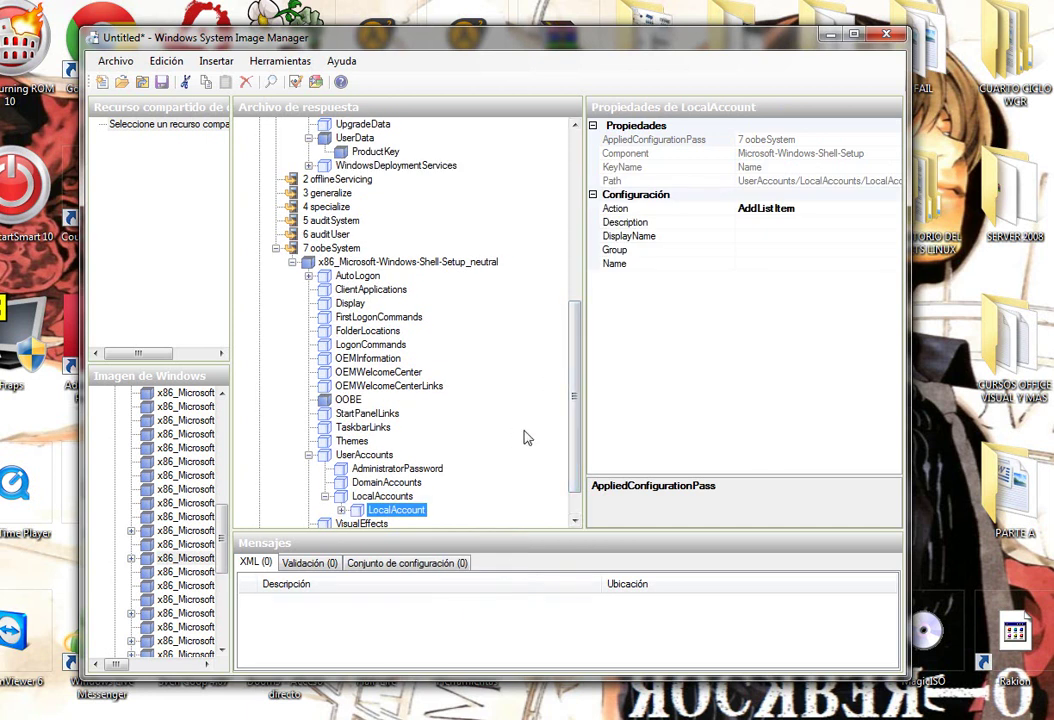
left_click(705, 222)
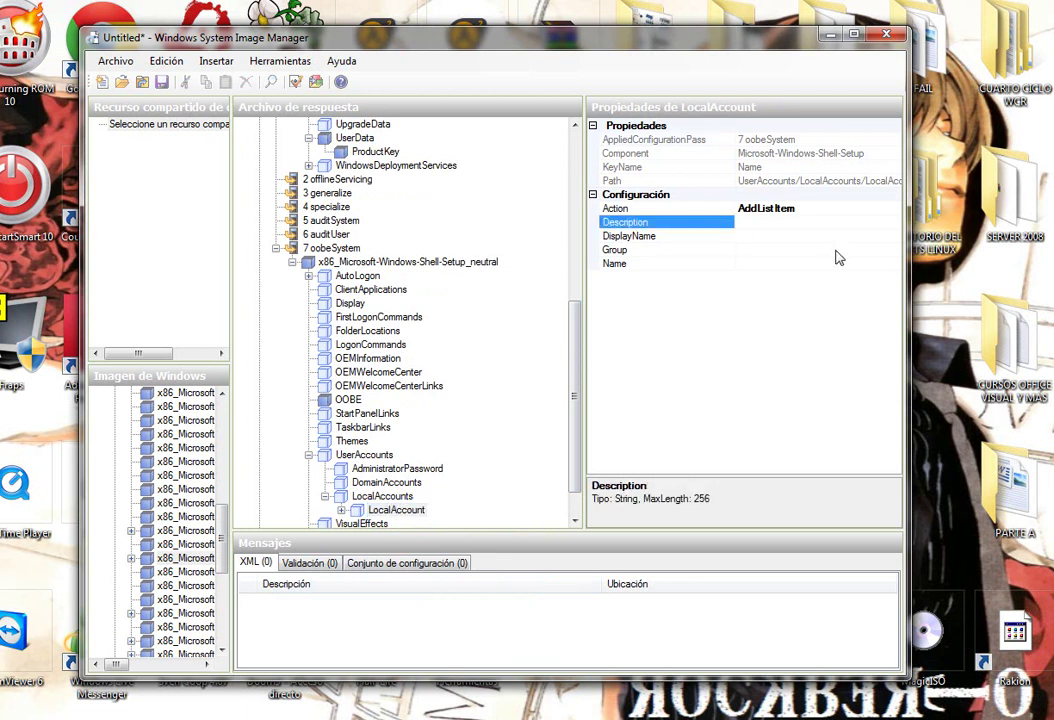
type("usuario demo")
left_click(774, 236)
type("dem")
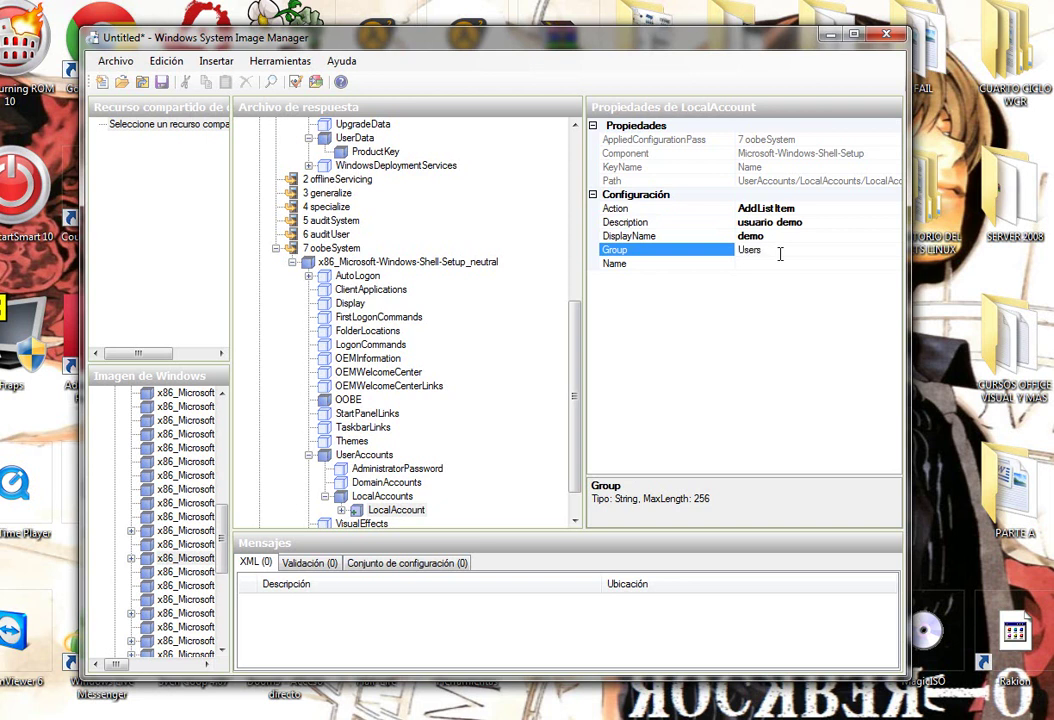
left_click(775, 264)
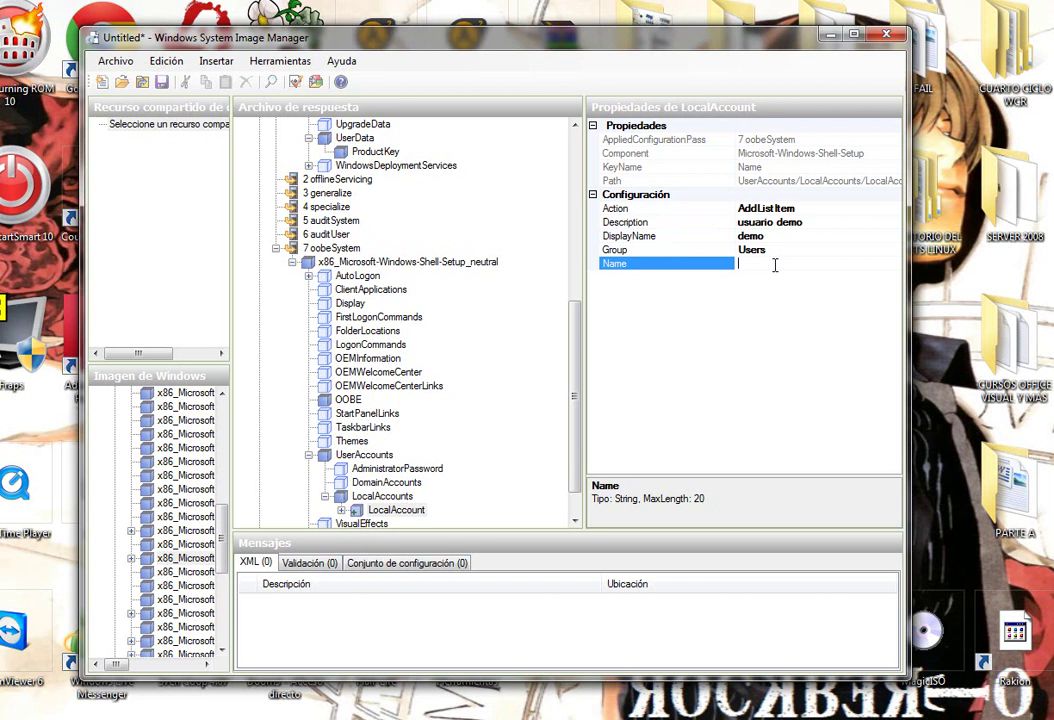
key("Return")
left_click(787, 251)
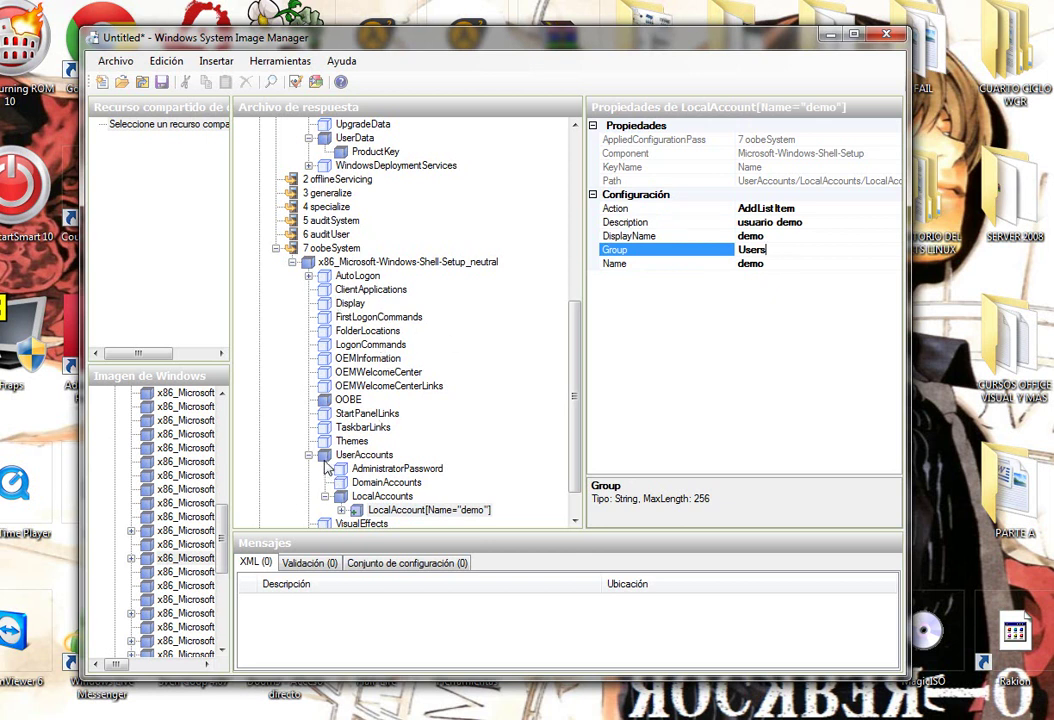
key("Return")
Enter the demo account's password value.
left_click(343, 512)
left_click(404, 510)
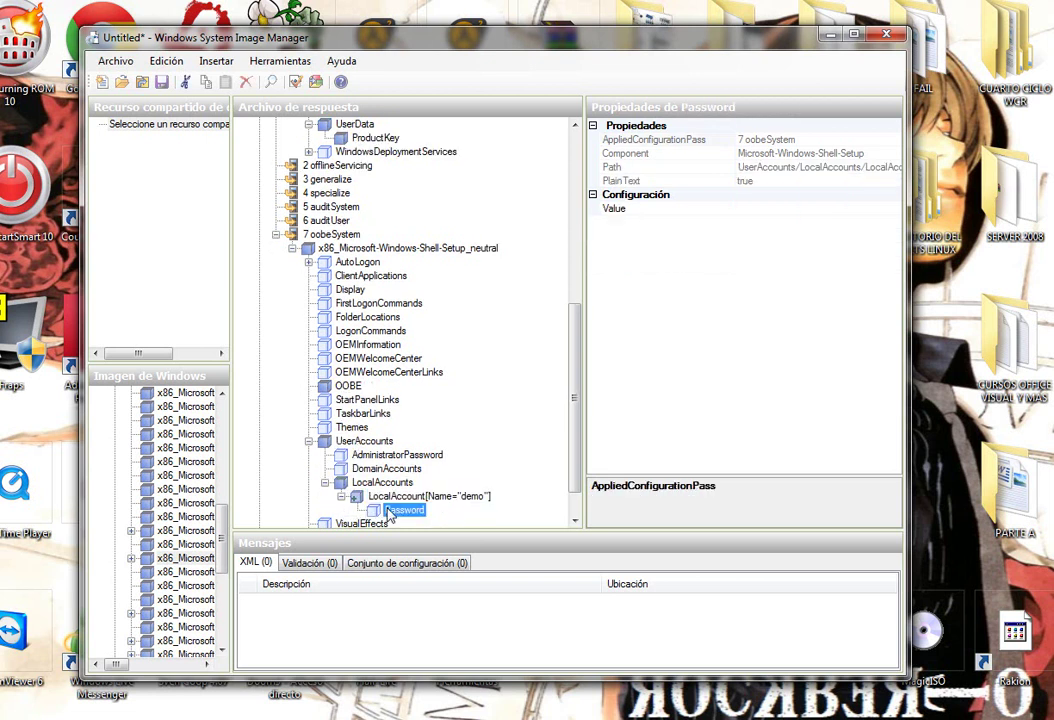
left_click(770, 208)
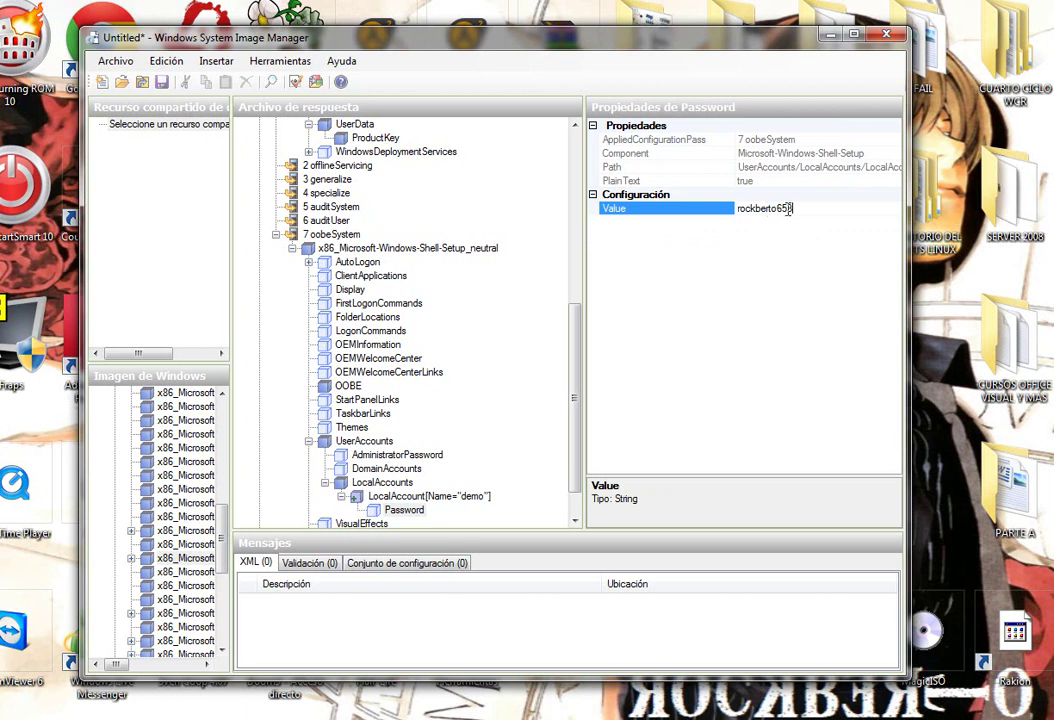
key("Return")
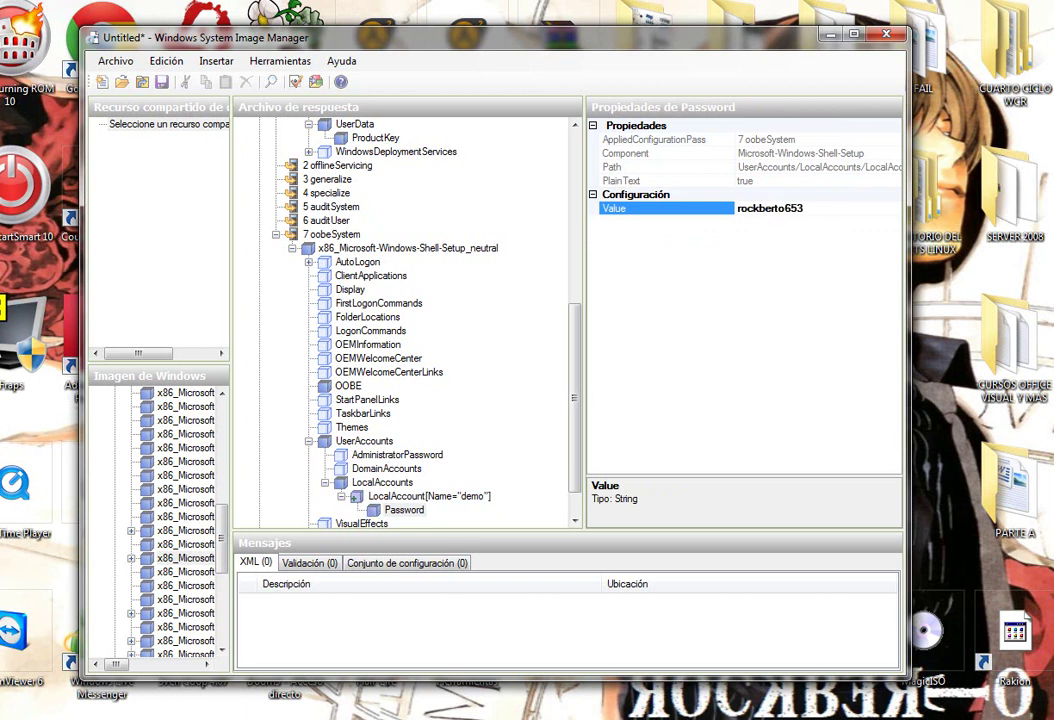
Enable AutoLogon with LogonCount 5 and Username Administrador.
left_click(355, 262)
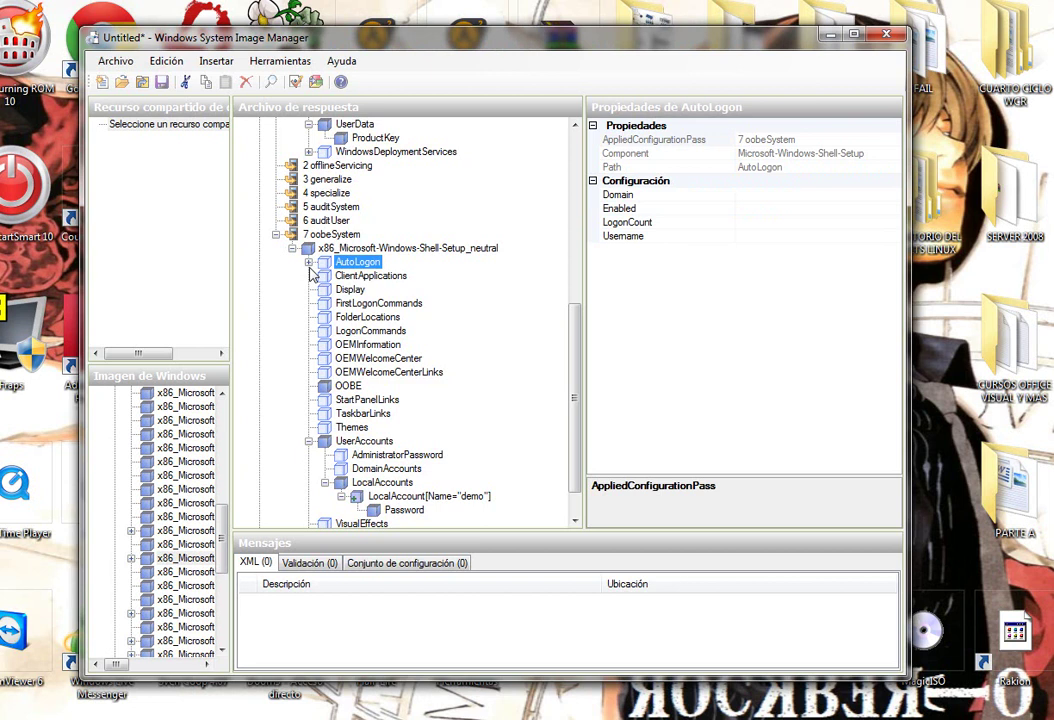
left_click(810, 209)
left_click(895, 212)
left_click(765, 222)
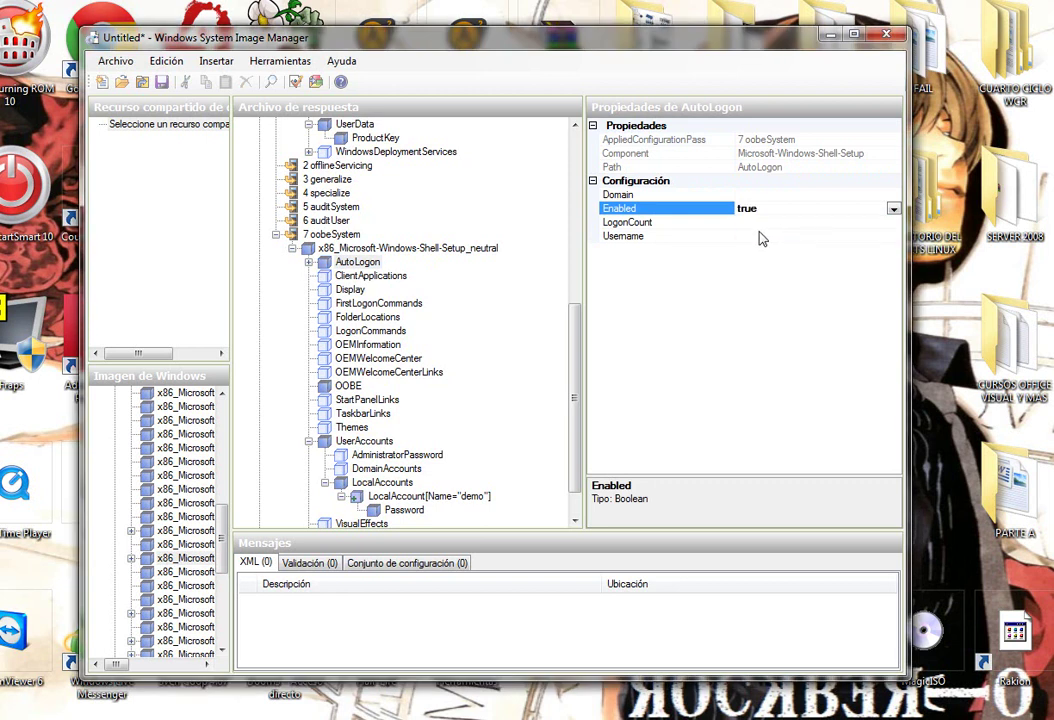
left_click(788, 223)
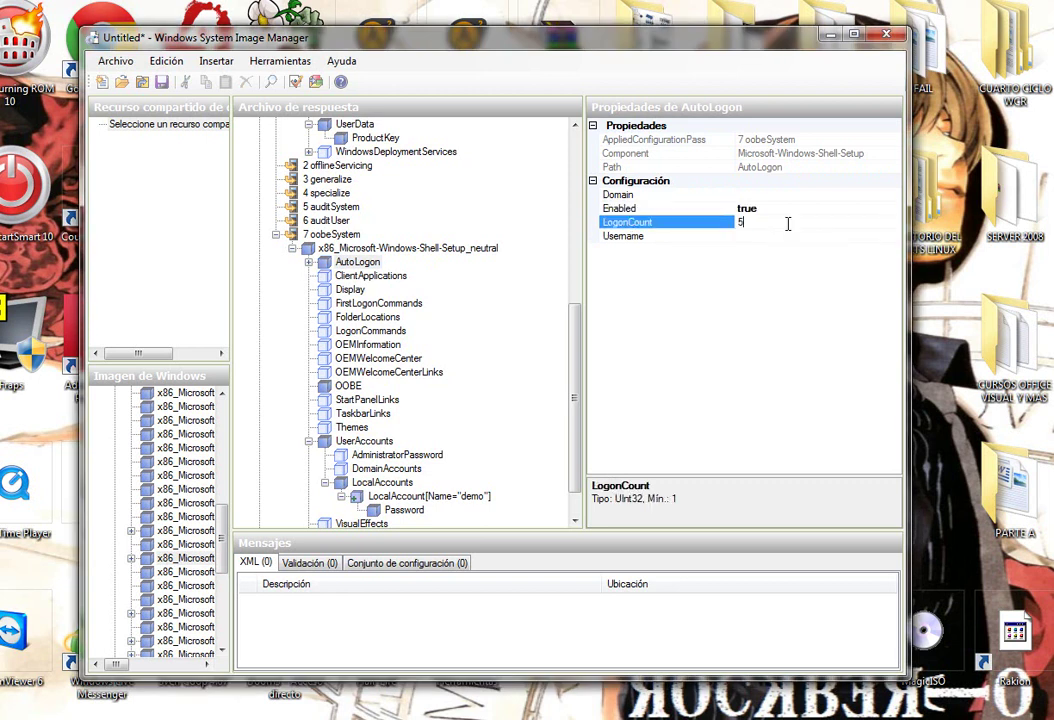
left_click(780, 238)
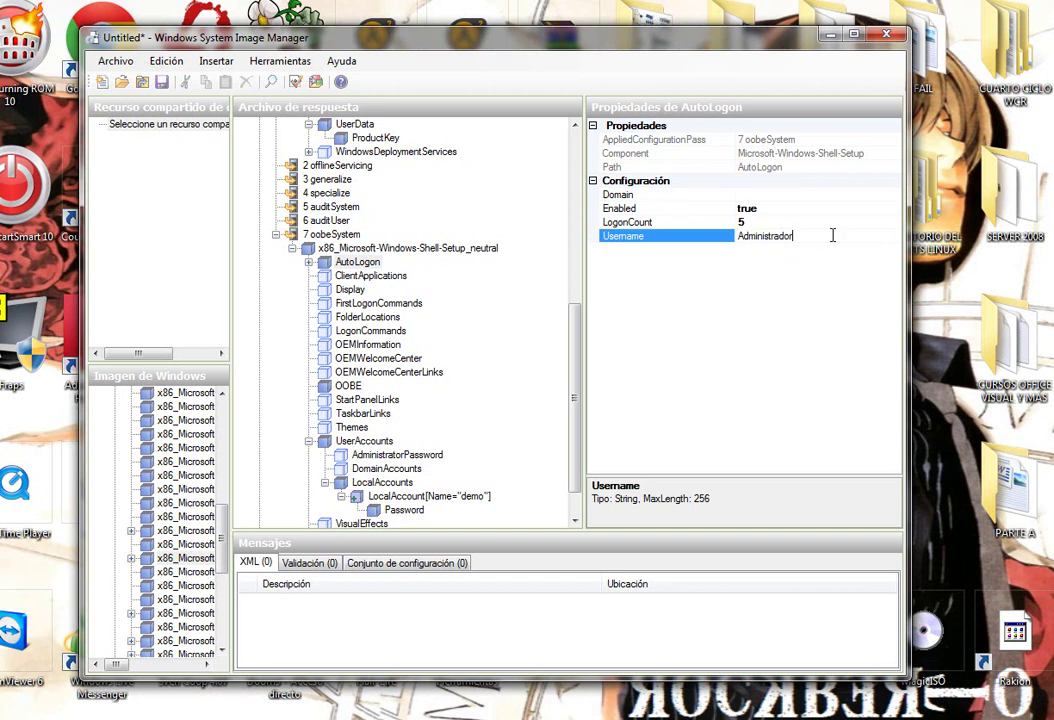
key("Return")
Add an AutoLogon Password entry with its value cleared.
left_click(310, 262)
left_click(370, 275)
left_click(755, 209)
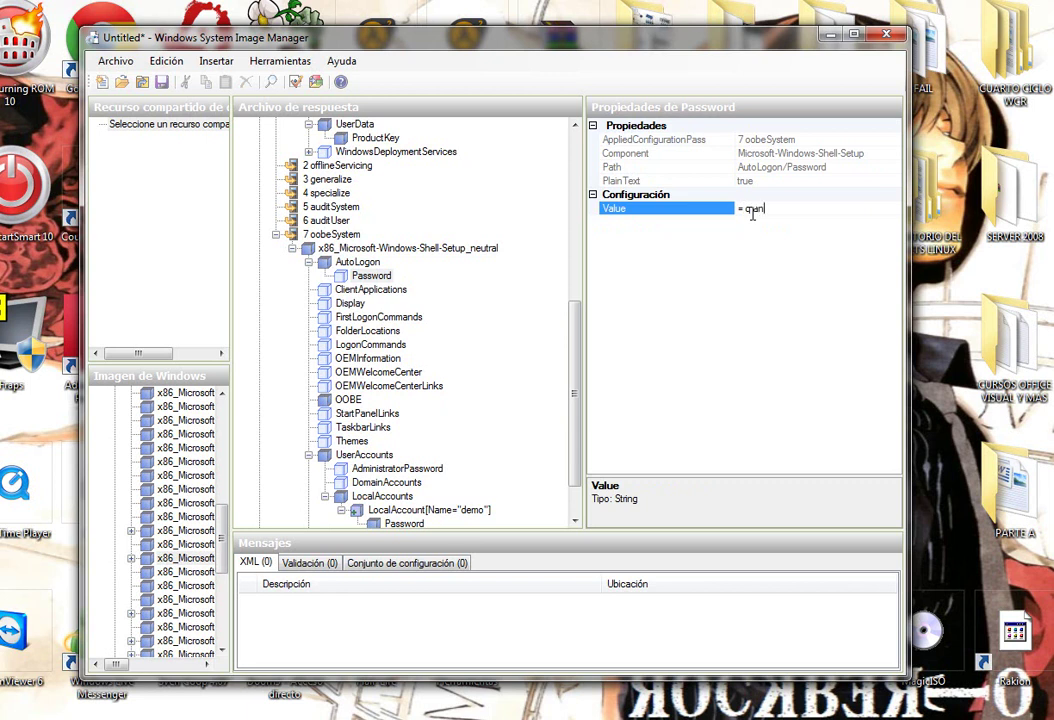
key("ctrl+a")
key("BackSpace")
left_click(400, 372)
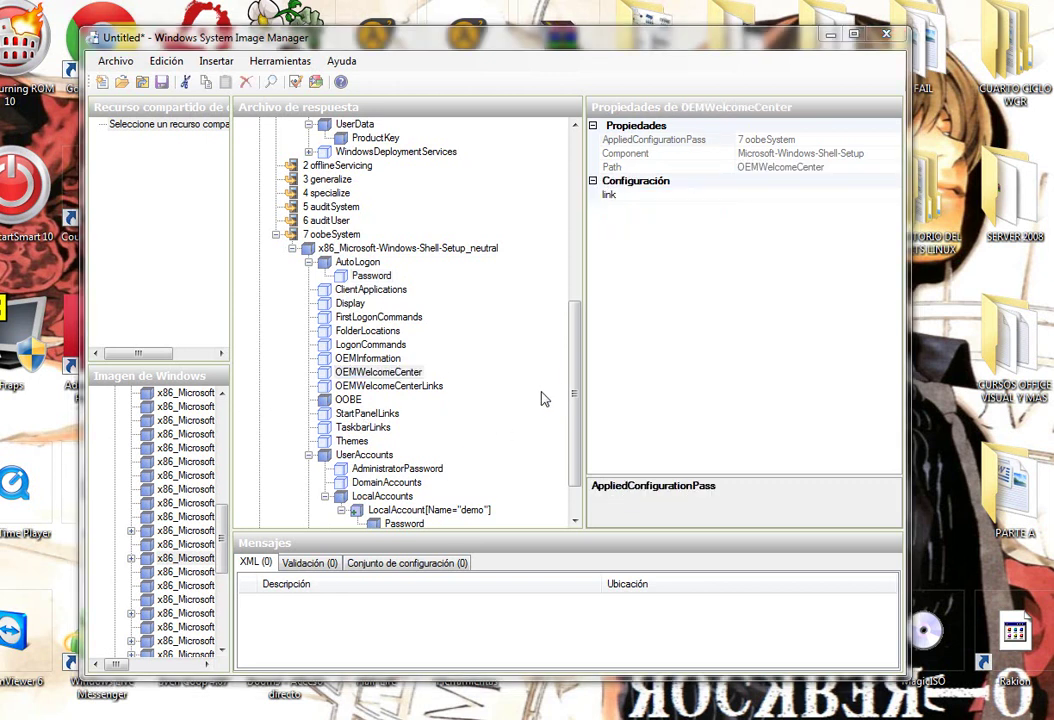
Save the current answer file to Escritorio as Autounattend.
left_click_drag(576, 388, 579, 210)
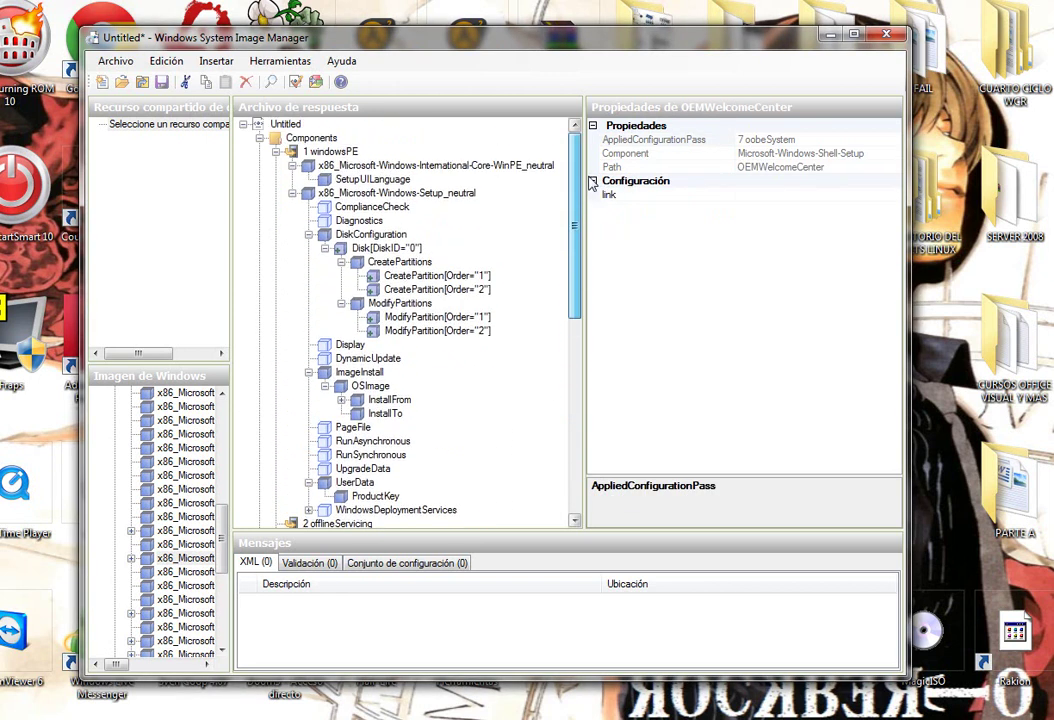
right_click(288, 126)
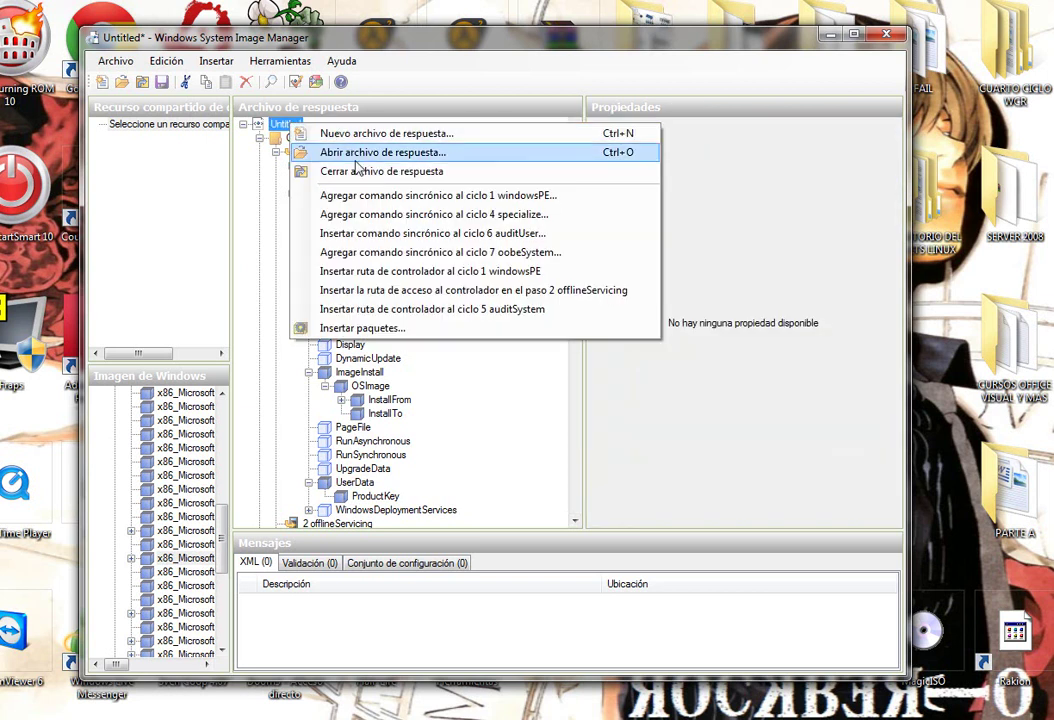
left_click(345, 135)
left_click(378, 438)
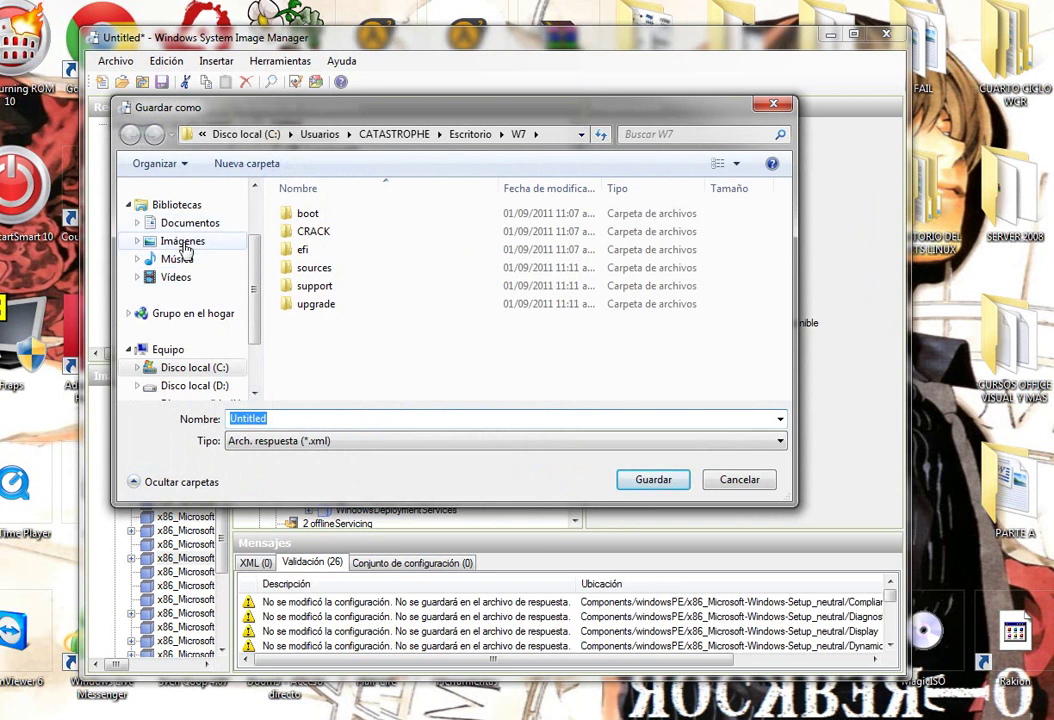
scroll(210, 250, "up", 2)
left_click(200, 230)
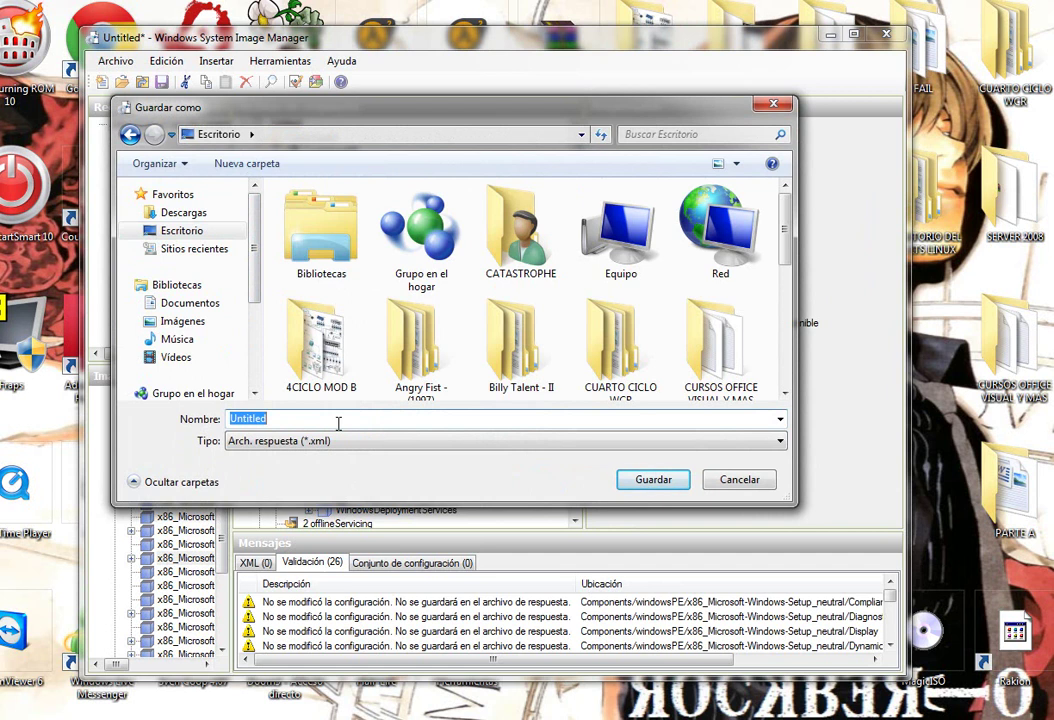
type("Autouna")
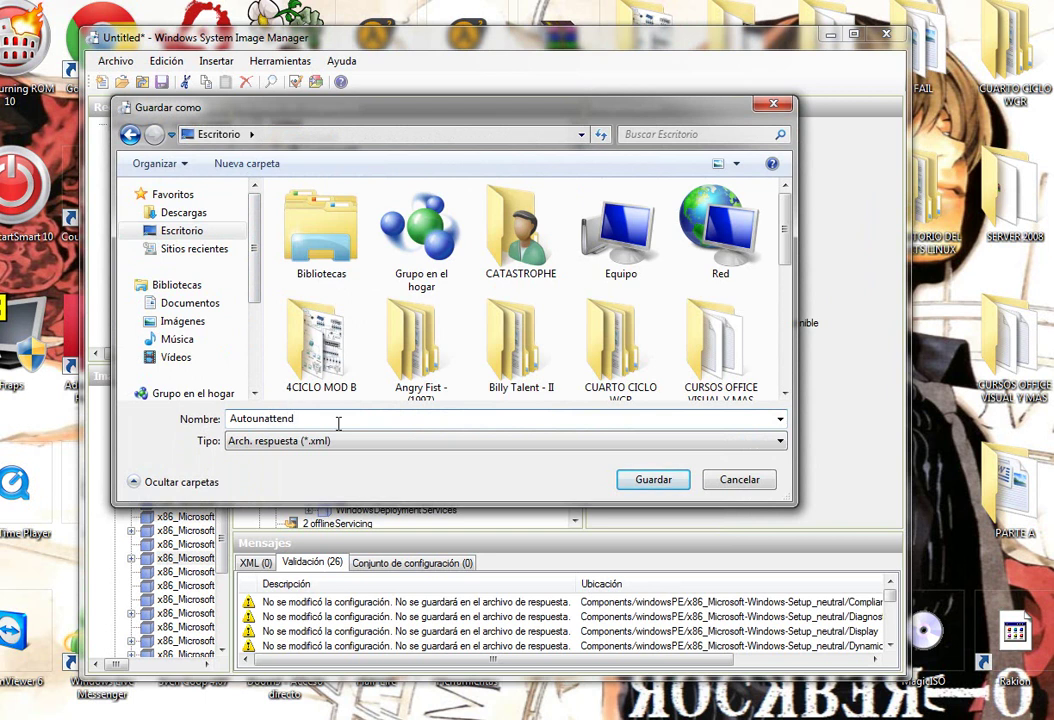
left_click(652, 480)
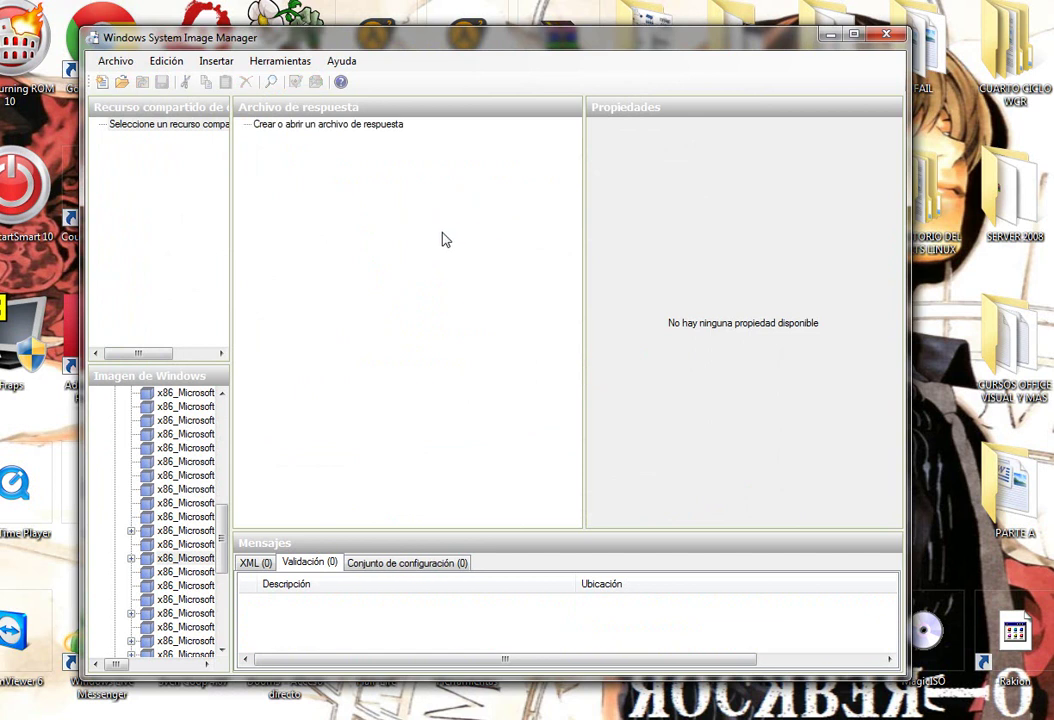
Unload the Windows 7 ULTIMATE image and close Windows System Image Manager.
scroll(189, 441, "up", 10)
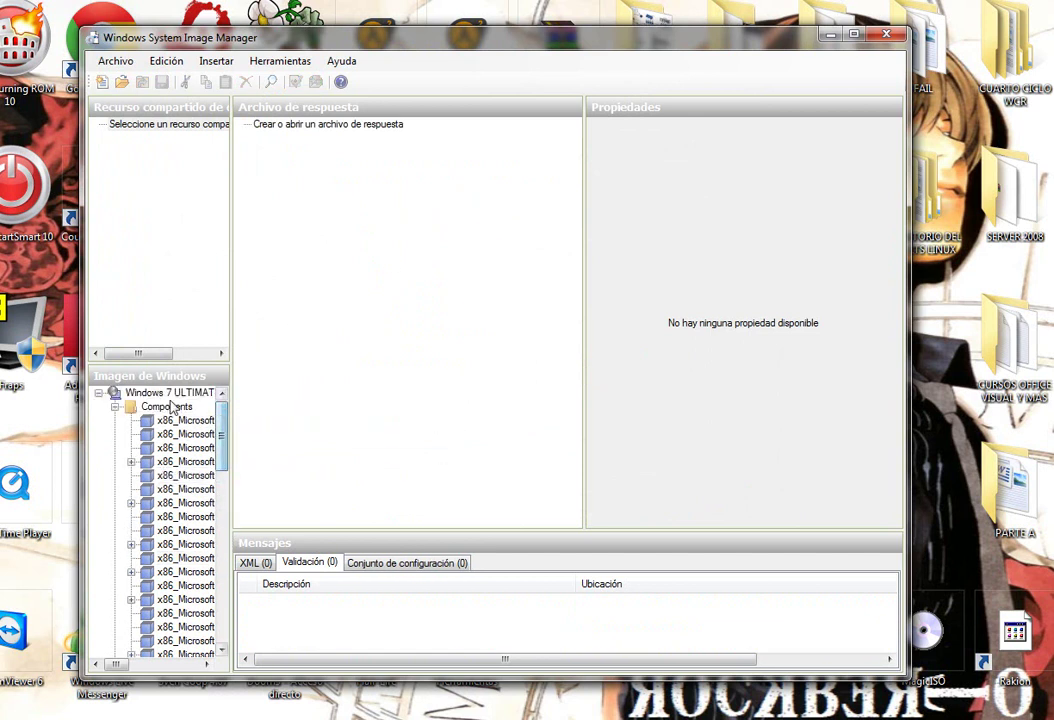
right_click(170, 394)
left_click(240, 425)
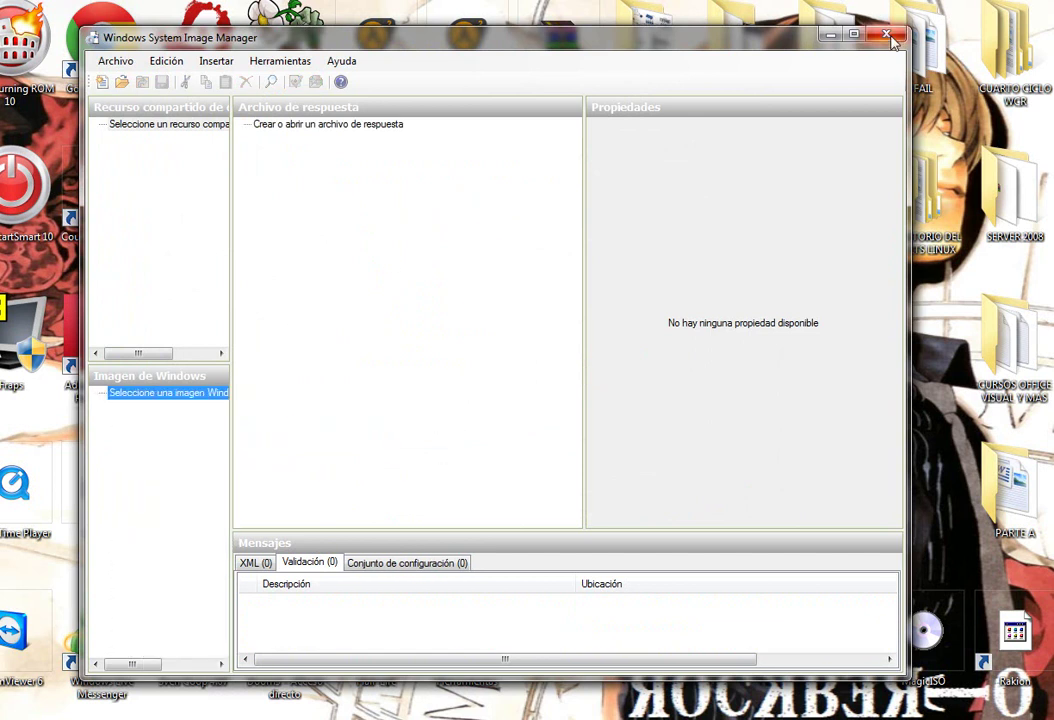
left_click(886, 36)
Open the saved Autounattend file on the desktop in a text editor to review it, then close it.
left_click_drag(558, 200, 650, 345)
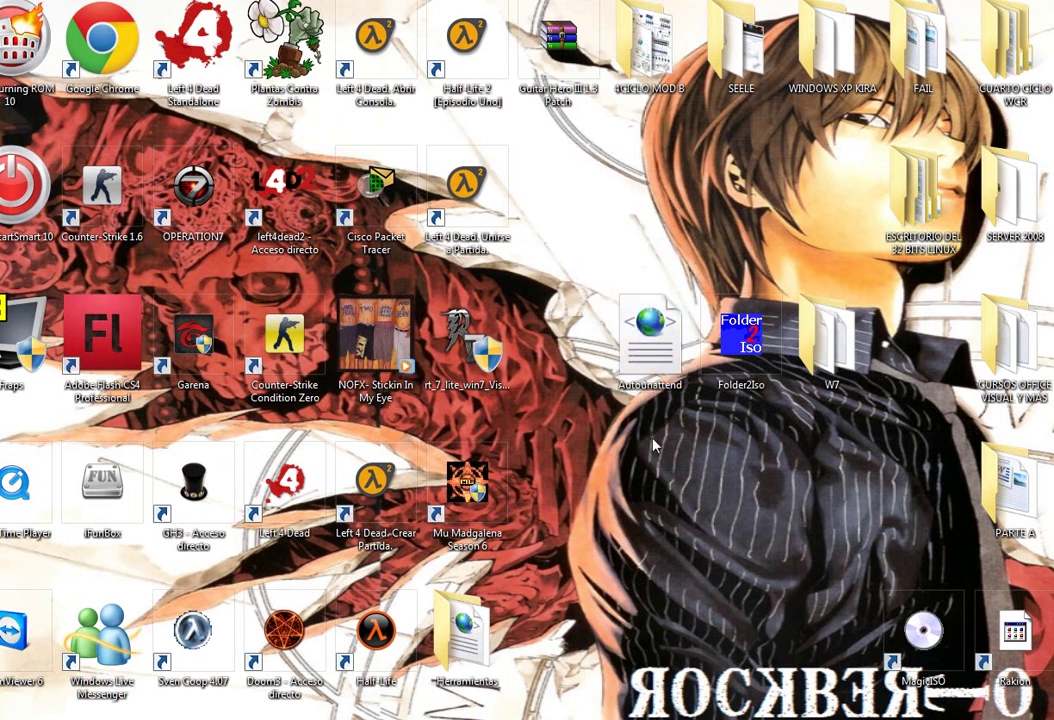
right_click(612, 330)
left_click(704, 355)
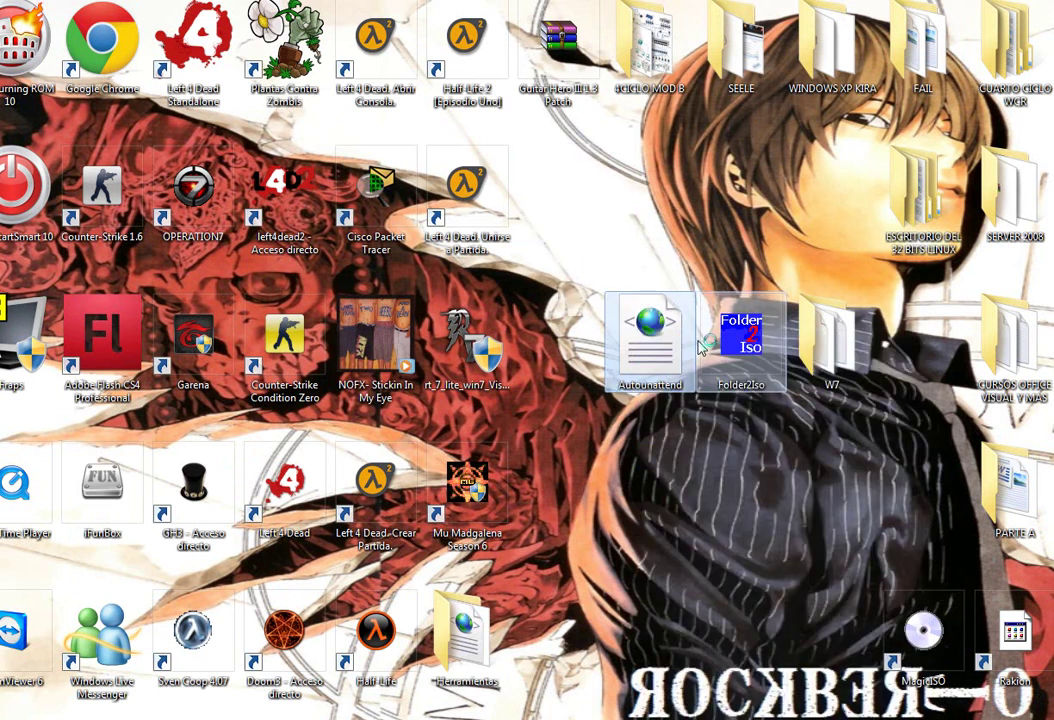
left_click_drag(916, 215, 918, 412)
scroll(918, 412, "down", 5)
key("alt+F4")
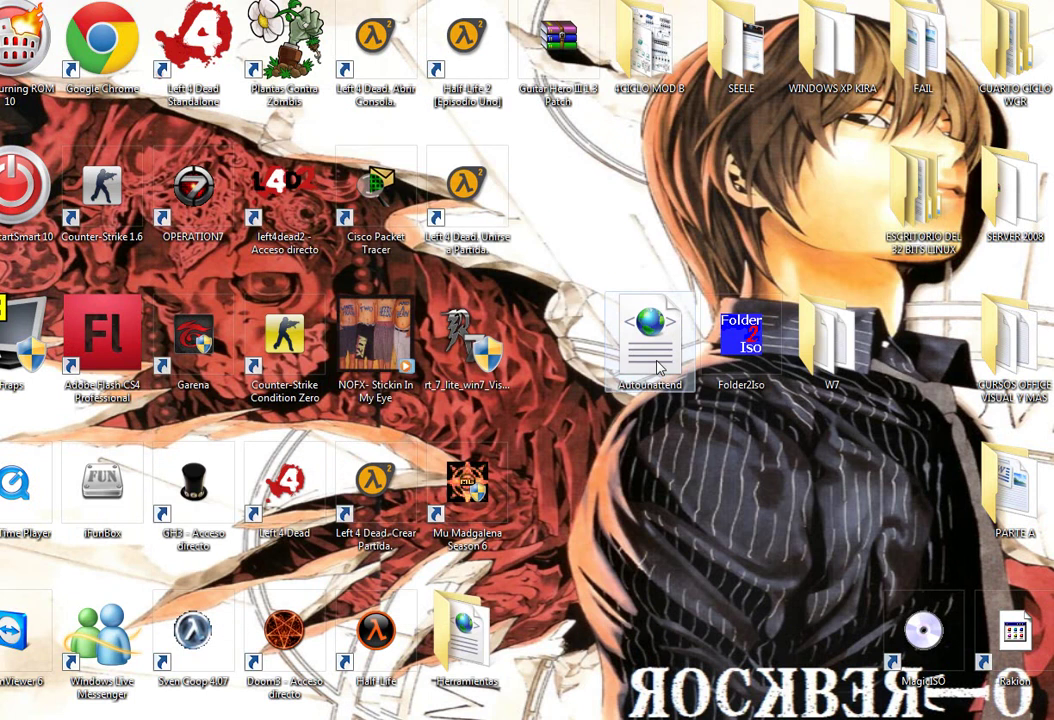
key("super")
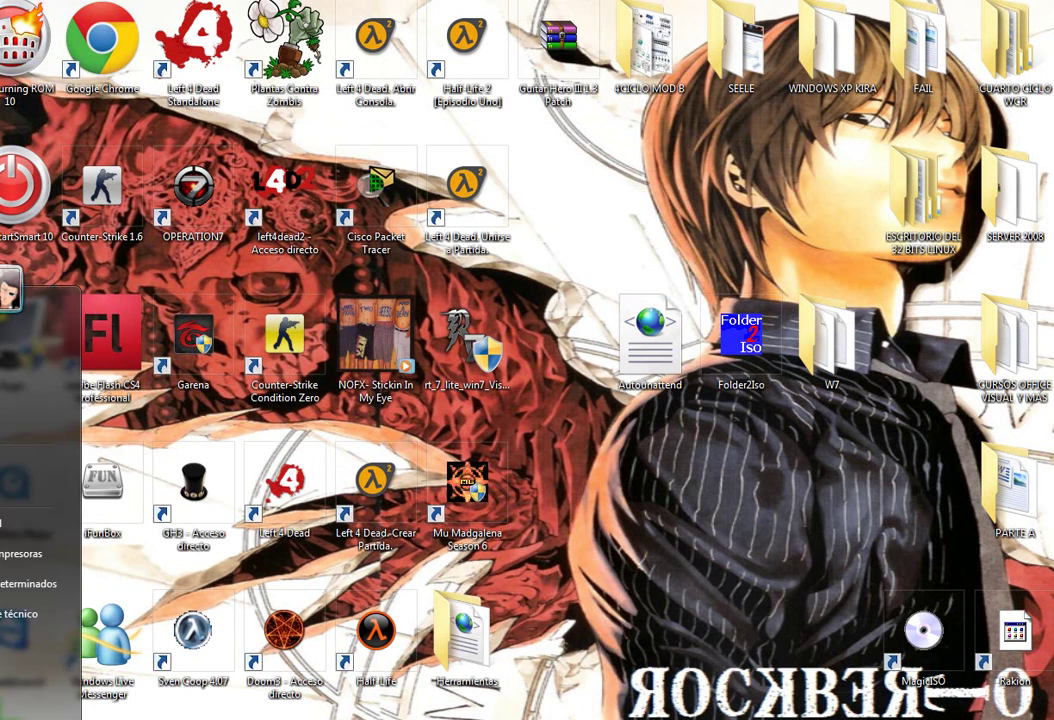
key("Escape")
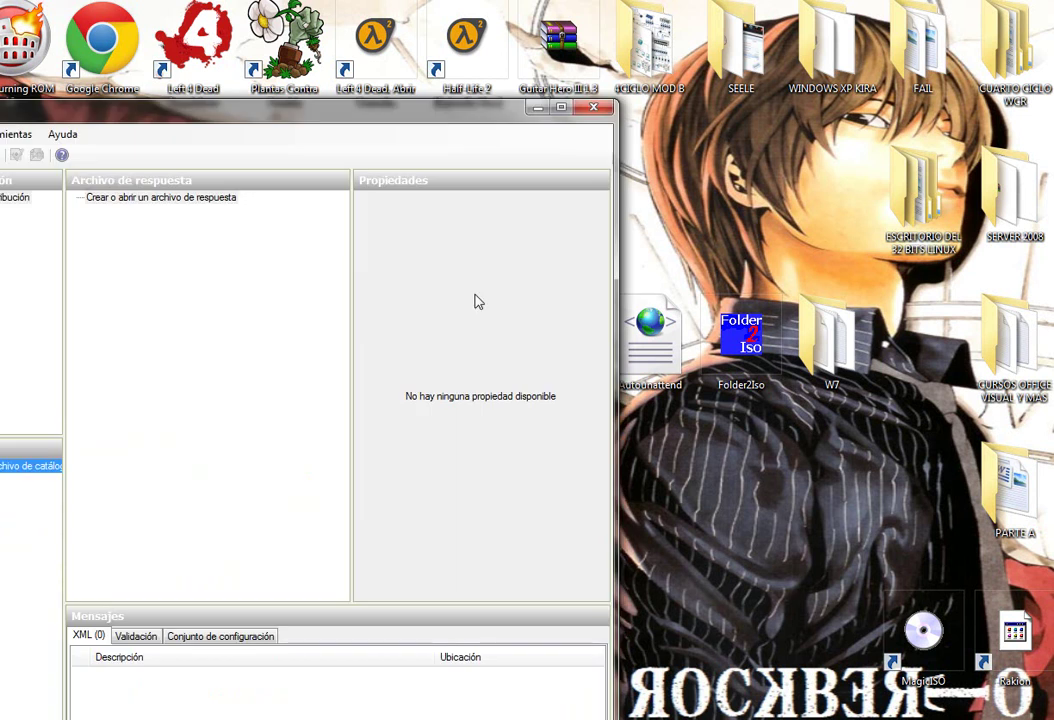
Reopen Autounattend.xml from Escritorio in Windows System Image Manager.
left_click_drag(350, 127, 603, 54)
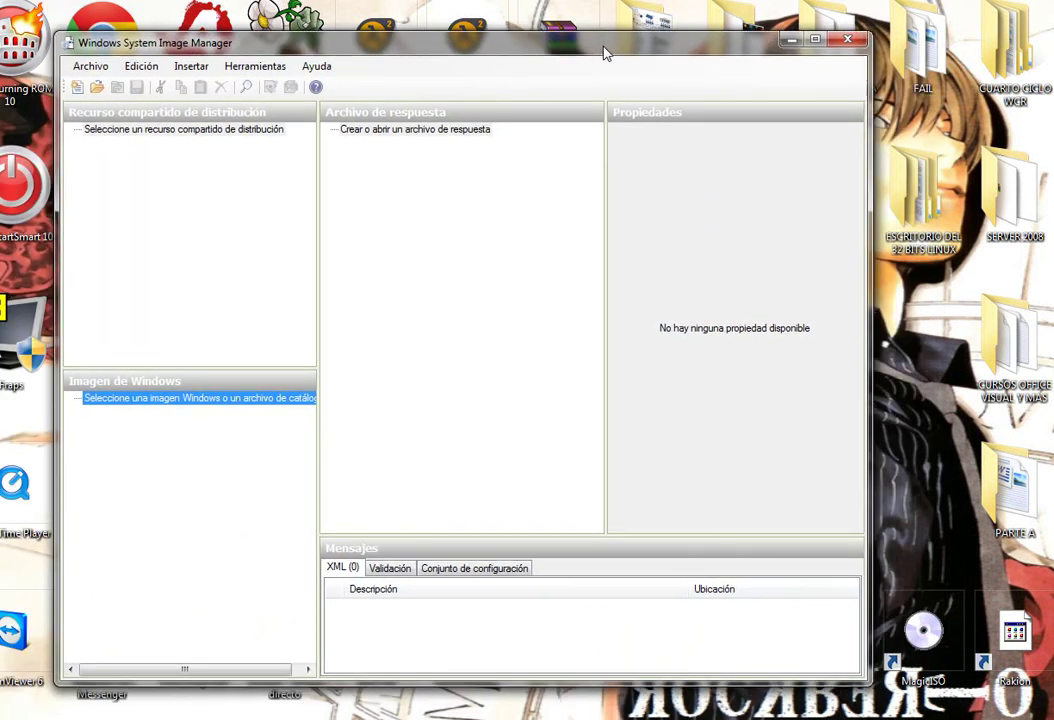
left_click(90, 65)
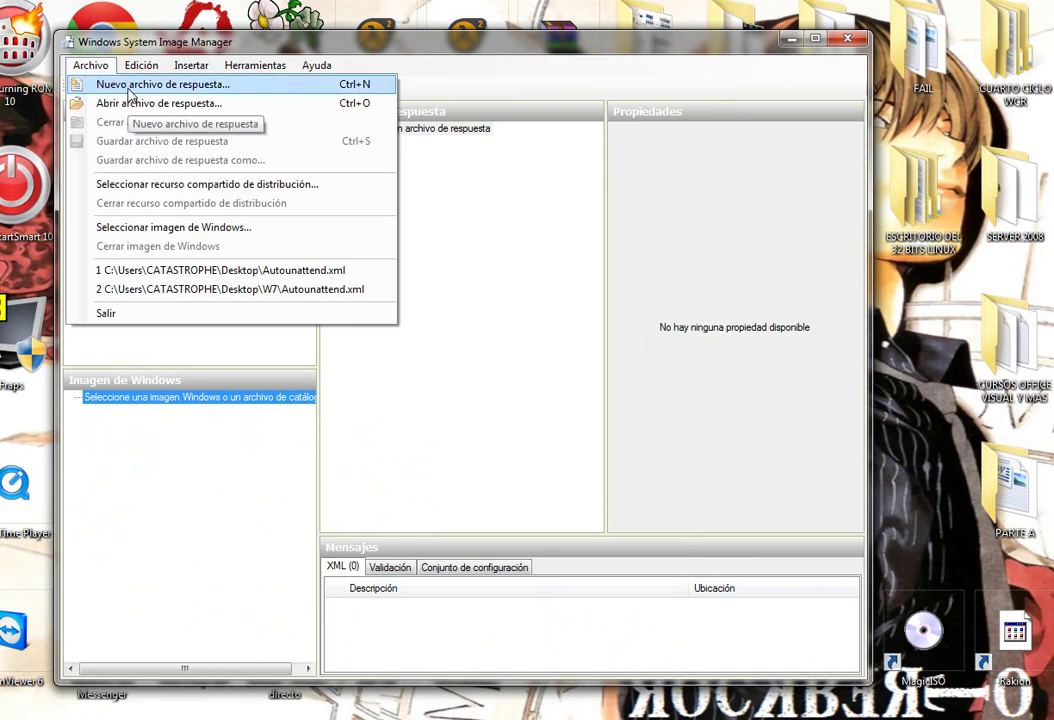
left_click(134, 103)
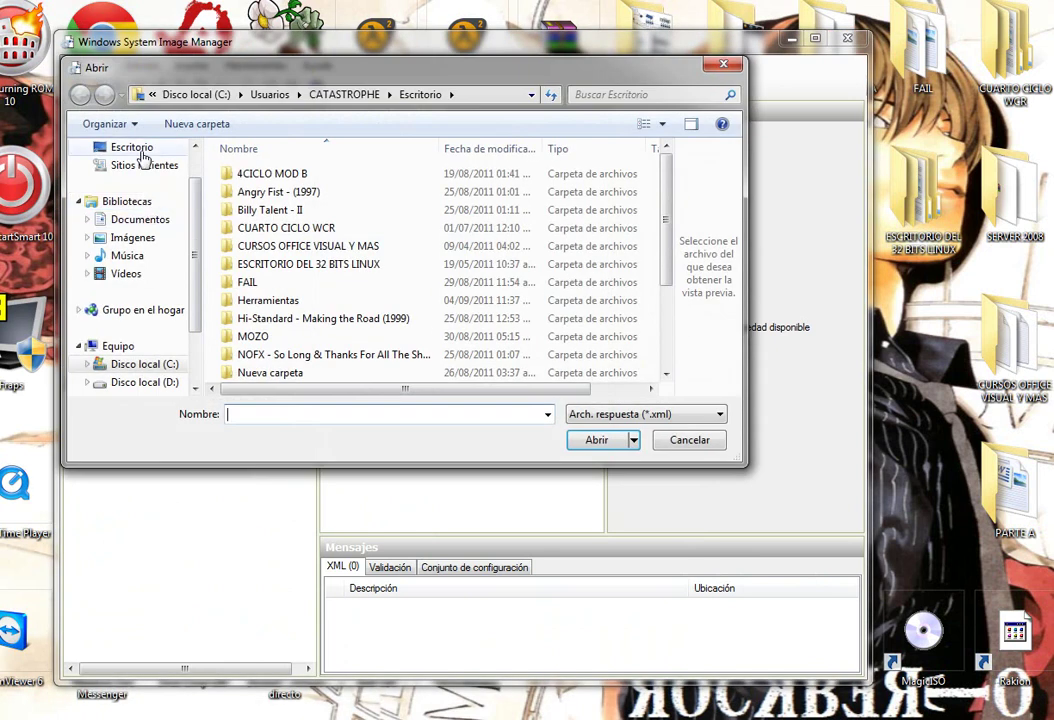
left_click(132, 147)
left_click_drag(668, 197, 667, 340)
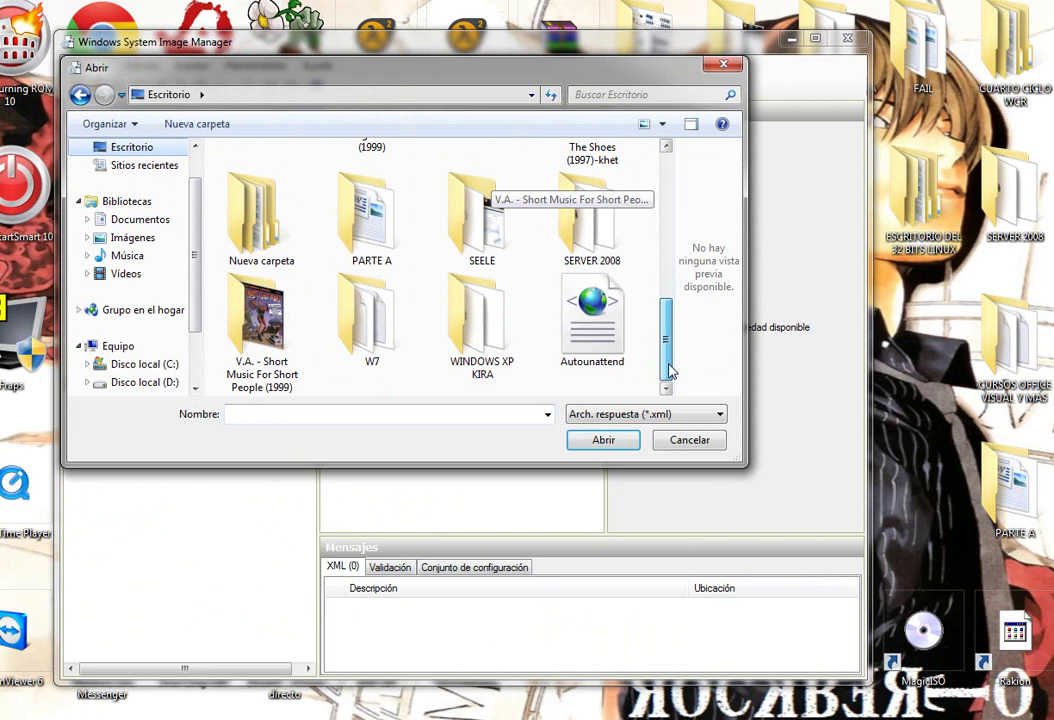
left_click(605, 300)
left_click(604, 441)
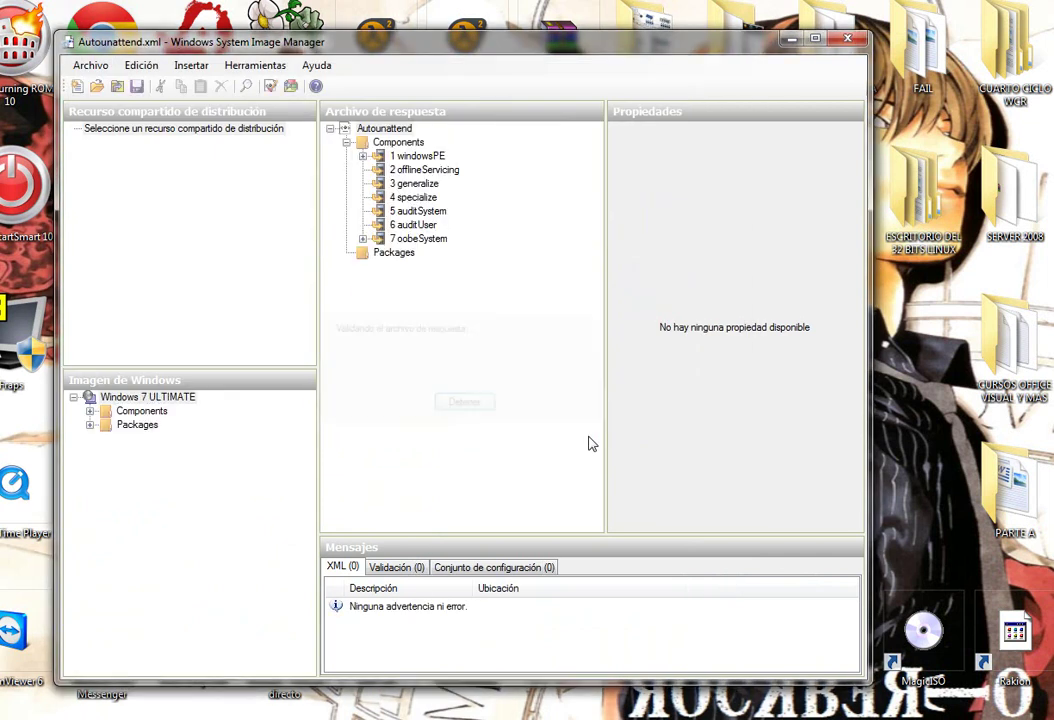
left_click(460, 607)
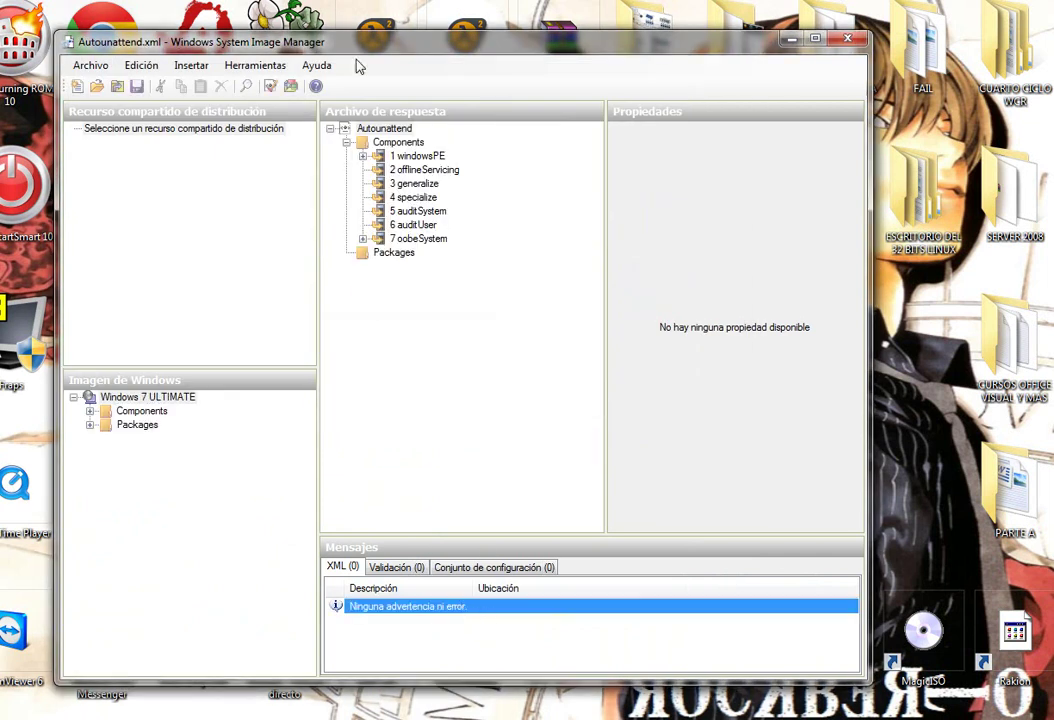
Validate the answer file with no warnings or errors, then close it and the program.
left_click(386, 130)
left_click(255, 65)
left_click(280, 104)
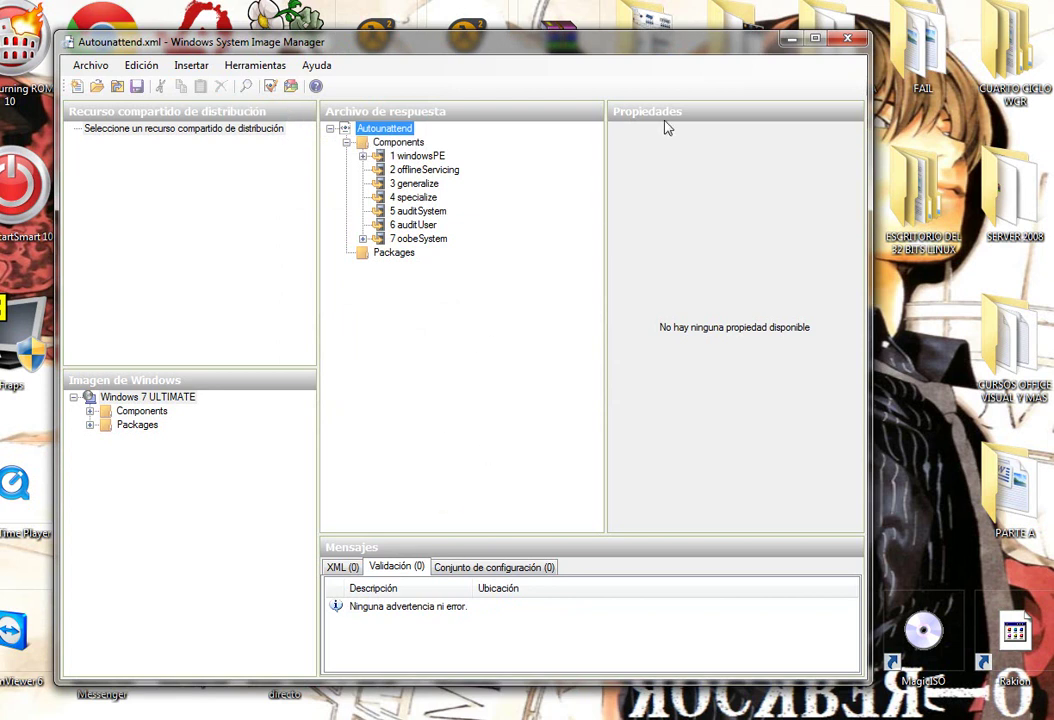
right_click(385, 134)
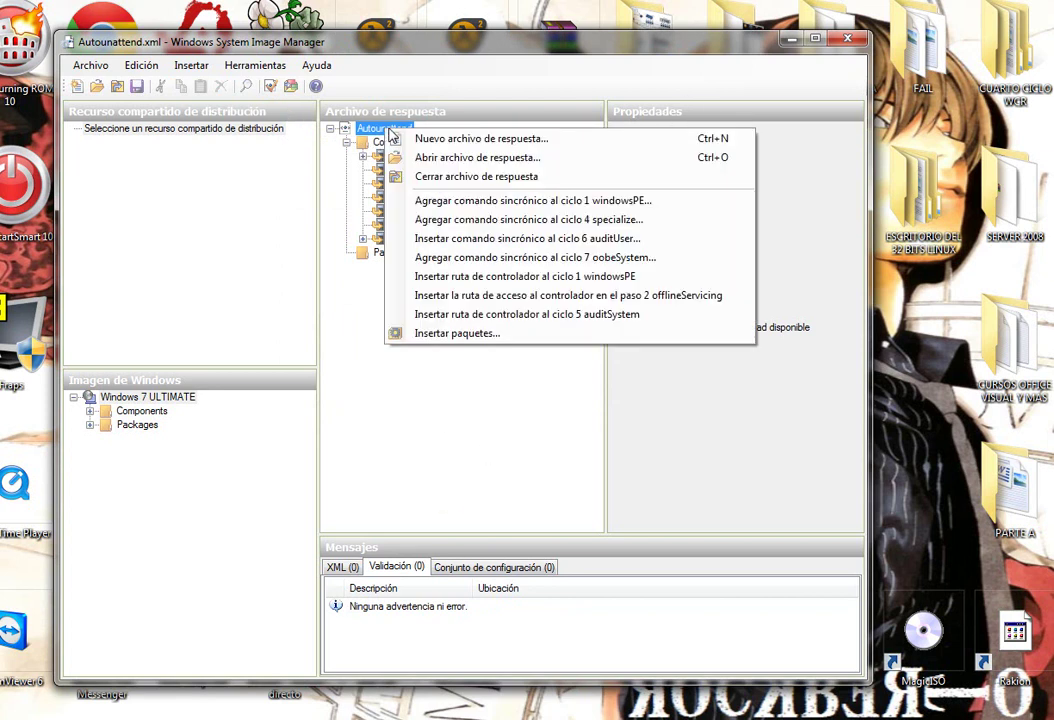
left_click(454, 180)
left_click(846, 44)
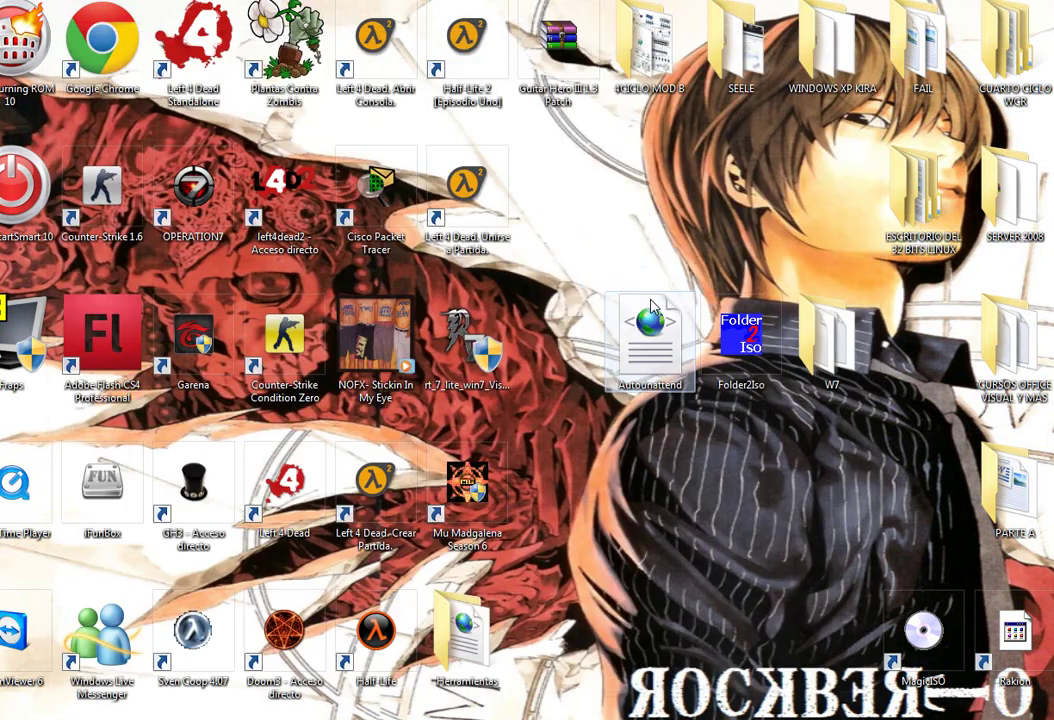
Append 'como vieron' to the 'OJO: VALIDAR SIEMPRE!!!' line in the Notepad notes.
key("alt+Tab")
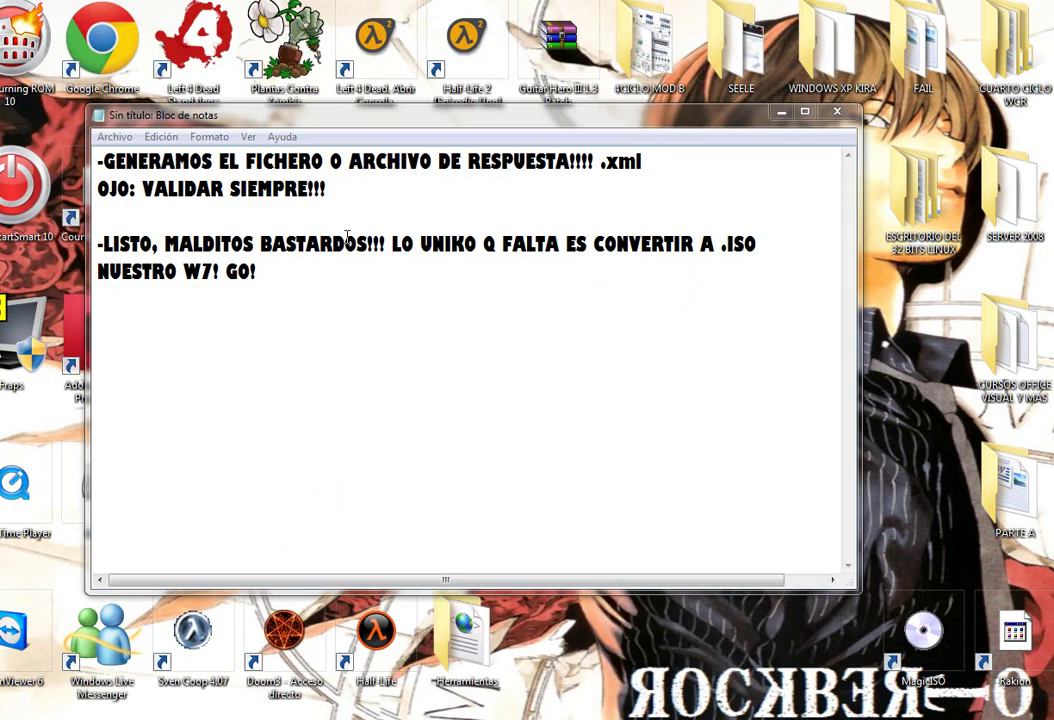
left_click_drag(344, 189, 96, 158)
left_click_drag(359, 207, 90, 196)
left_click(380, 200)
type("como vieron")
left_click_drag(355, 313, 97, 245)
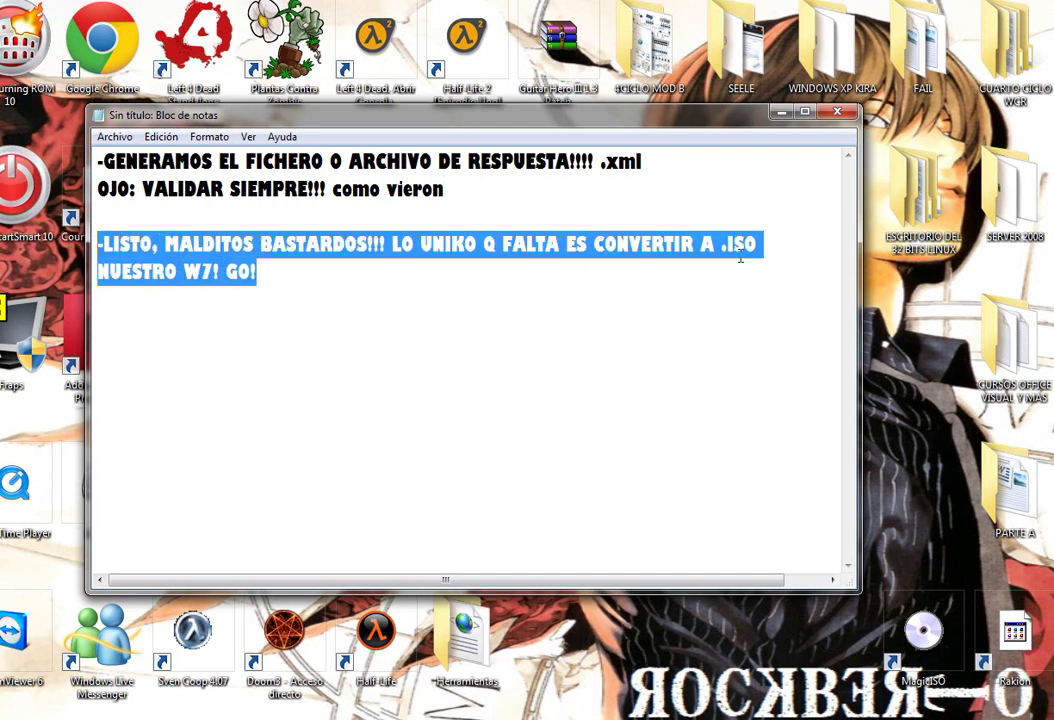
left_click(304, 293)
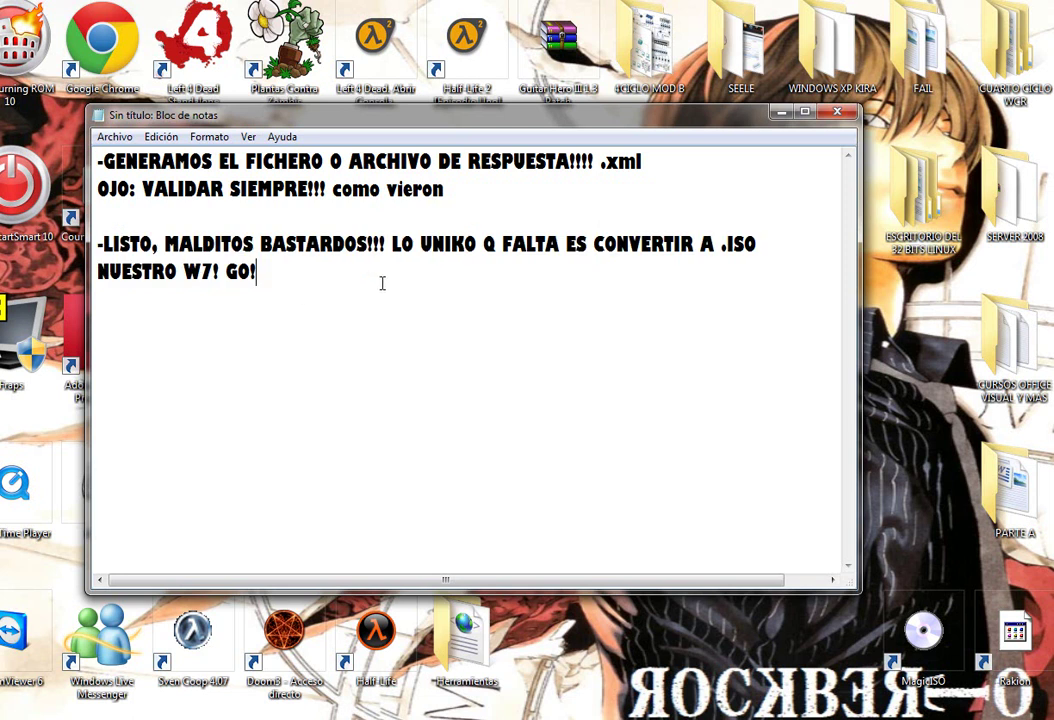
Bring up the next notes window and highlight its lines on adding the .XML to the W7 folder.
key("super+d")
key("super+d")
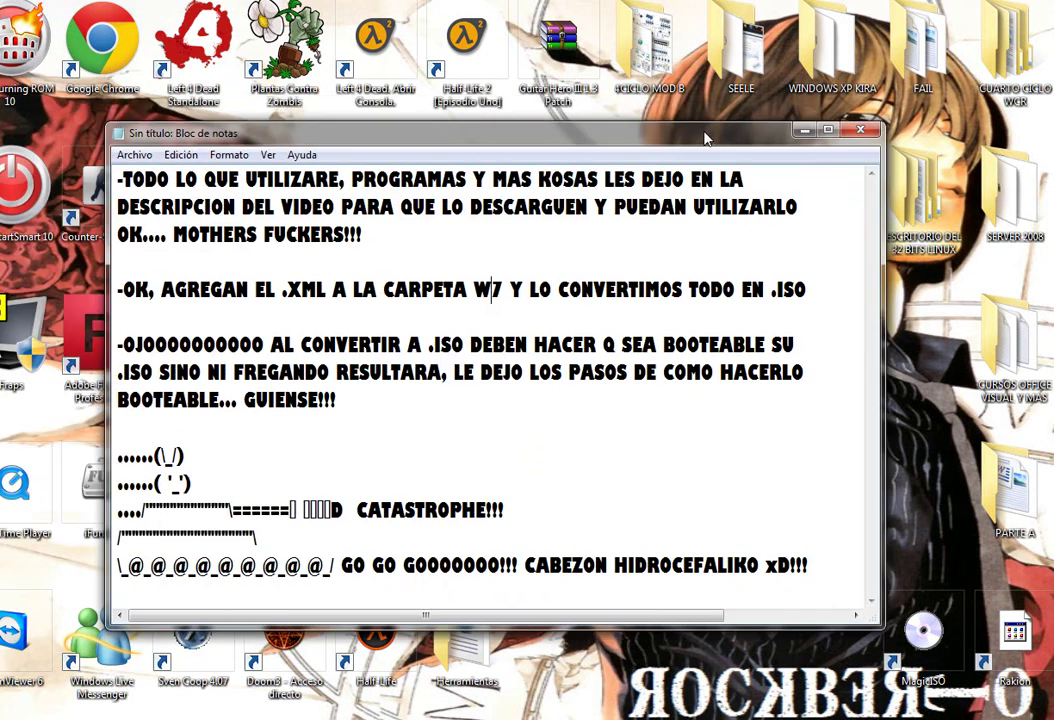
mouse_move(699, 81)
left_mouse_down()
mouse_move(663, 77)
mouse_move(687, 71)
left_mouse_up()
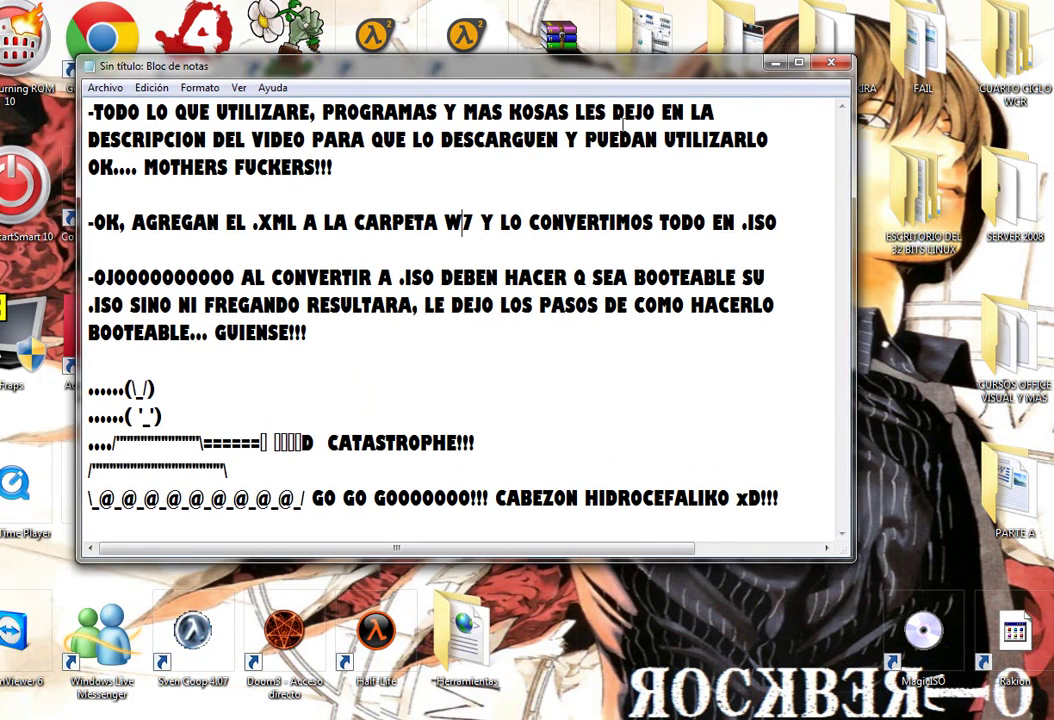
left_click_drag(95, 112, 748, 171)
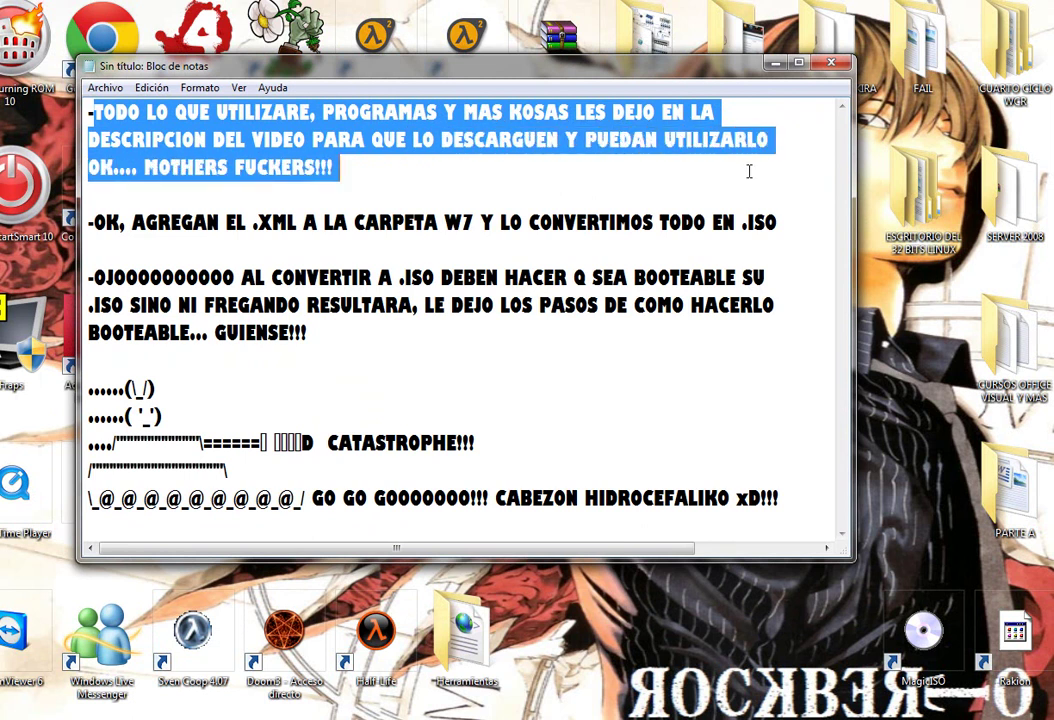
left_click_drag(545, 176, 80, 170)
left_click(387, 175)
left_click_drag(144, 170, 357, 168)
left_click(490, 166)
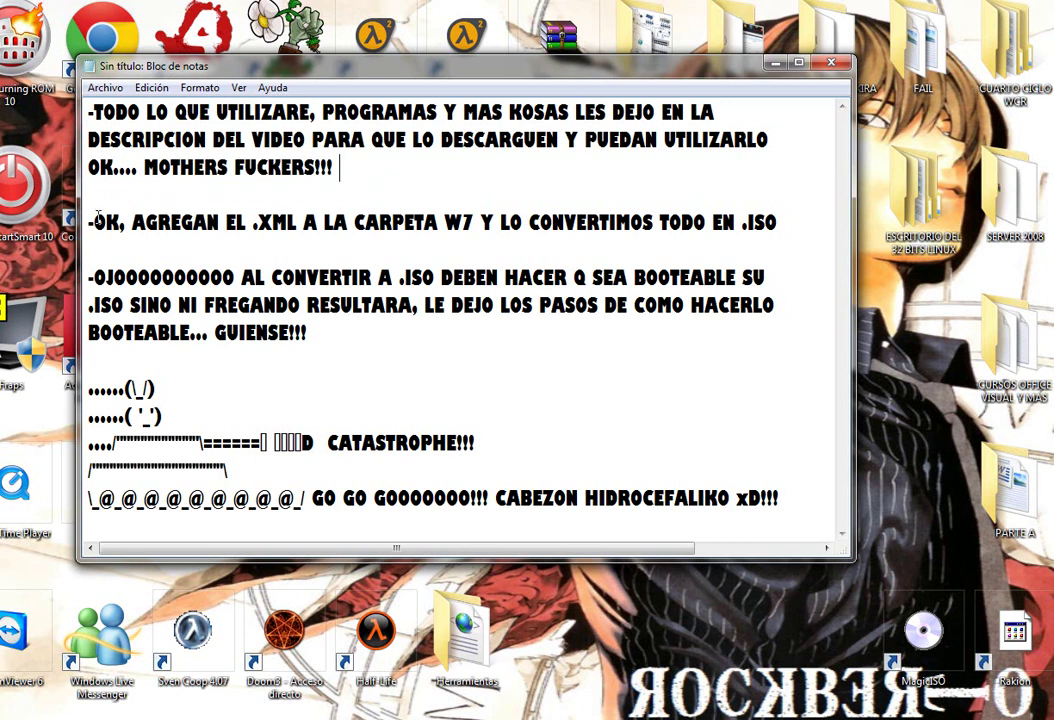
left_click_drag(92, 226, 484, 228)
left_click(481, 228)
double_click(462, 223)
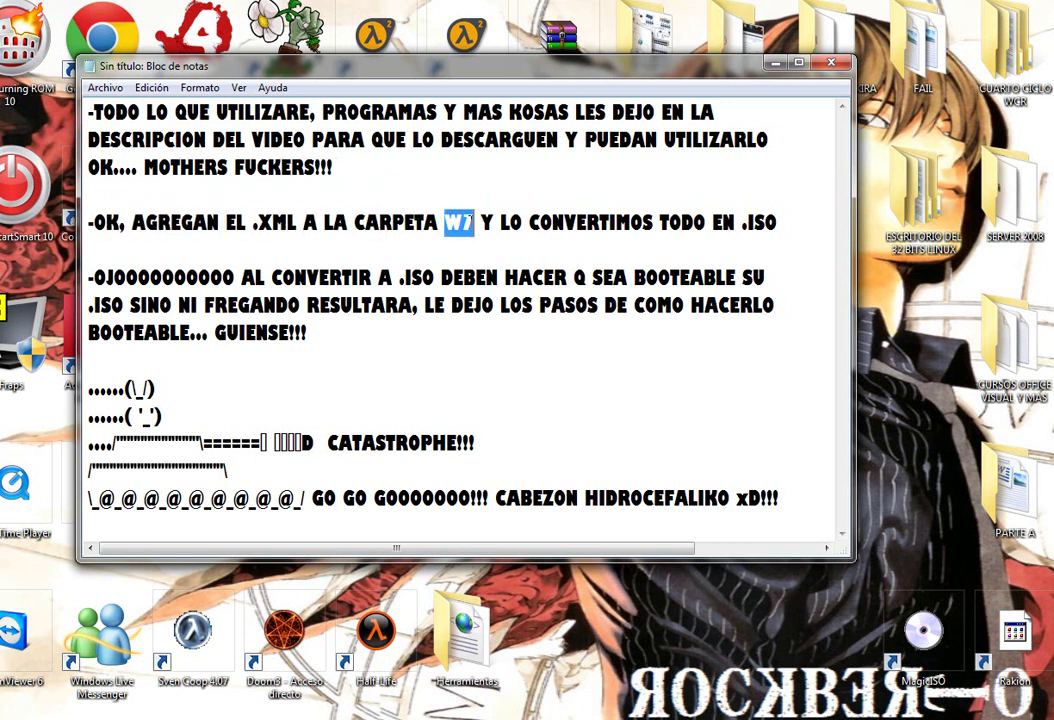
double_click(256, 224)
left_click(540, 222)
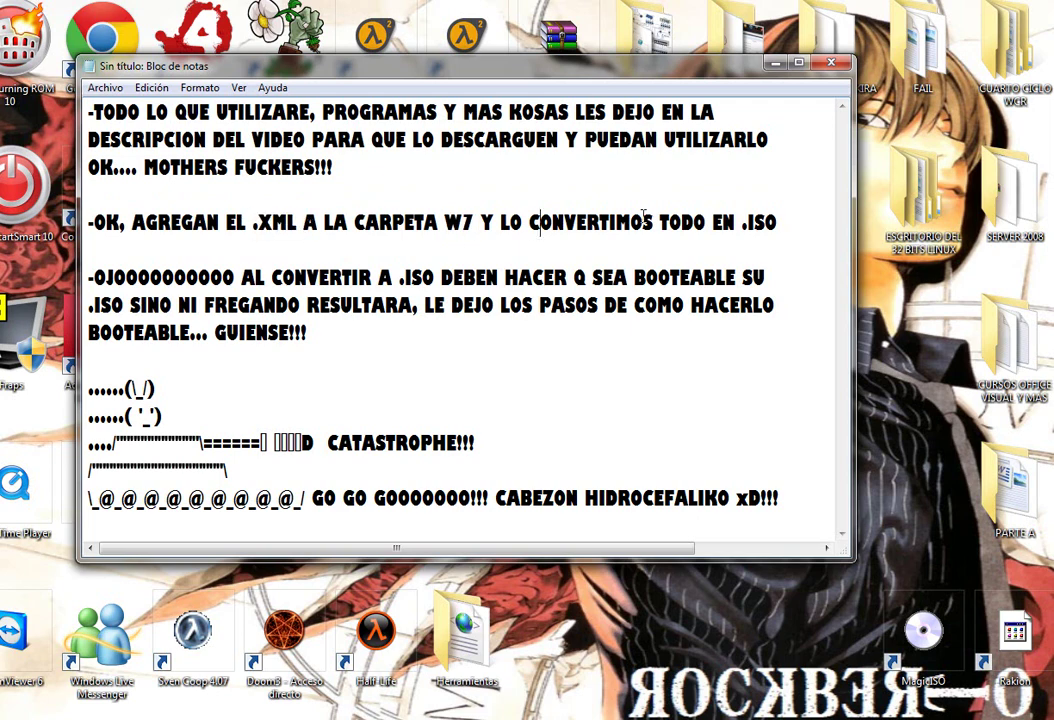